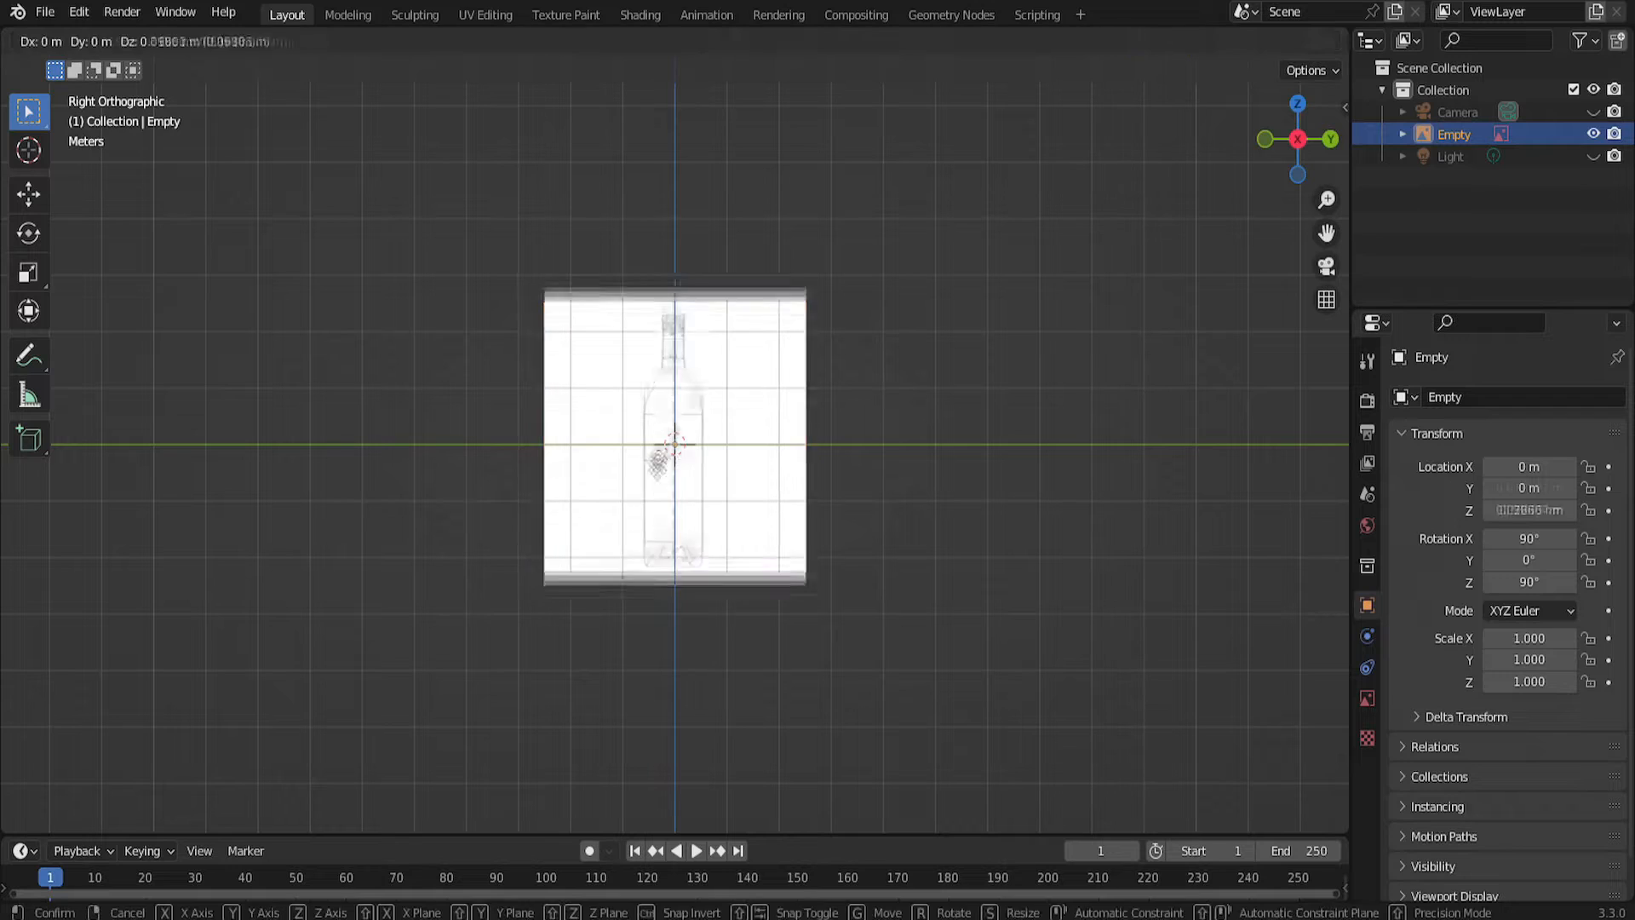
Move the bottle reference image to about Y 0.035 m, Z 2.169 m so the bottle's base sits centred on the world origin.
click(657, 351)
scroll(681, 370, up, 12)
key(g)
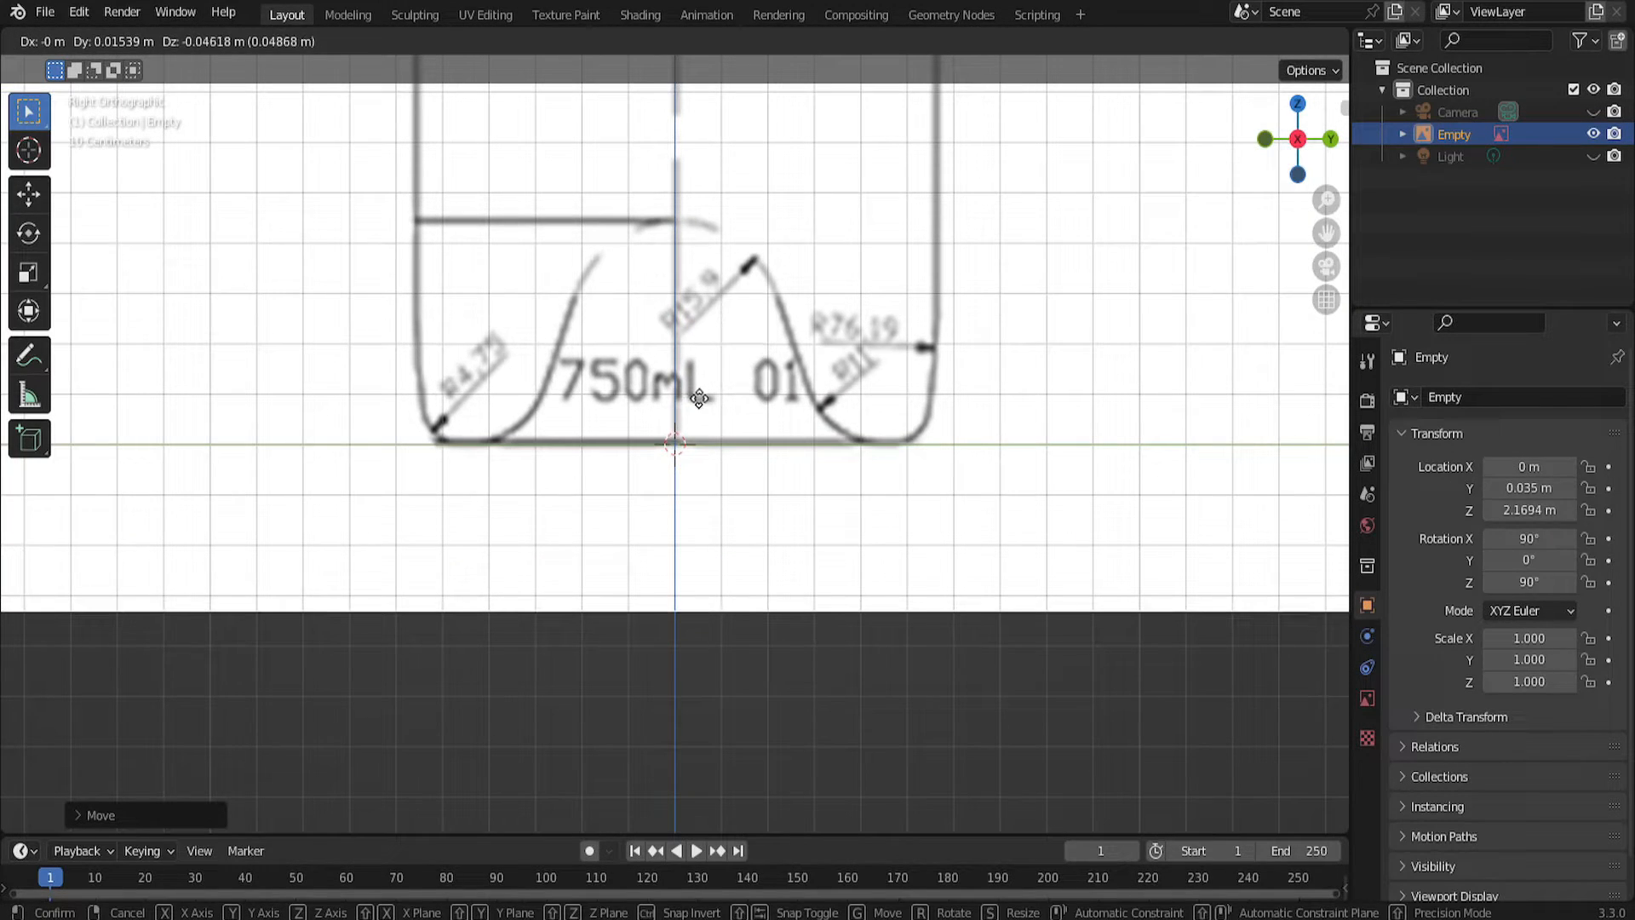
click(698, 400)
double_click(1518, 511)
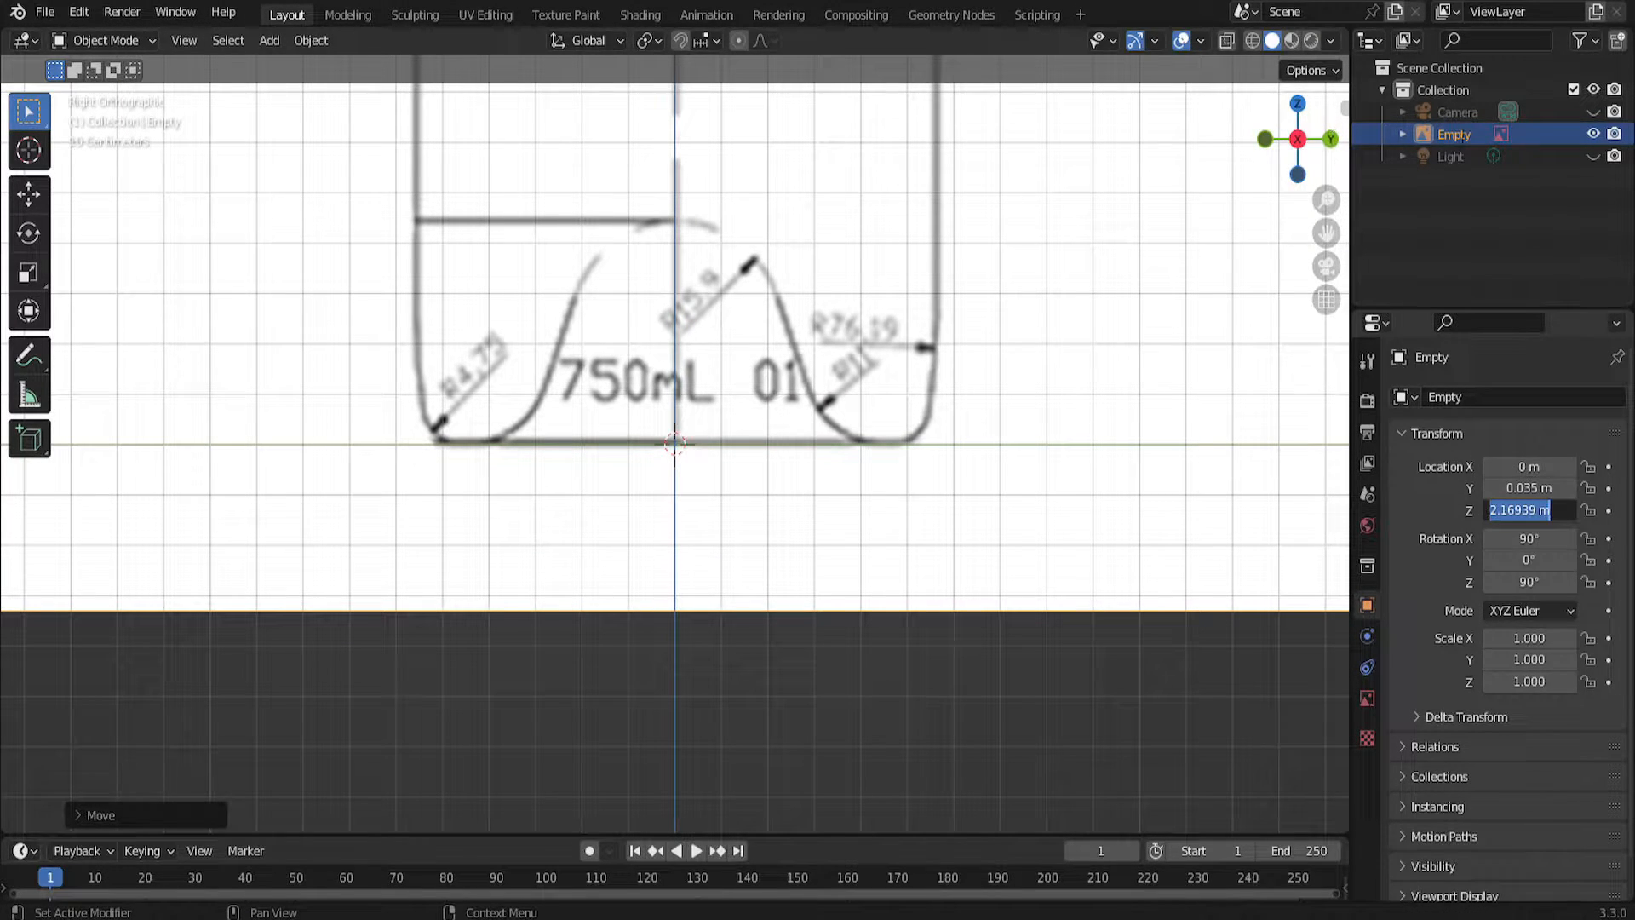
Rename the reference image object Ref_1 and set its opacity to 0.25.
double_click(1454, 134)
text(Re)
key(Return)
click(1368, 698)
click(1525, 655)
text(.25)
key(Return)
scroll(1001, 448, down, 4)
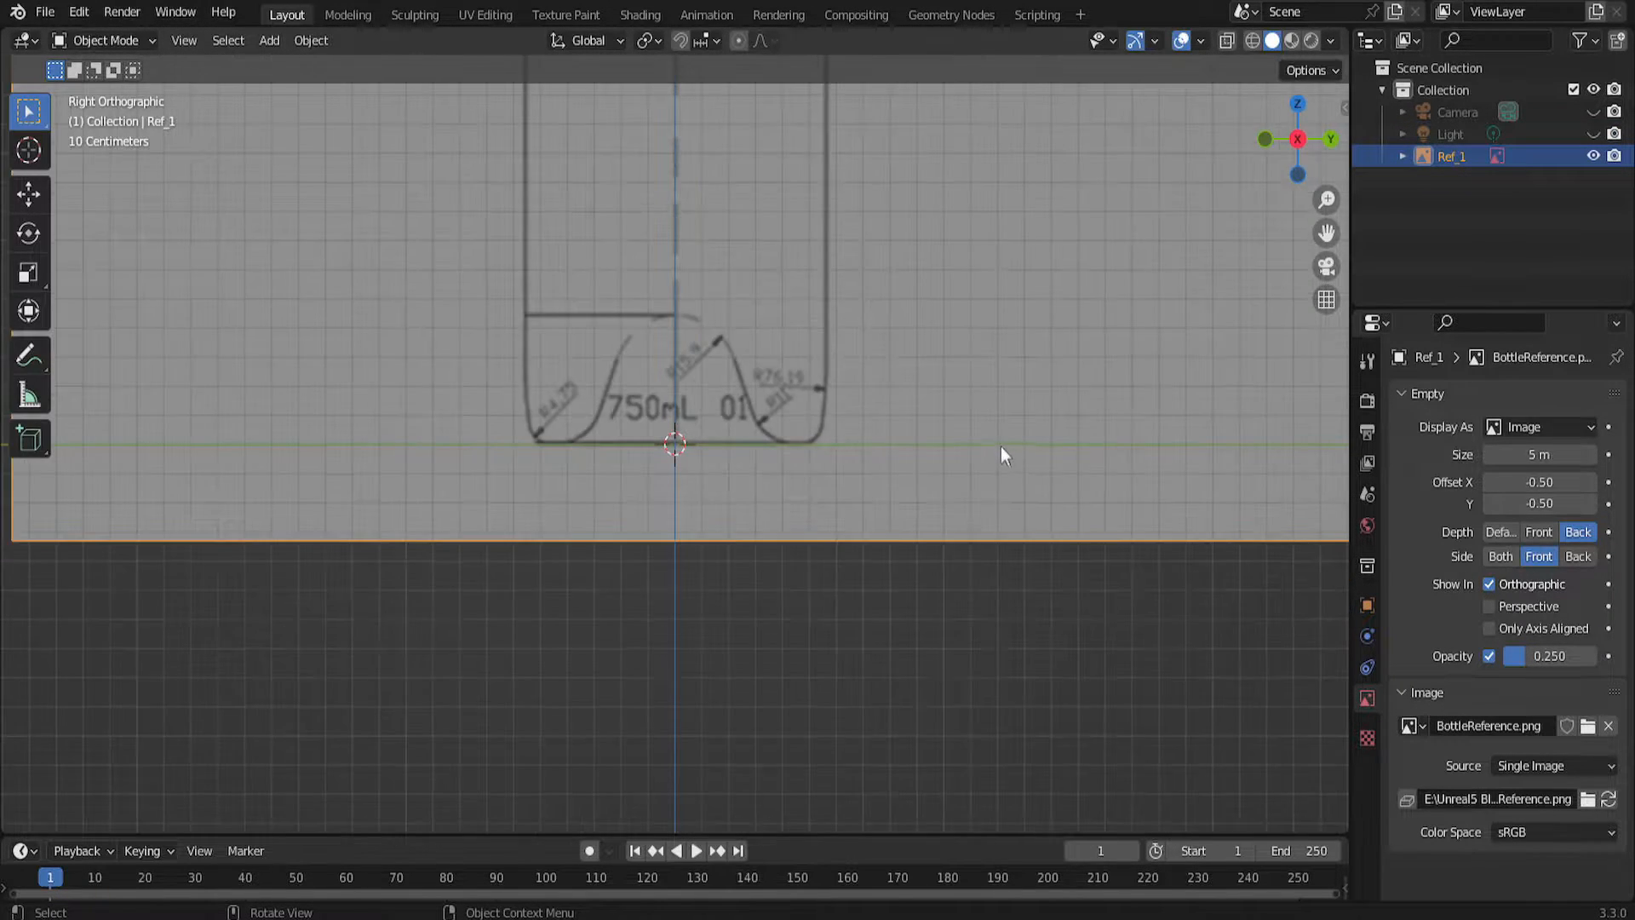
Load BottleReference.png as a second background image aligned to the back view.
click(1332, 141)
key(shift+a)
mouse_move(128, 329)
click(255, 351)
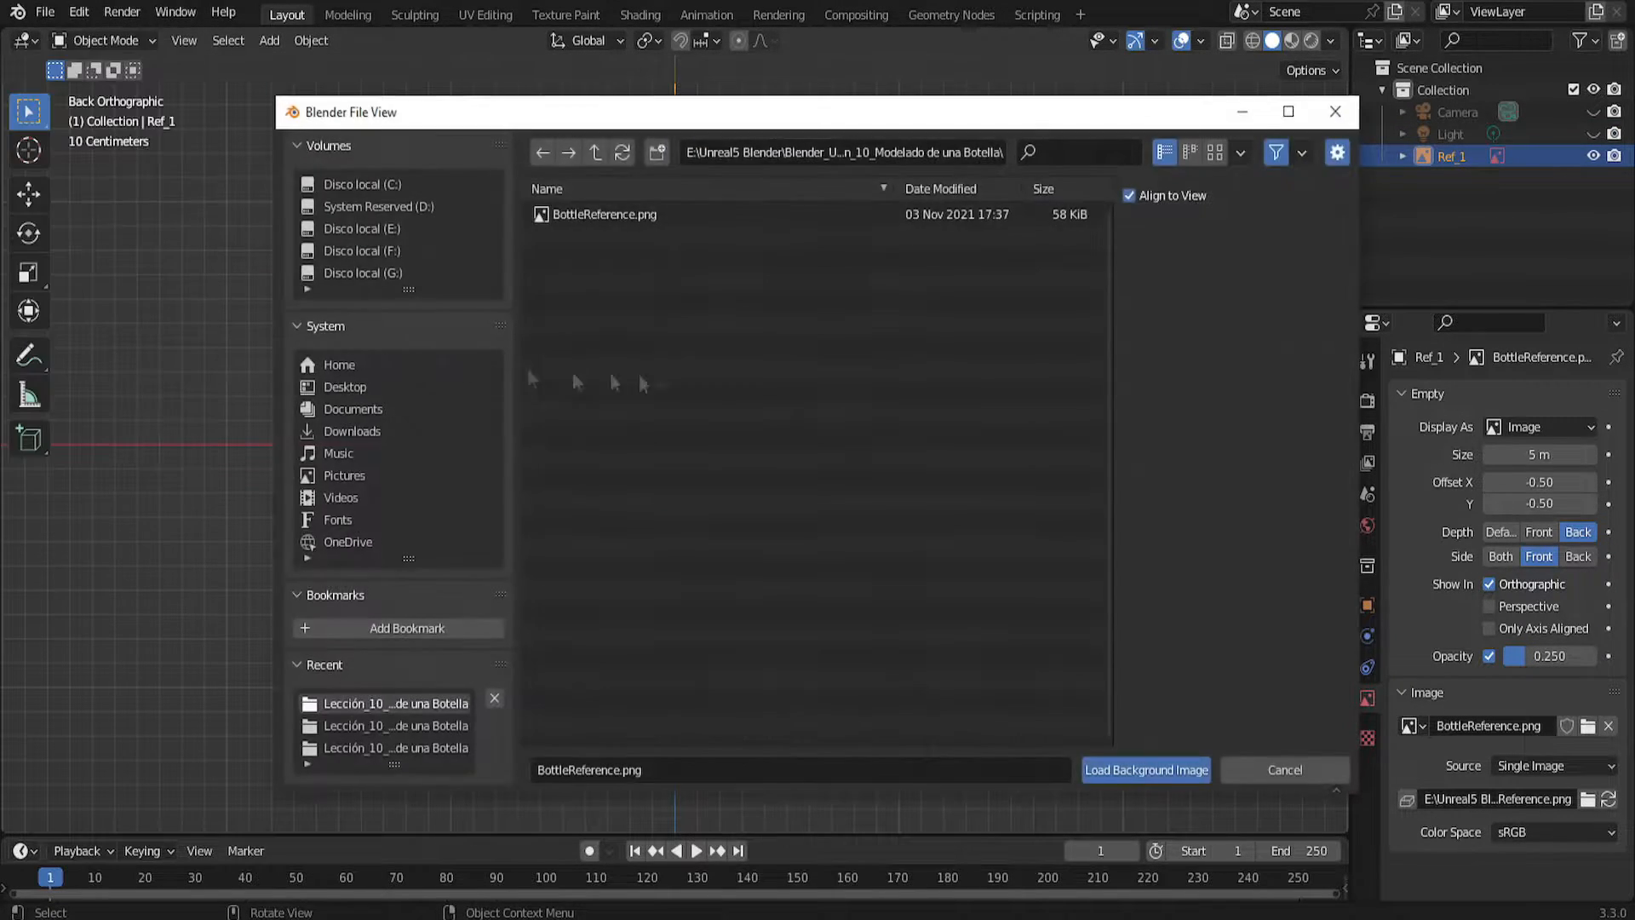
click(1150, 766)
Move the second reference image to about X -0.032 m so the bottle is centred on the origin, and set its opacity to 0.25.
key(g)
key(Return)
click(1487, 656)
click(1533, 656)
text(0.25)
key(Return)
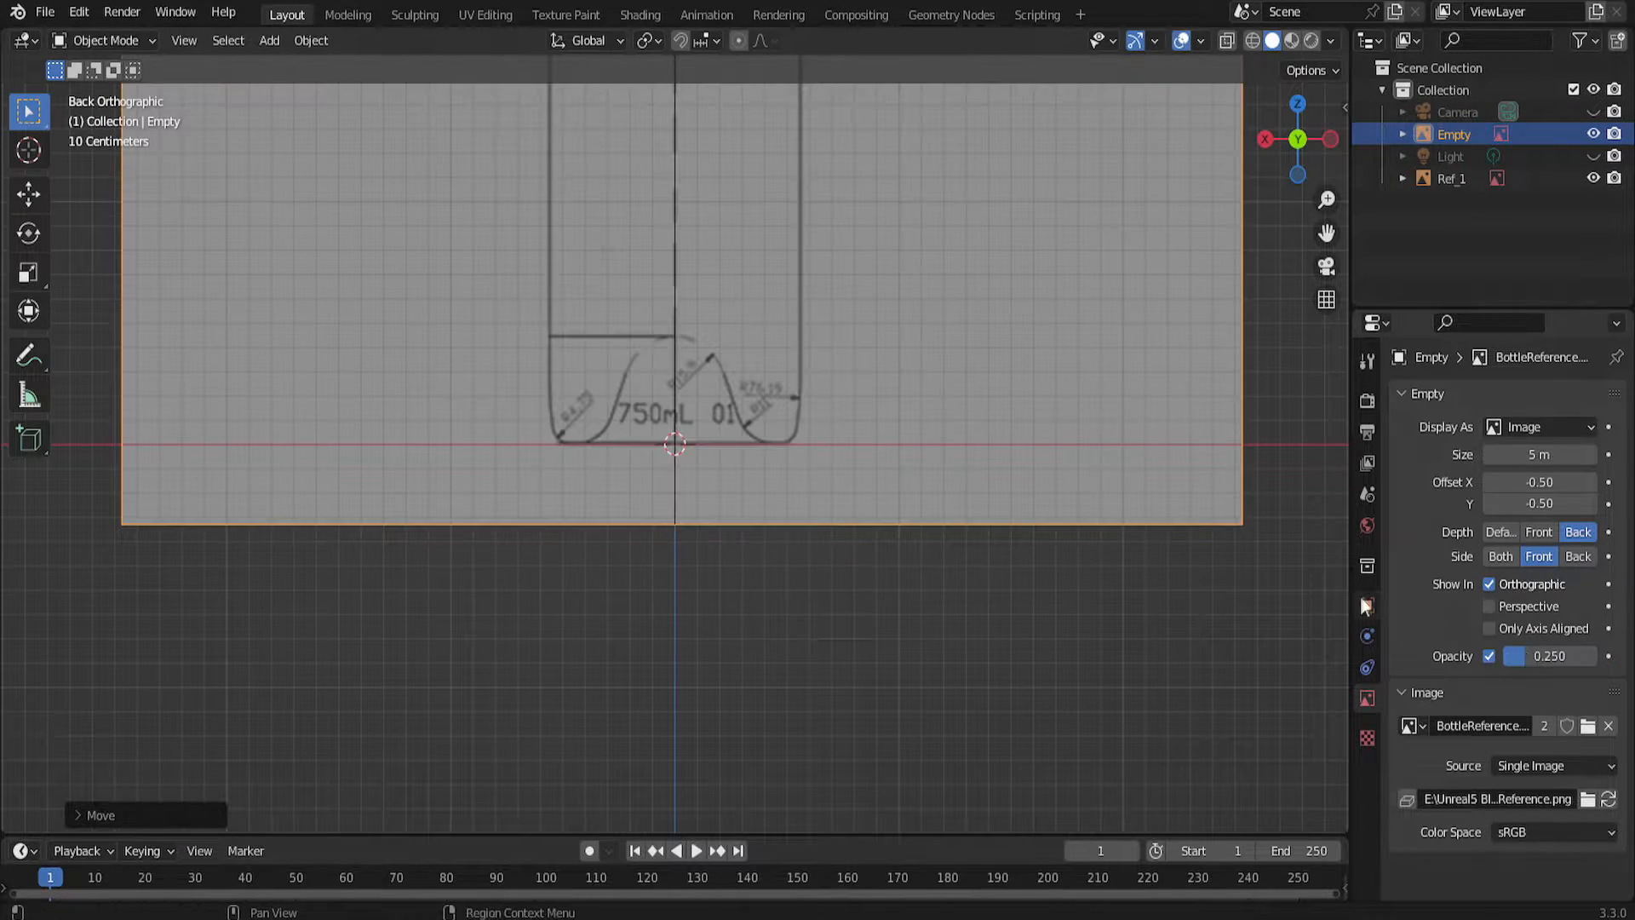
Set the second reference image's Z location to 2.1694 m and rename it Ref_2.
click(1367, 606)
click(1534, 511)
key(Return)
double_click(1453, 134)
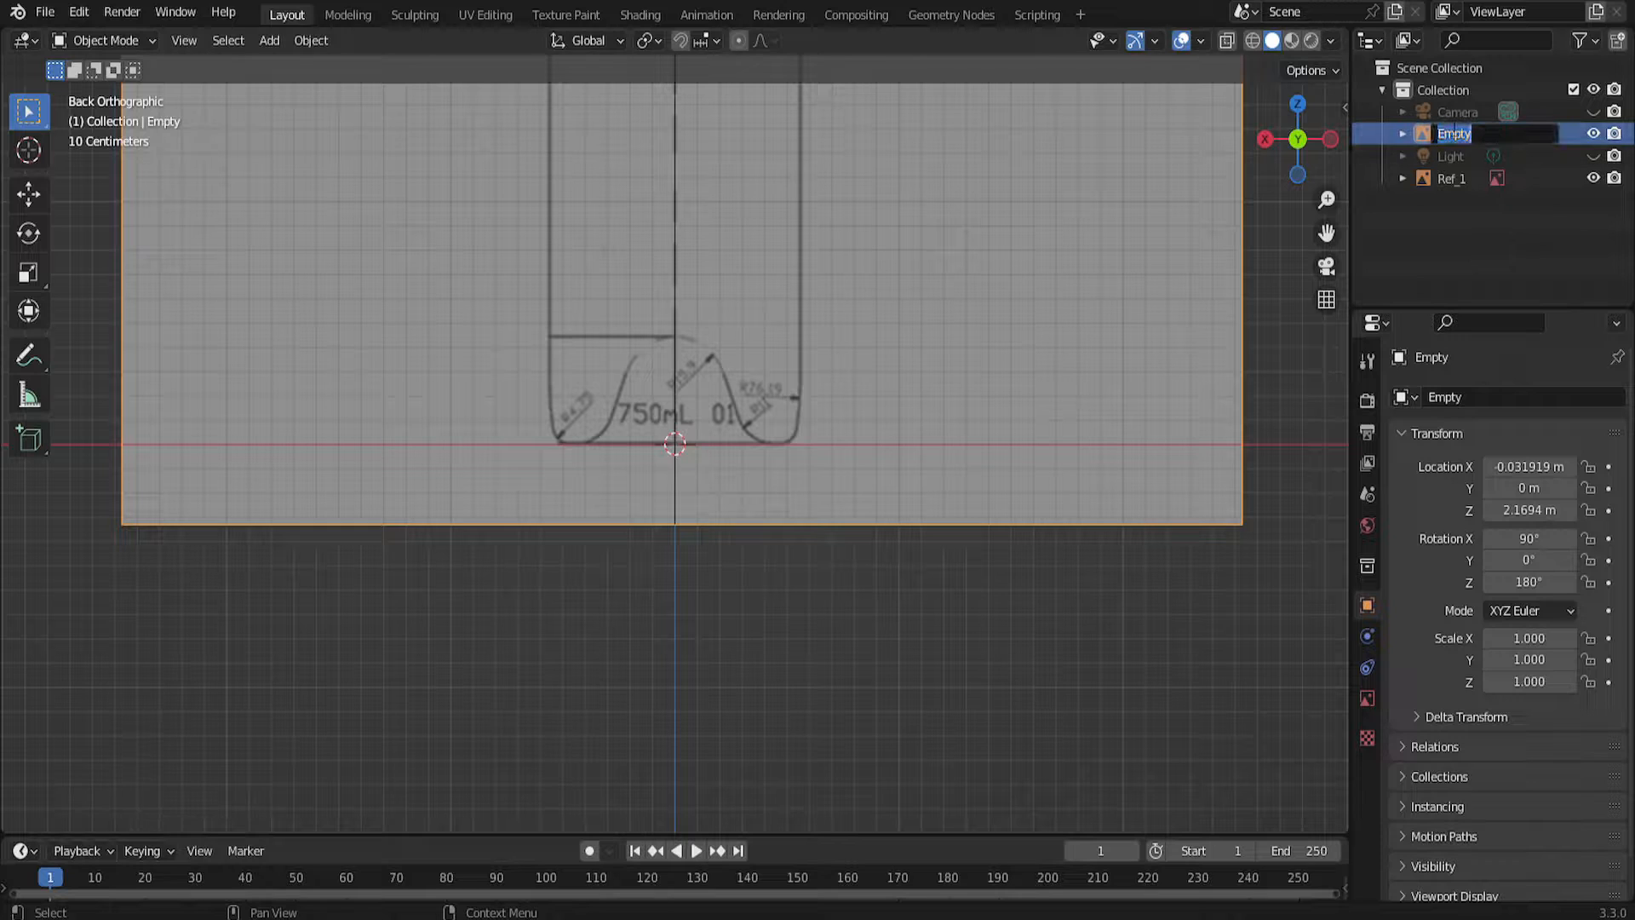
key(Return)
Add a Bezier curve at the origin and convert it to a straight Poly spline.
middle_drag(803, 285, 693, 501)
right_click(693, 501)
click(632, 344)
key(shift+a)
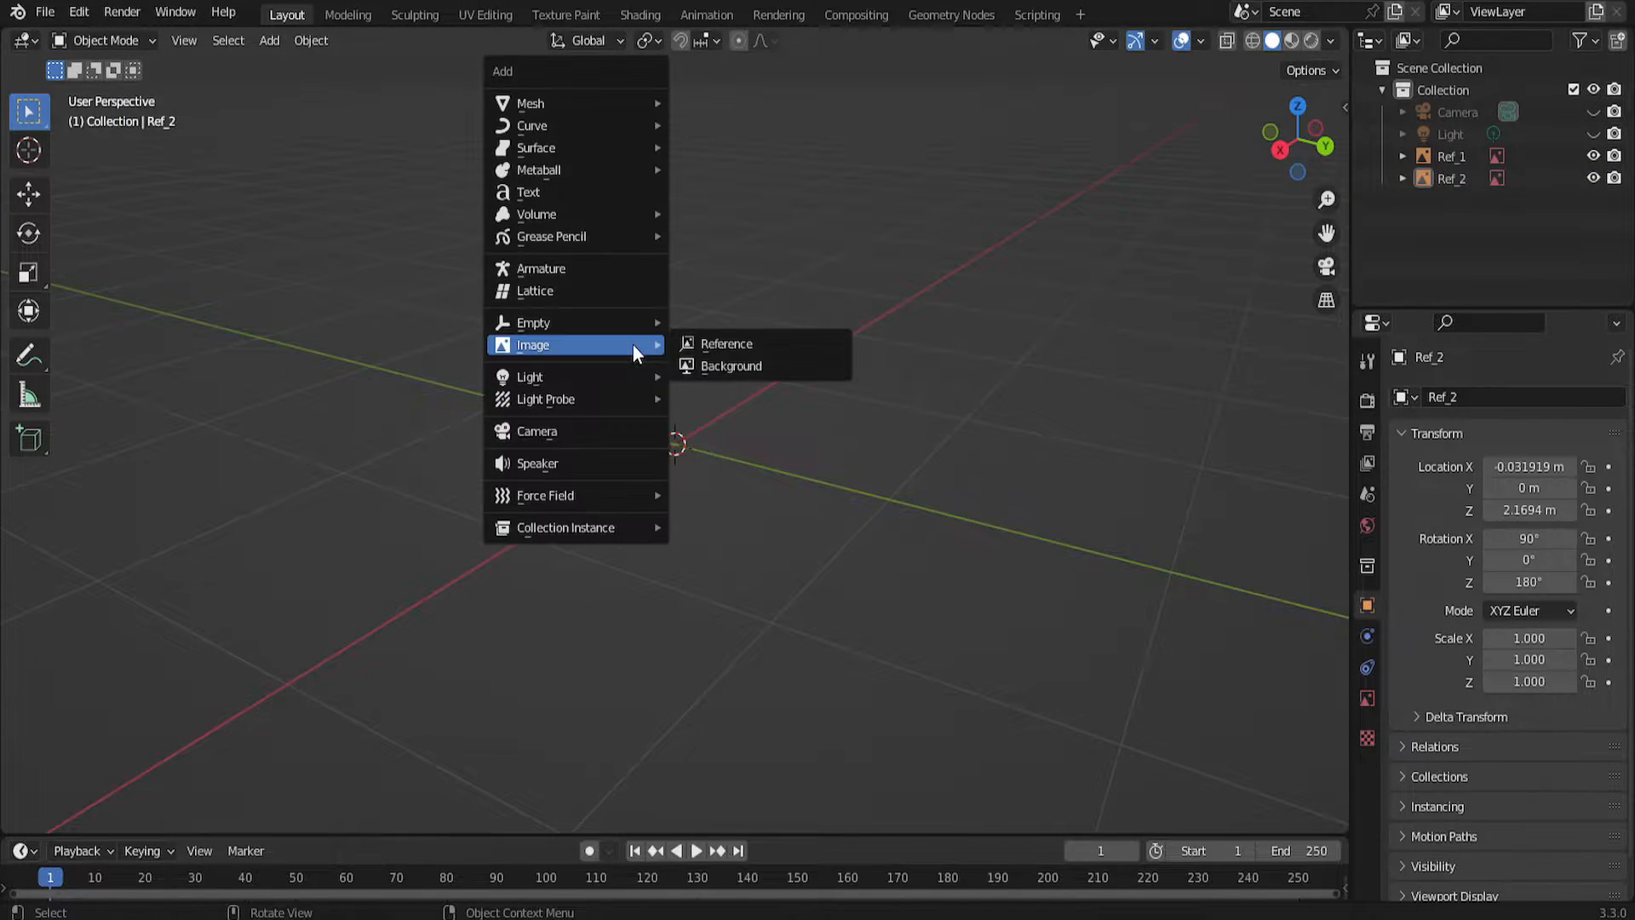
click(688, 122)
key(Tab)
right_click(660, 217)
mouse_move(707, 443)
click(799, 441)
Rotate the curve object 90° about the Y axis.
key(n)
key(Tab)
click(1236, 268)
text(90)
key(Return)
In the right view, move the curve points onto the bottle's side wall at about Y 0.56 m, with the lower end where the base rounding starts.
click(1055, 150)
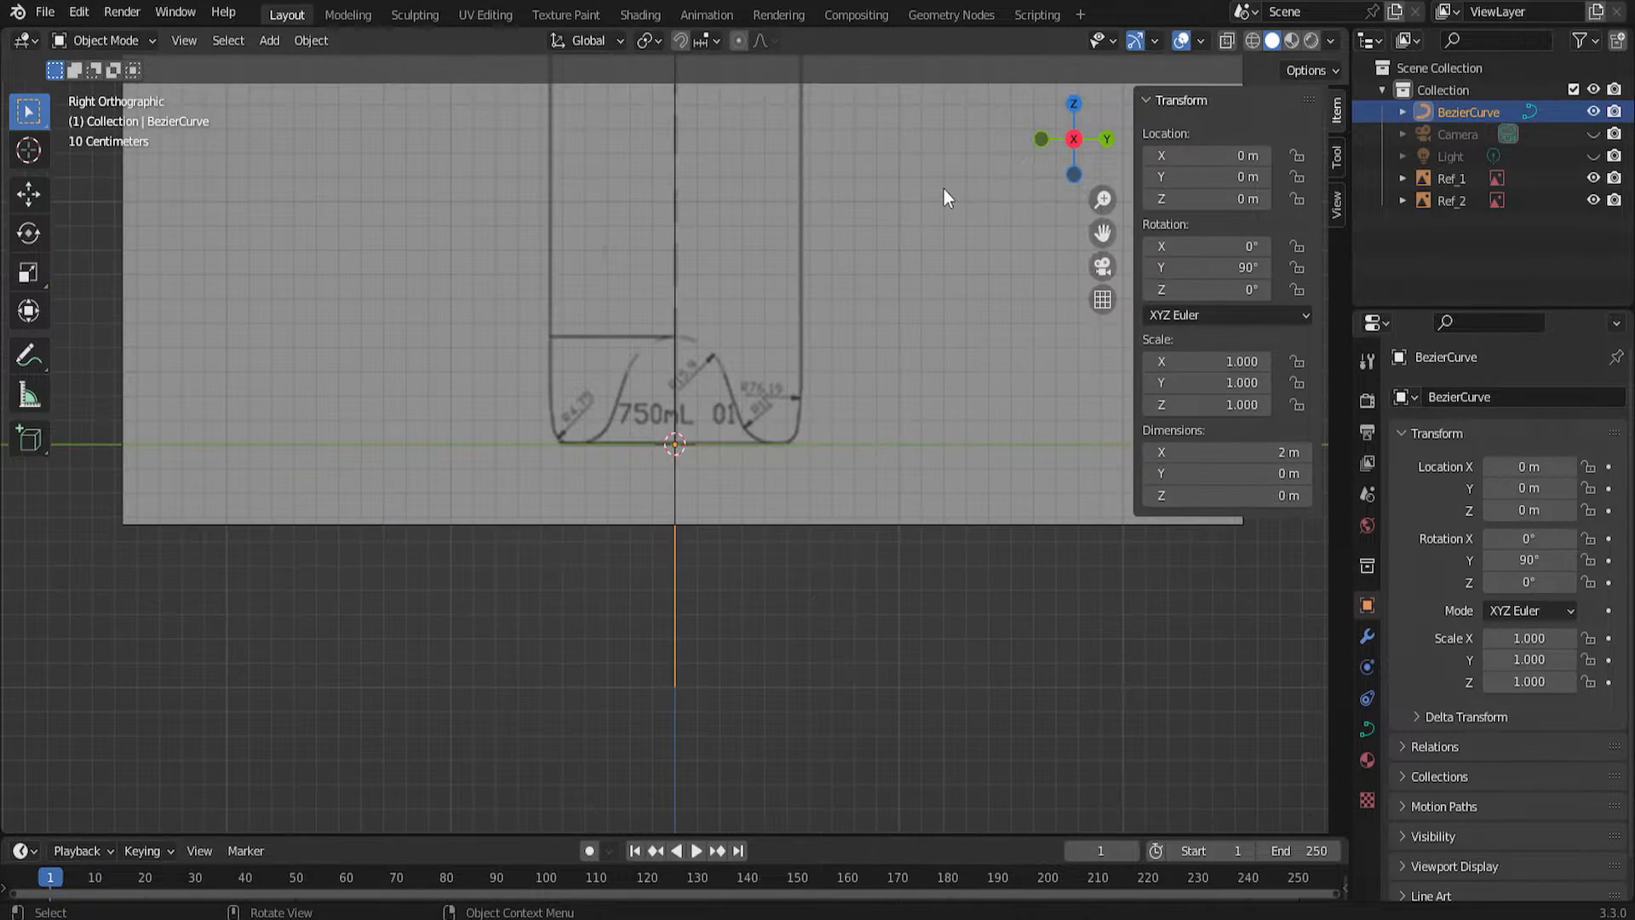
key(Tab)
key(g)
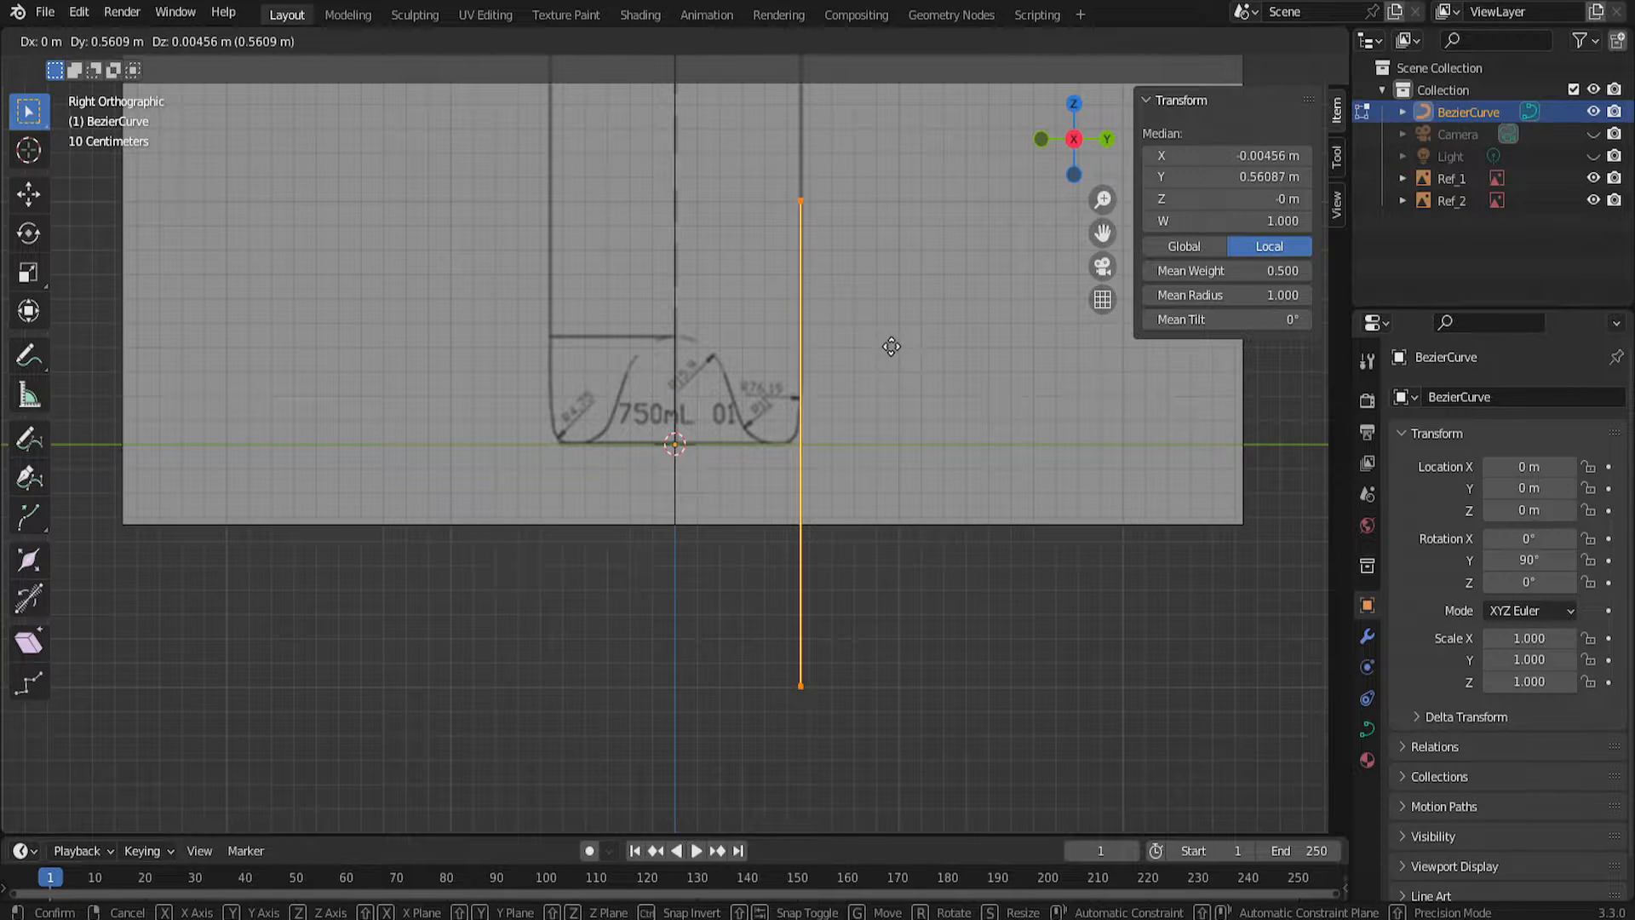
click(891, 346)
key(g)
key(z)
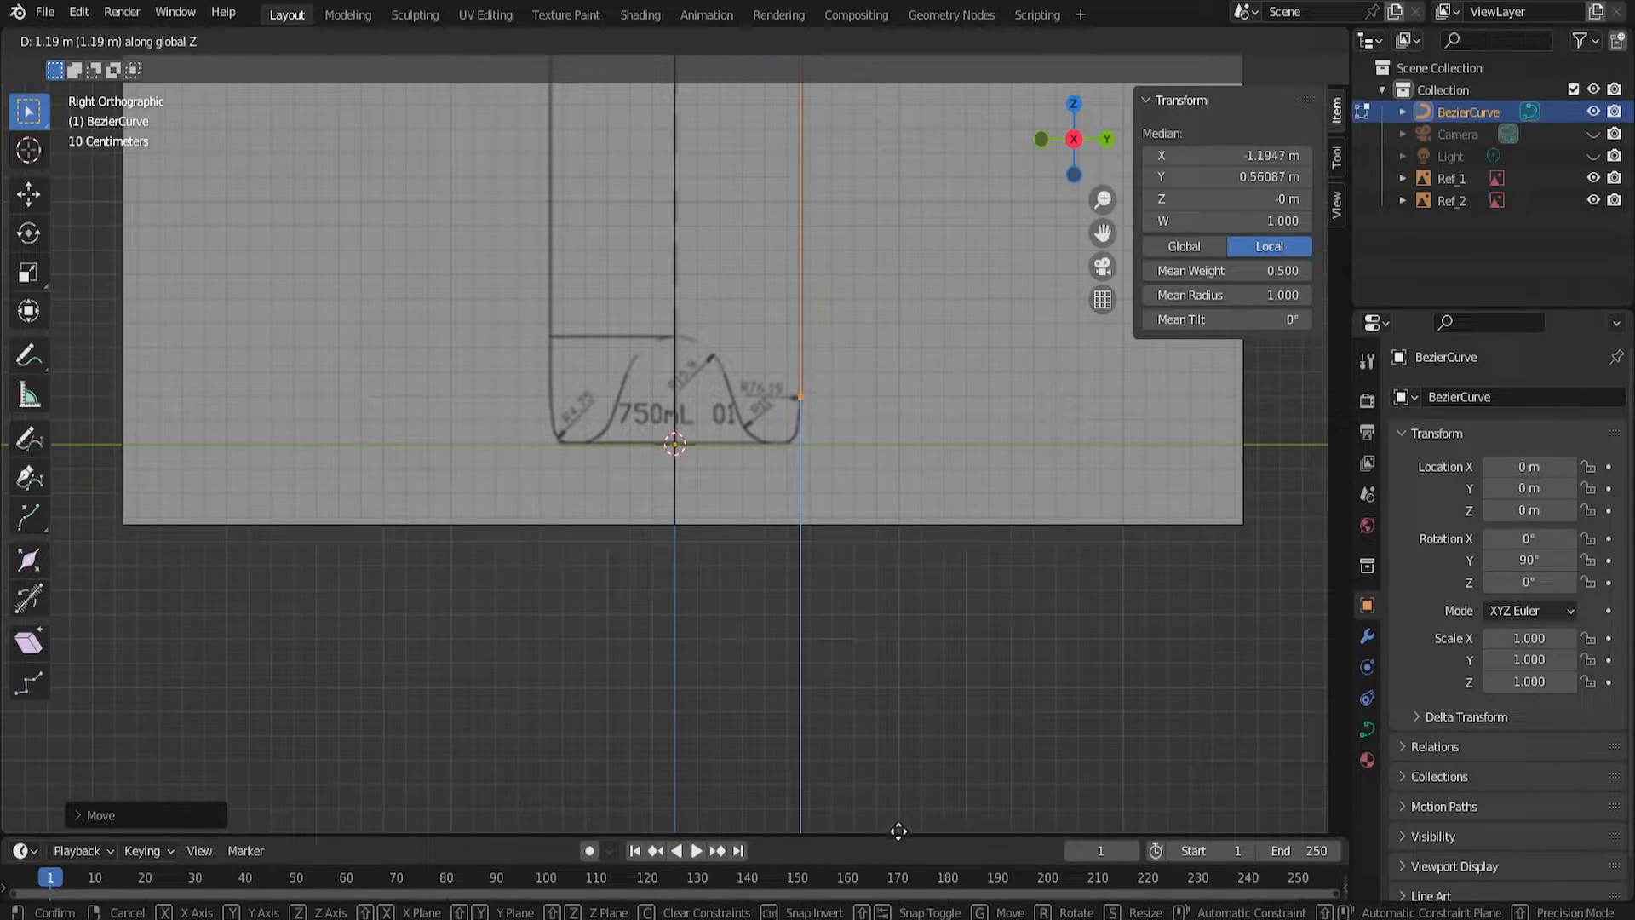
click(899, 831)
Move the curve's upper end point up the wall to the shoulder line of the reference bottle.
shift+middle_drag(914, 307, 954, 896)
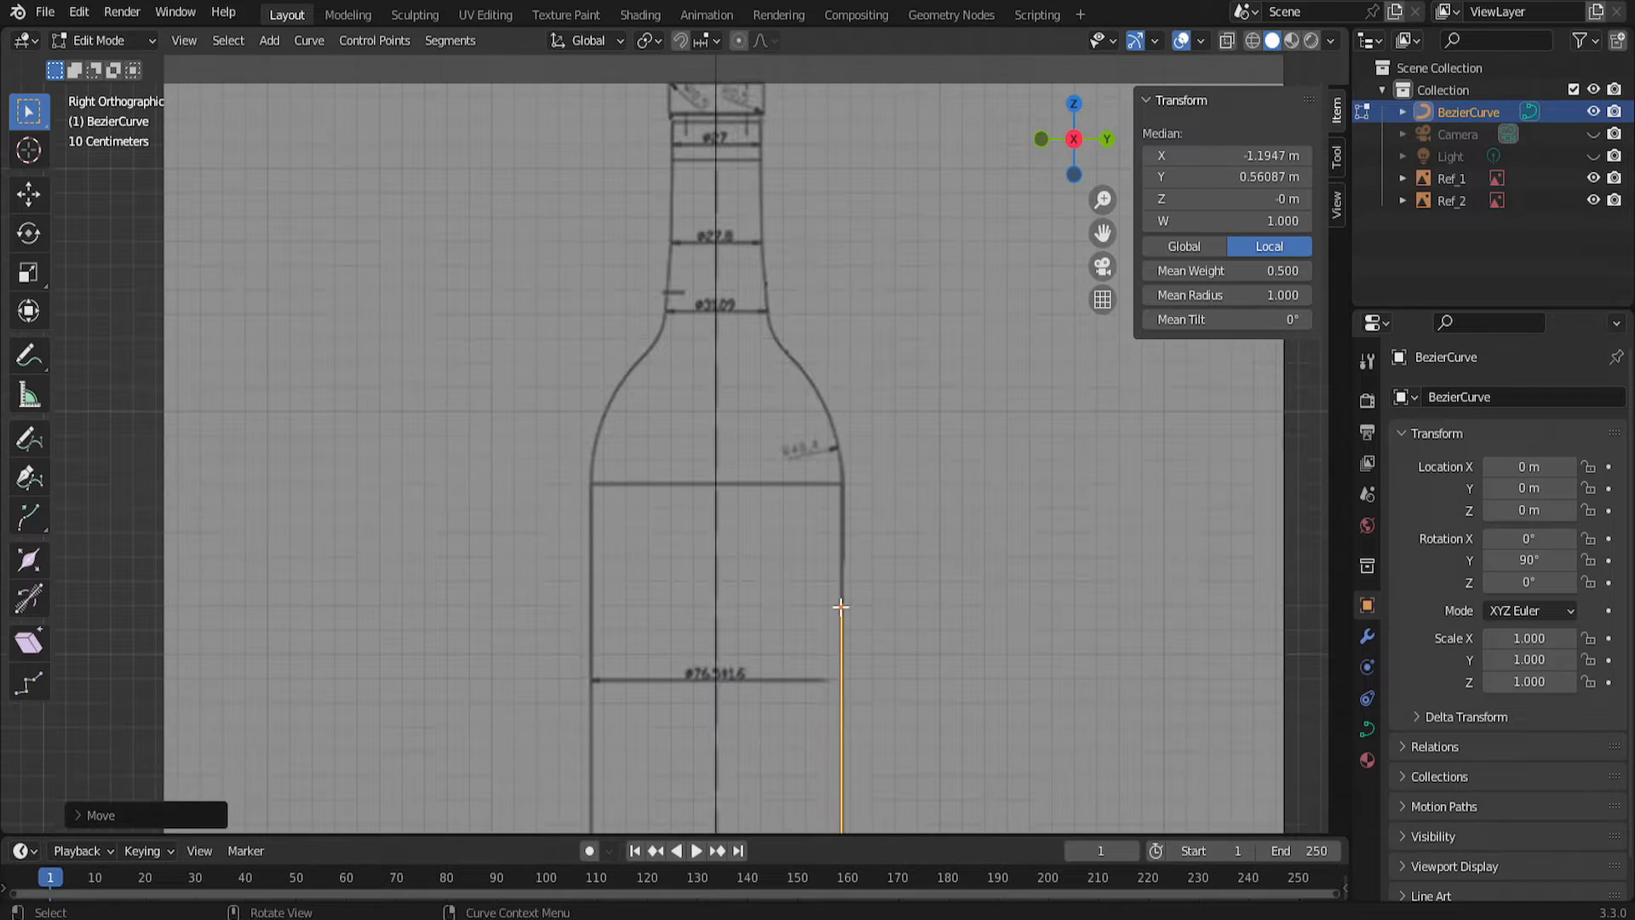
click(840, 602)
key(g)
click(840, 481)
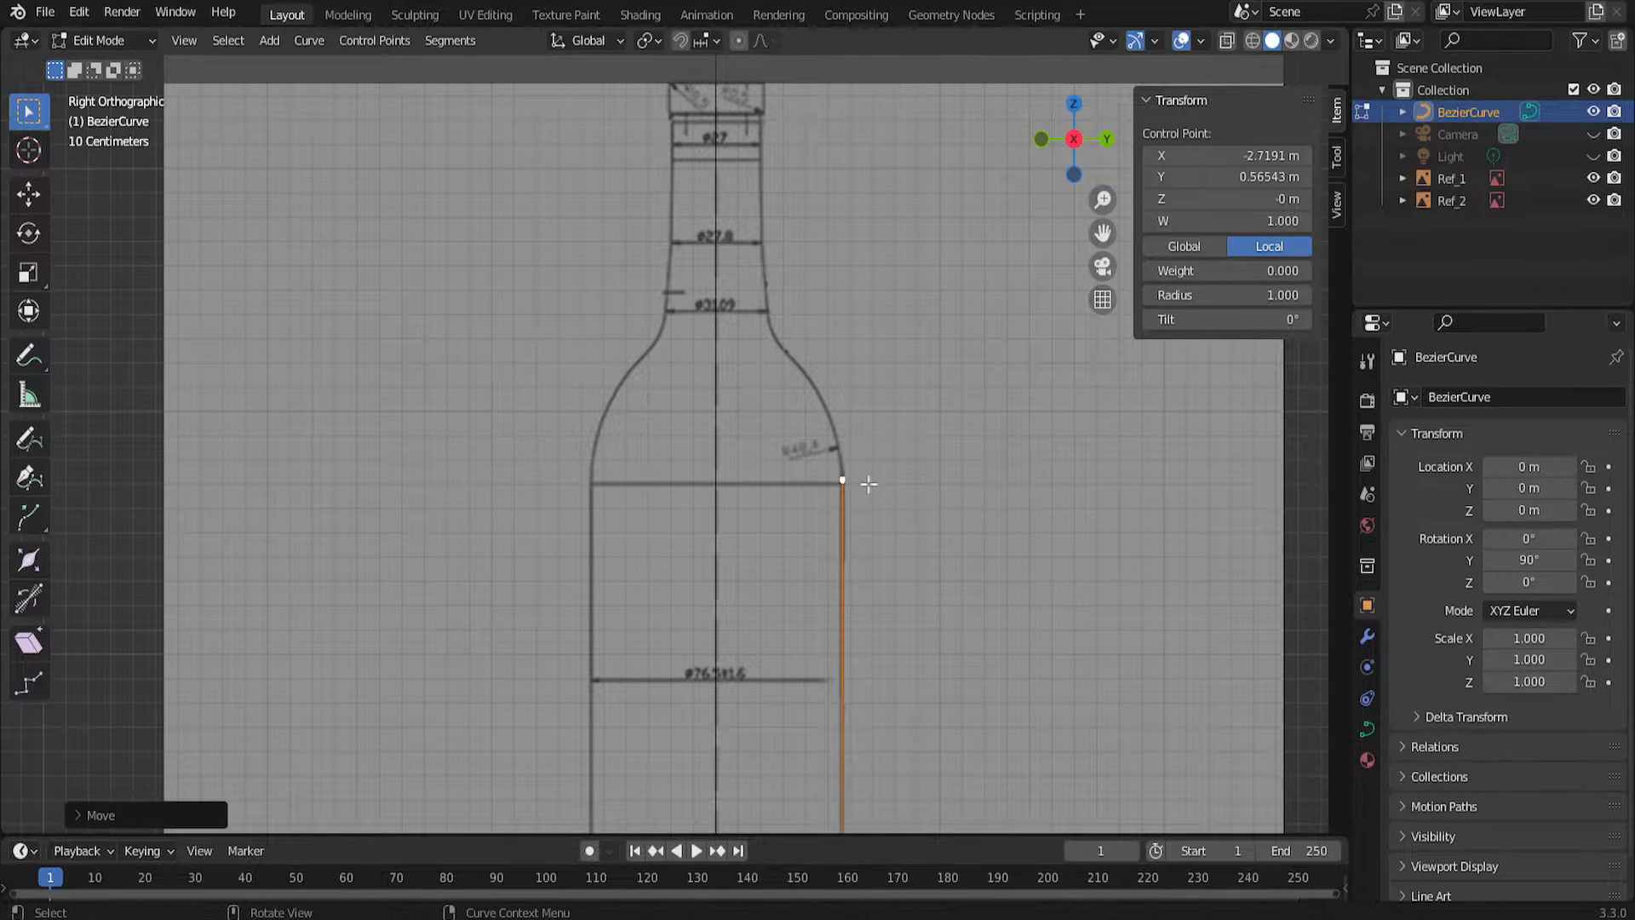
scroll(840, 480, up, 4)
key(g)
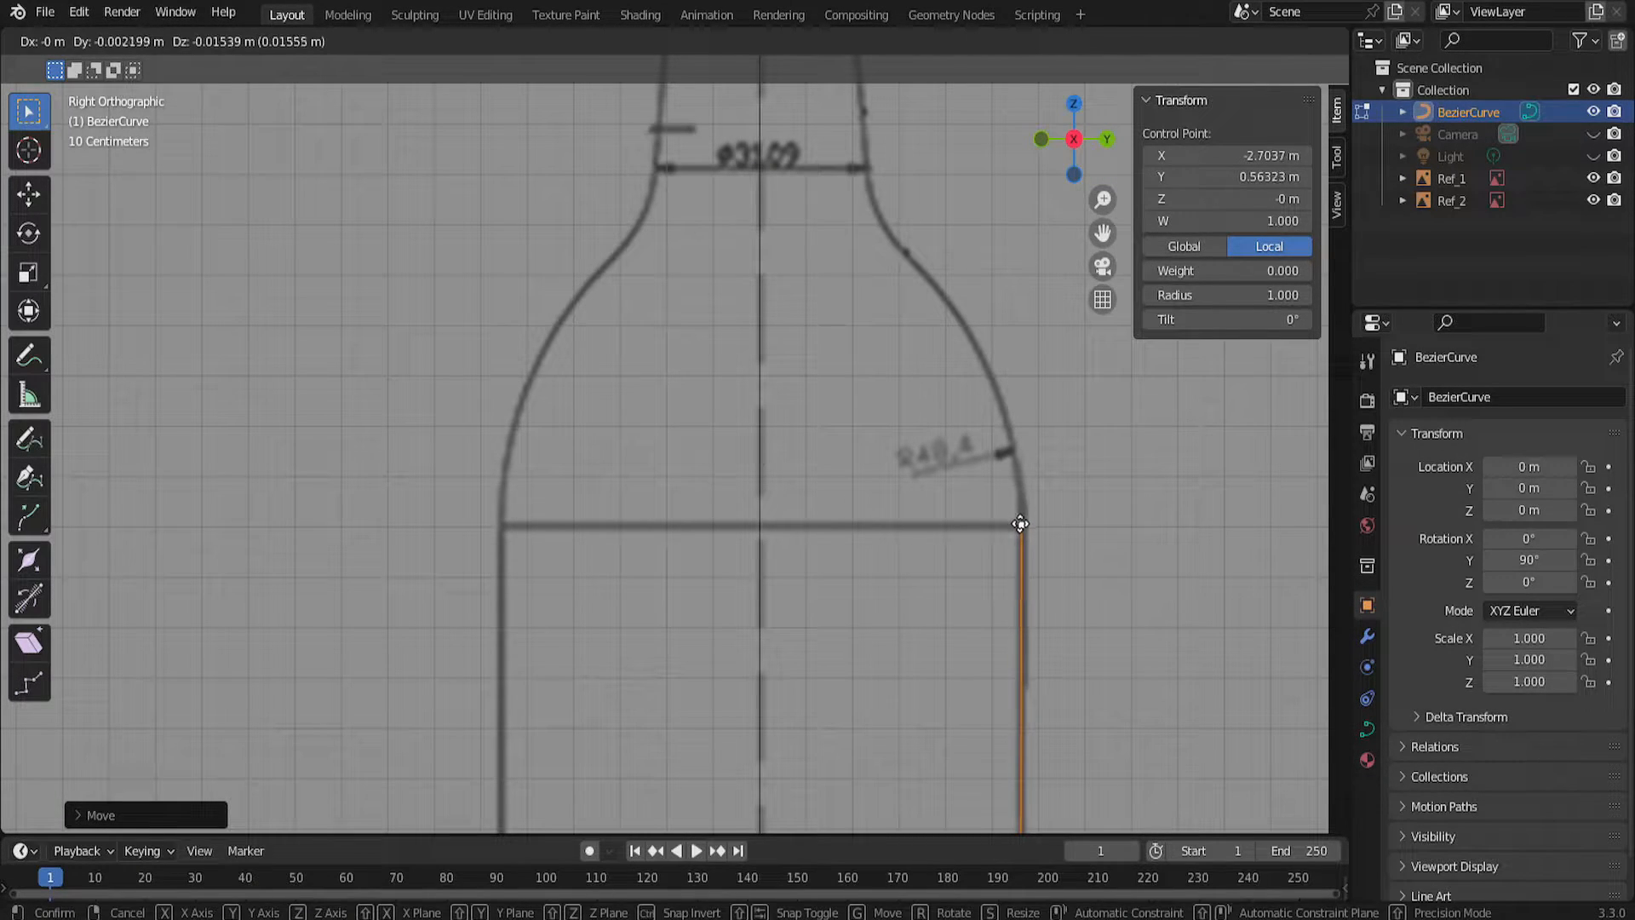
Extrude the curve's upper end point by point along the shoulder contour to the ø31.09 neck line.
click(1020, 494)
key(e)
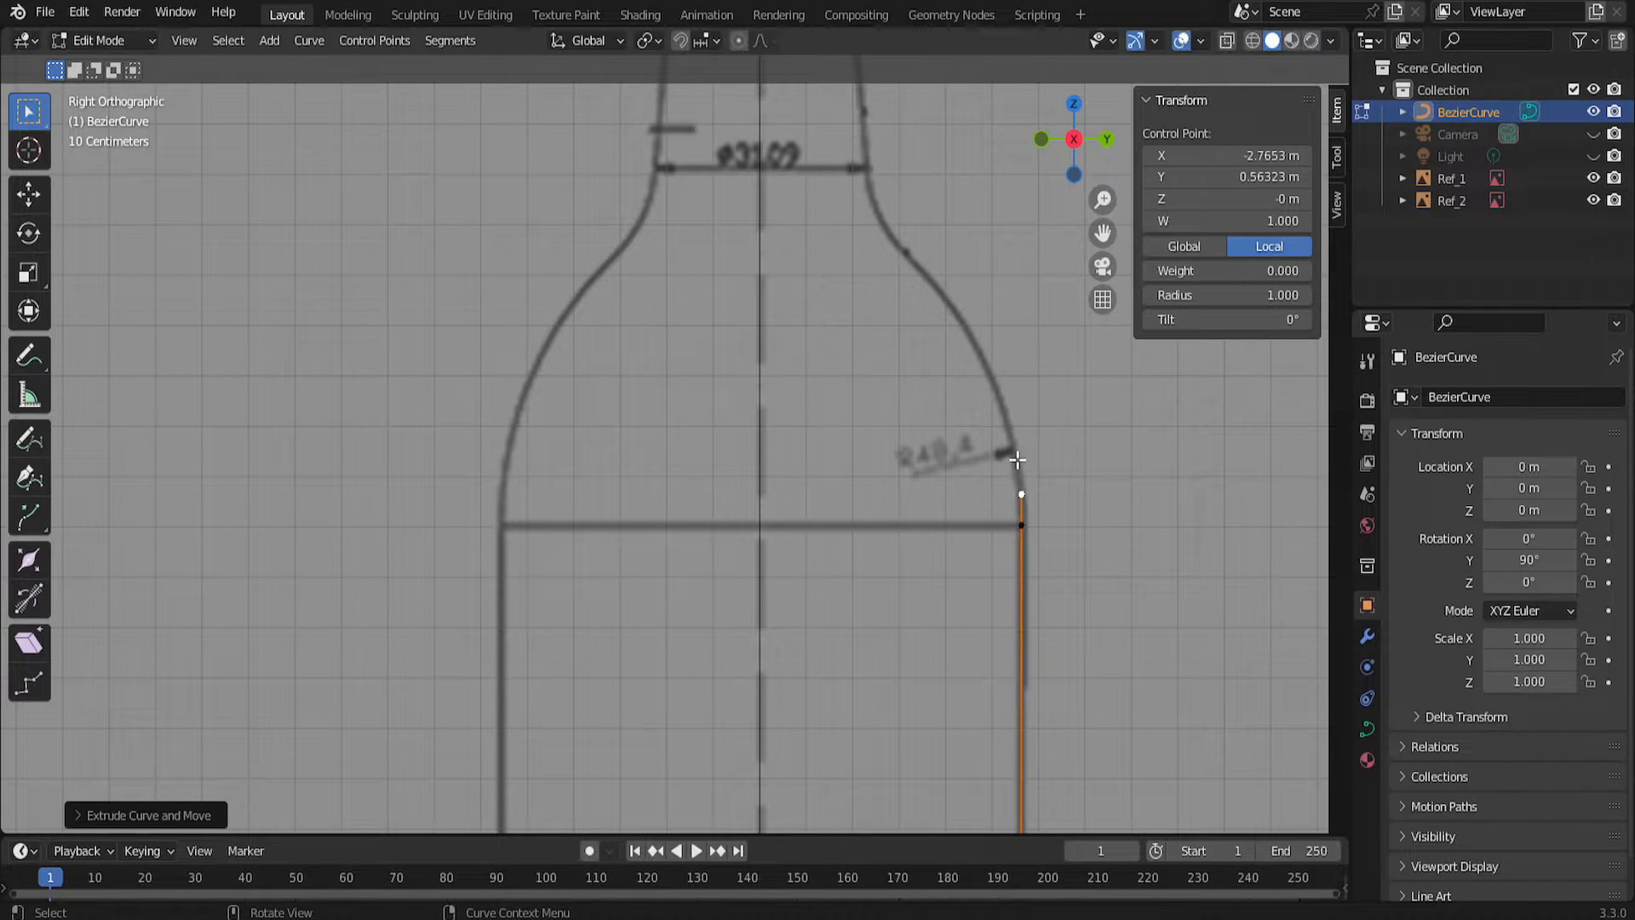
click(1011, 441)
key(e)
click(1007, 412)
click(998, 377)
key(e)
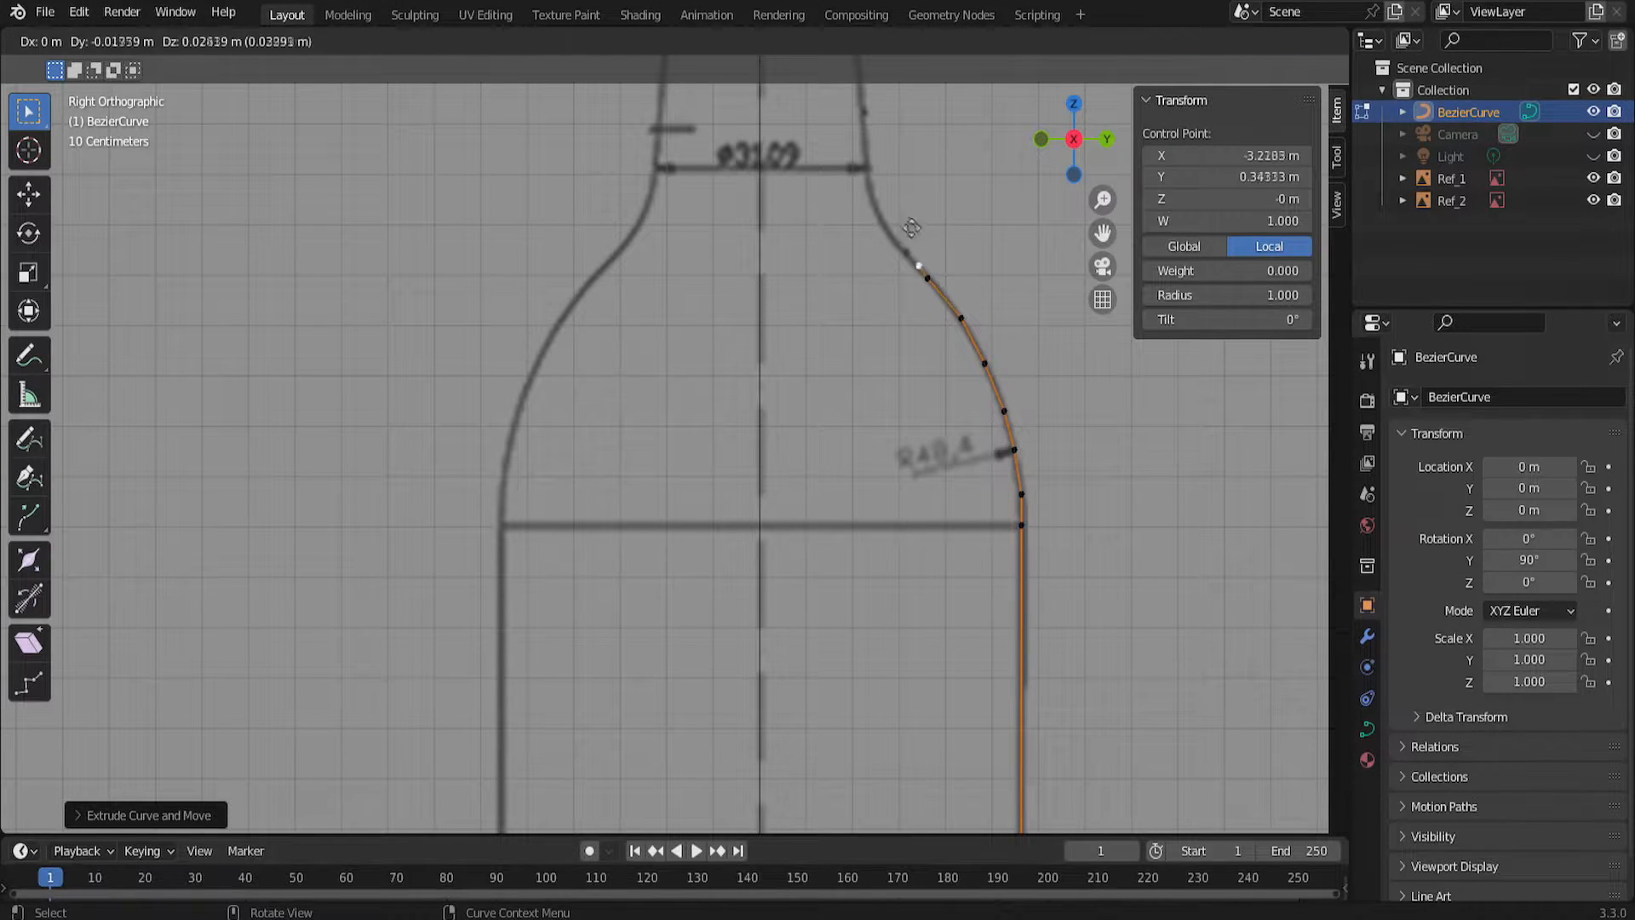
click(864, 155)
Extrude the curve up the neck contour and out to the underside of the bottle's rim.
shift+middle_drag(864, 155, 848, 678)
key(e)
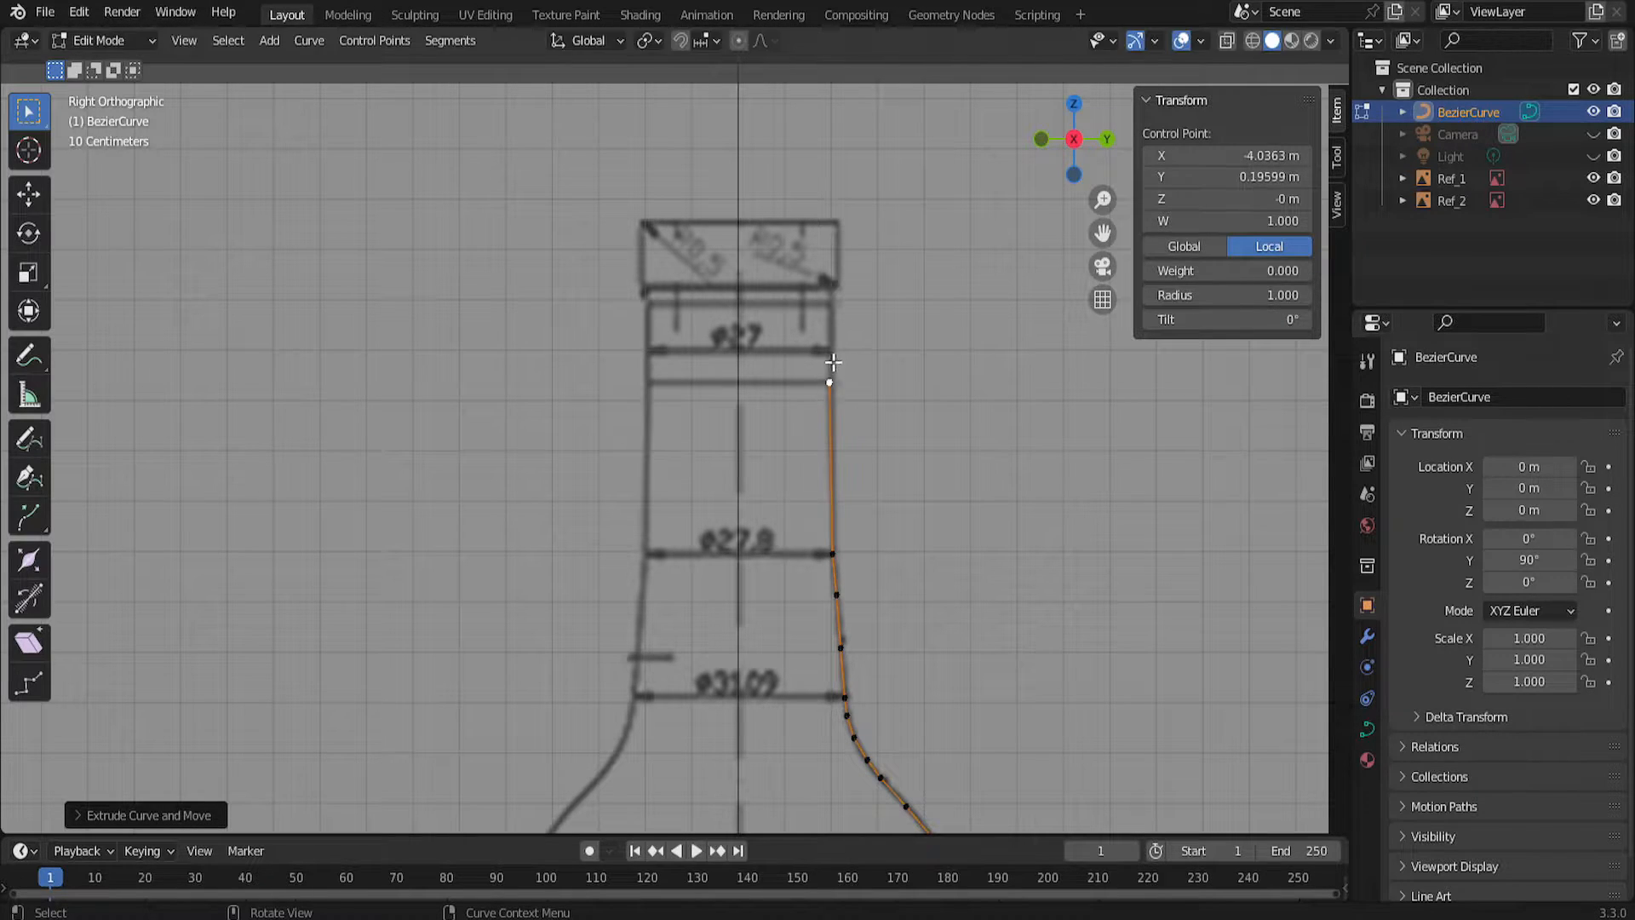
click(836, 264)
key(e)
click(848, 265)
Extrude the curve up the rim's outer edge and across its top to the bottle's centre axis.
key(e)
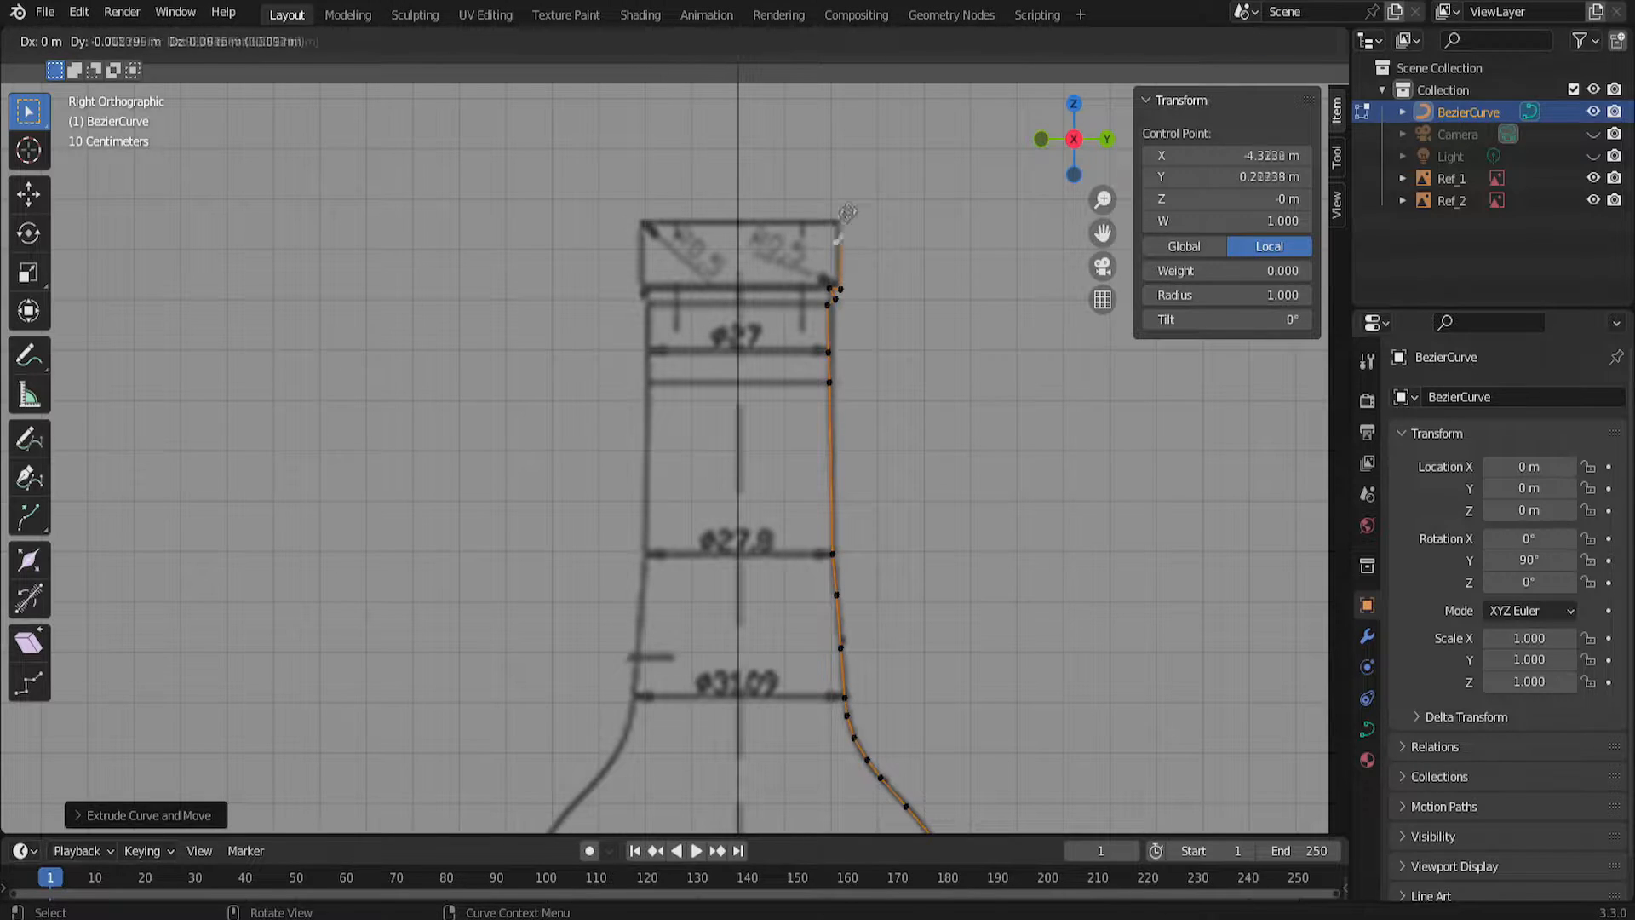
click(845, 197)
key(e)
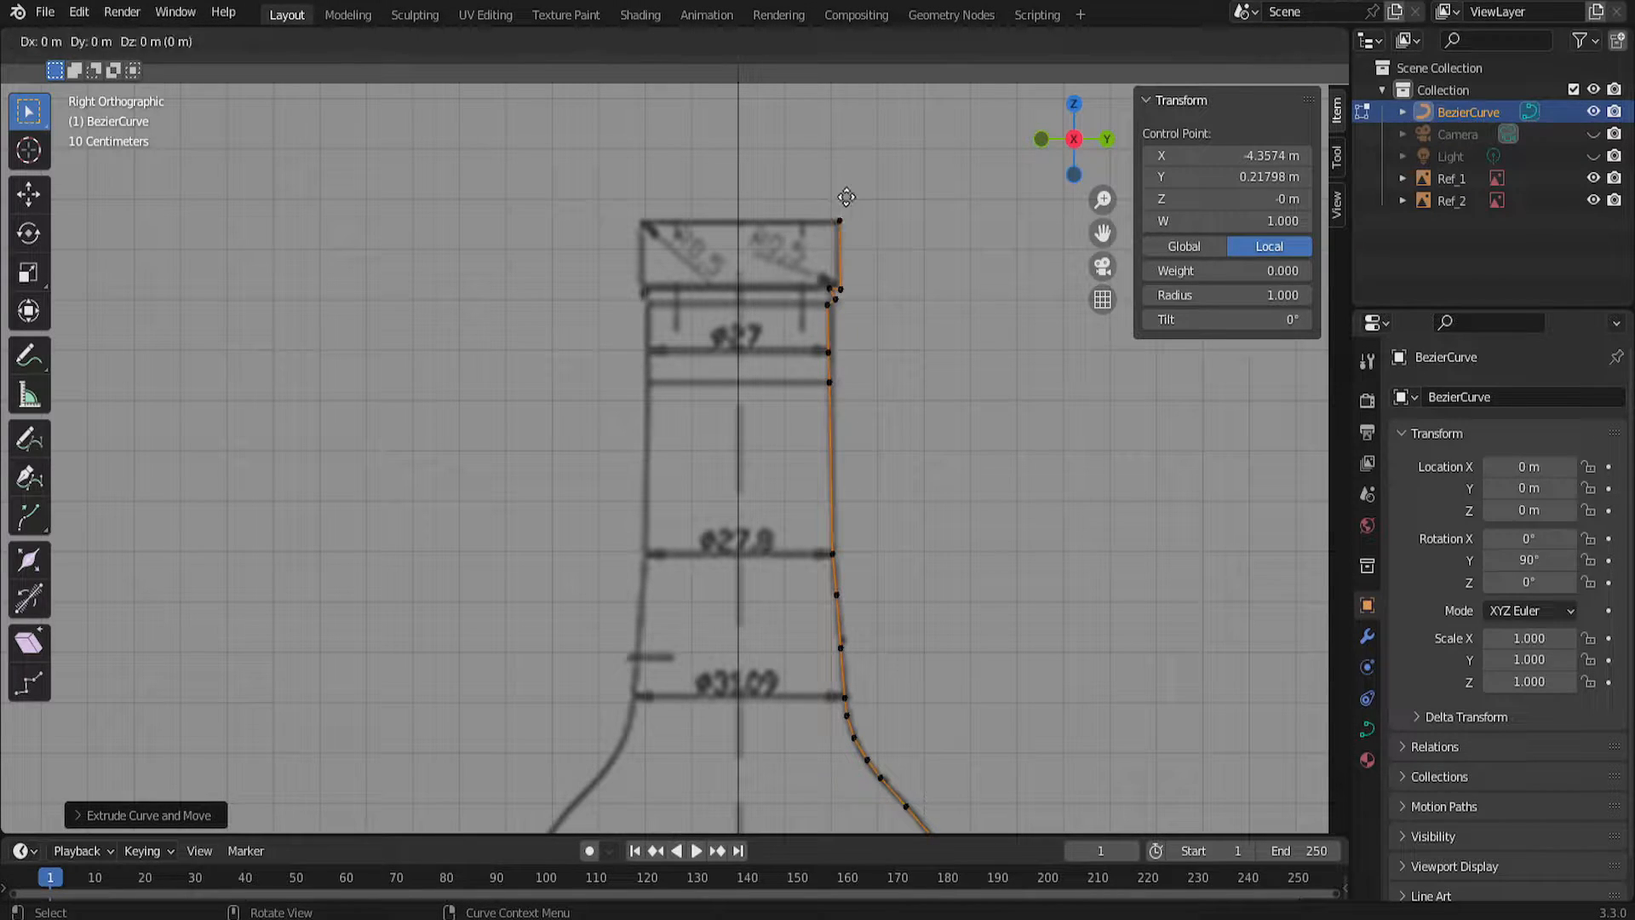
click(746, 195)
Extrude the curve's lower end around the rounded base corner and along the flat bottom to the origin.
shift+middle_drag(865, 572, 901, 281)
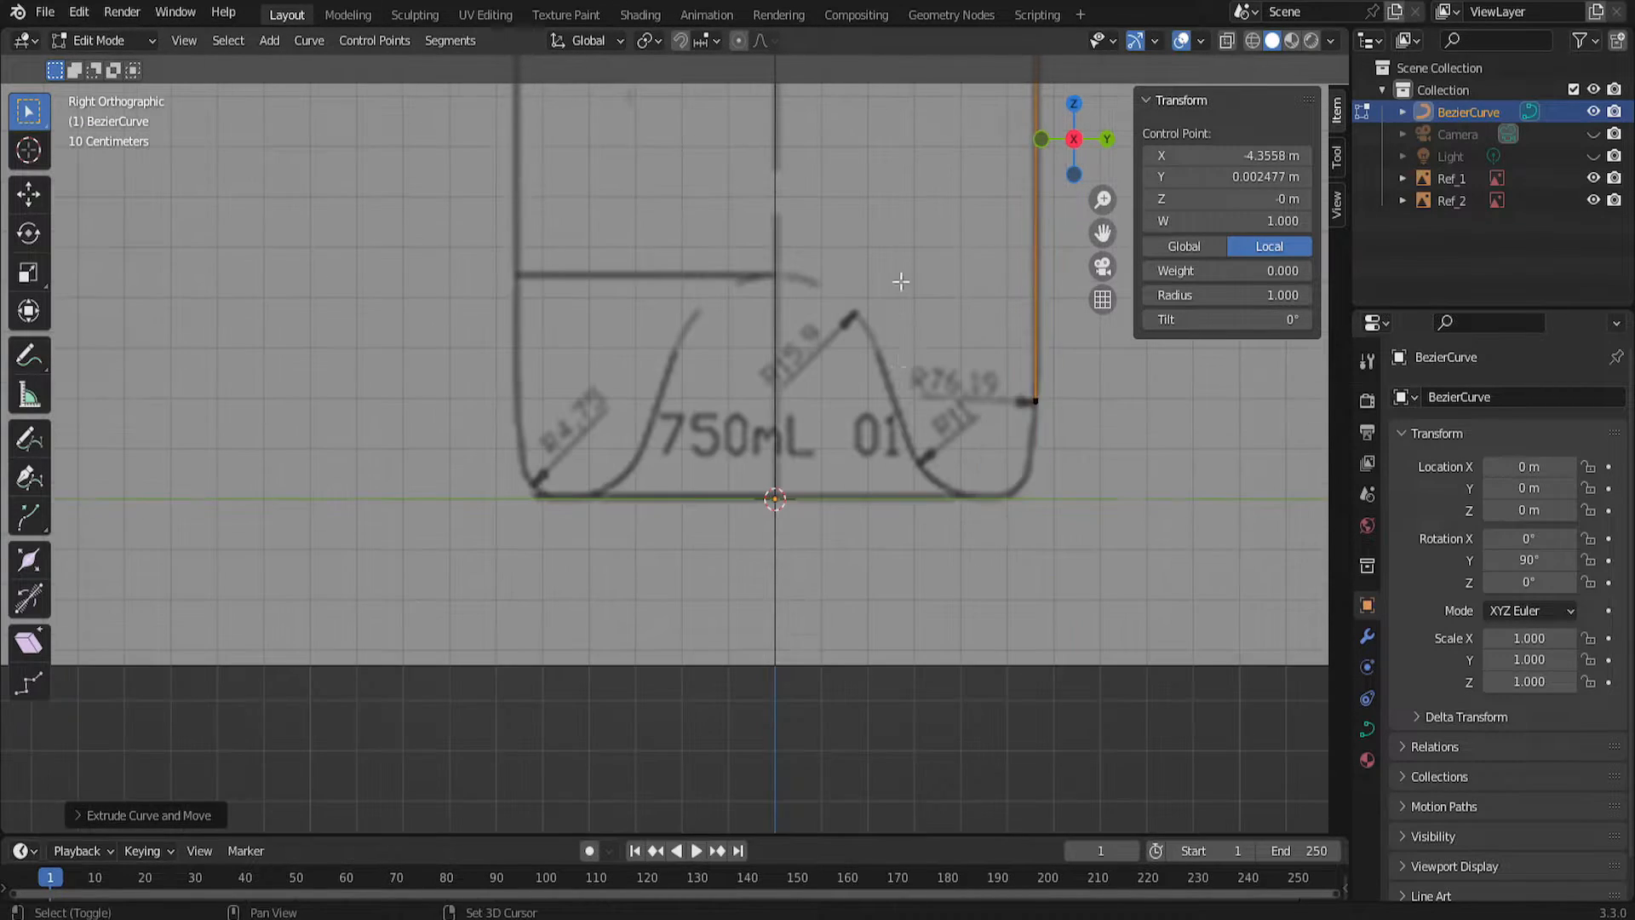
key(e)
click(1032, 433)
key(e)
click(1028, 467)
key(e)
click(1011, 493)
key(e)
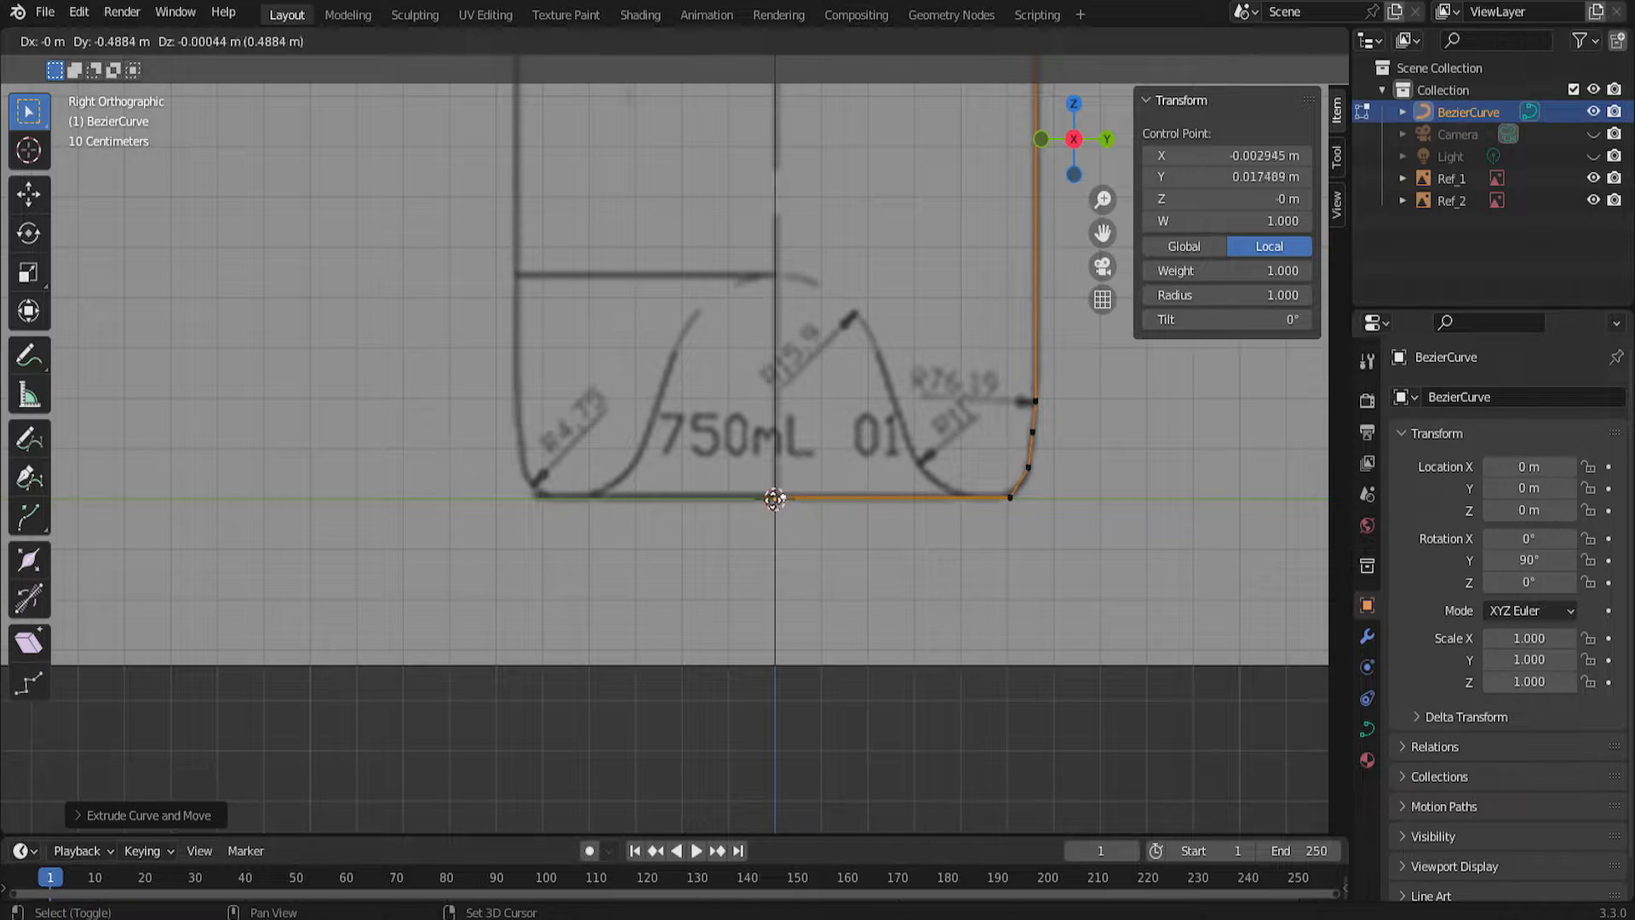
click(739, 503)
click(1097, 438)
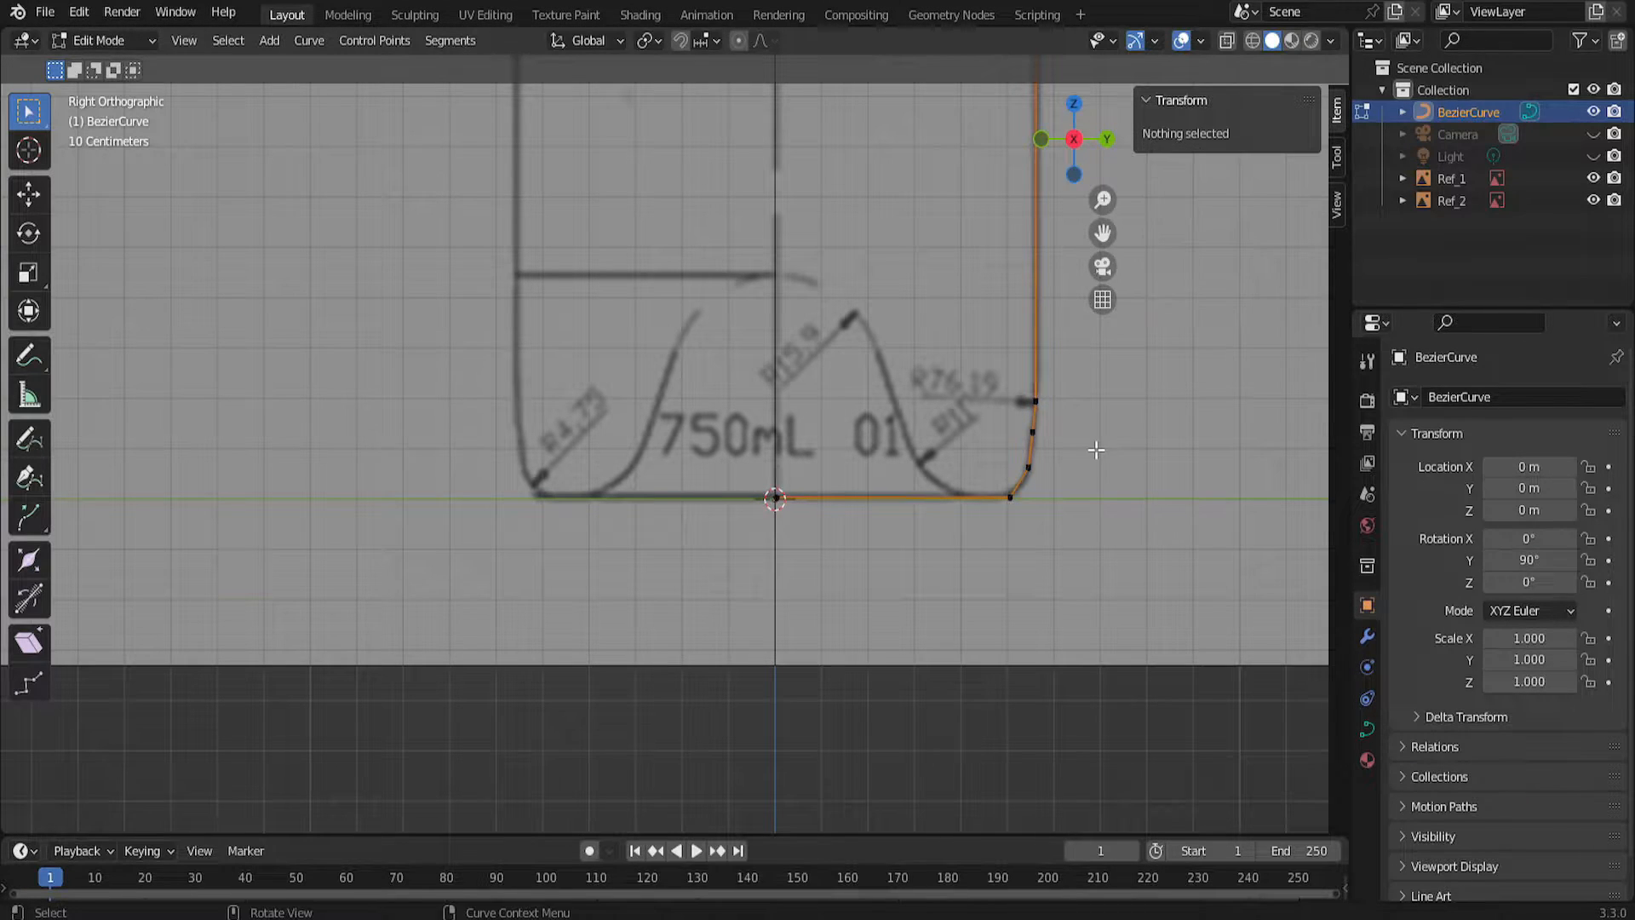
Show the selectability toggles in the outliner and make Ref_1 and Ref_2 unselectable.
middle_drag(1096, 438, 843, 410)
click(1588, 43)
click(1442, 96)
click(1398, 270)
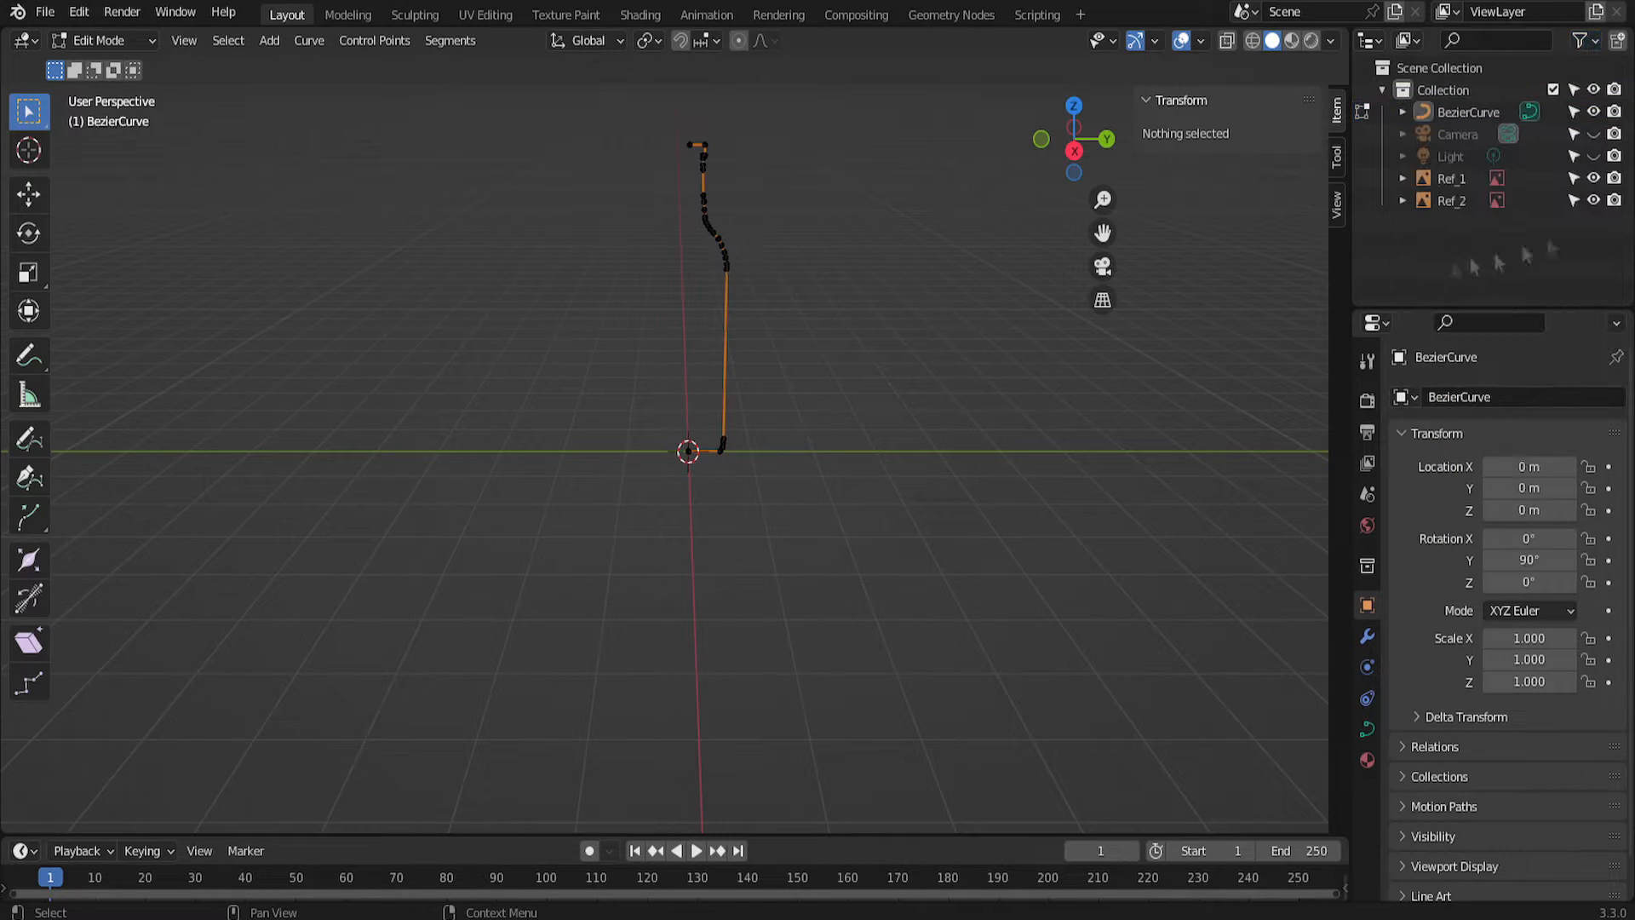
Add a Screw modifier to the curve and set its axis to X to revolve the bottle profile.
click(1468, 112)
click(1367, 636)
click(1468, 397)
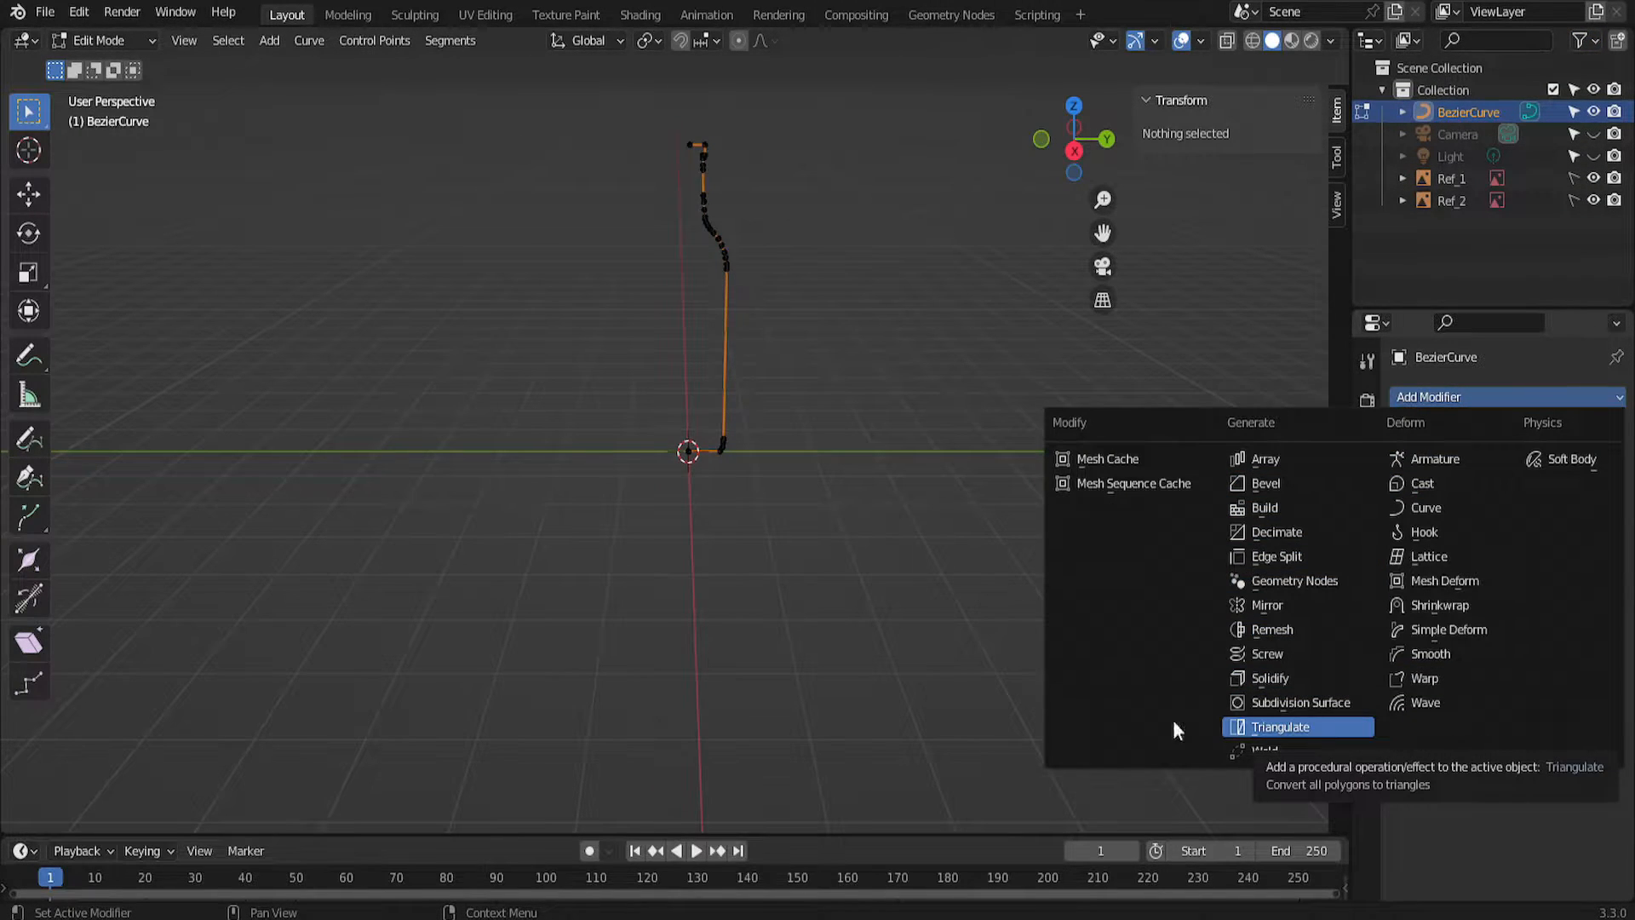
click(1267, 653)
click(1500, 554)
key(Tab)
key(Tab)
middle_drag(599, 498, 624, 460)
Convert the revolved curve object to a mesh in Object Mode.
key(Tab)
key(F3)
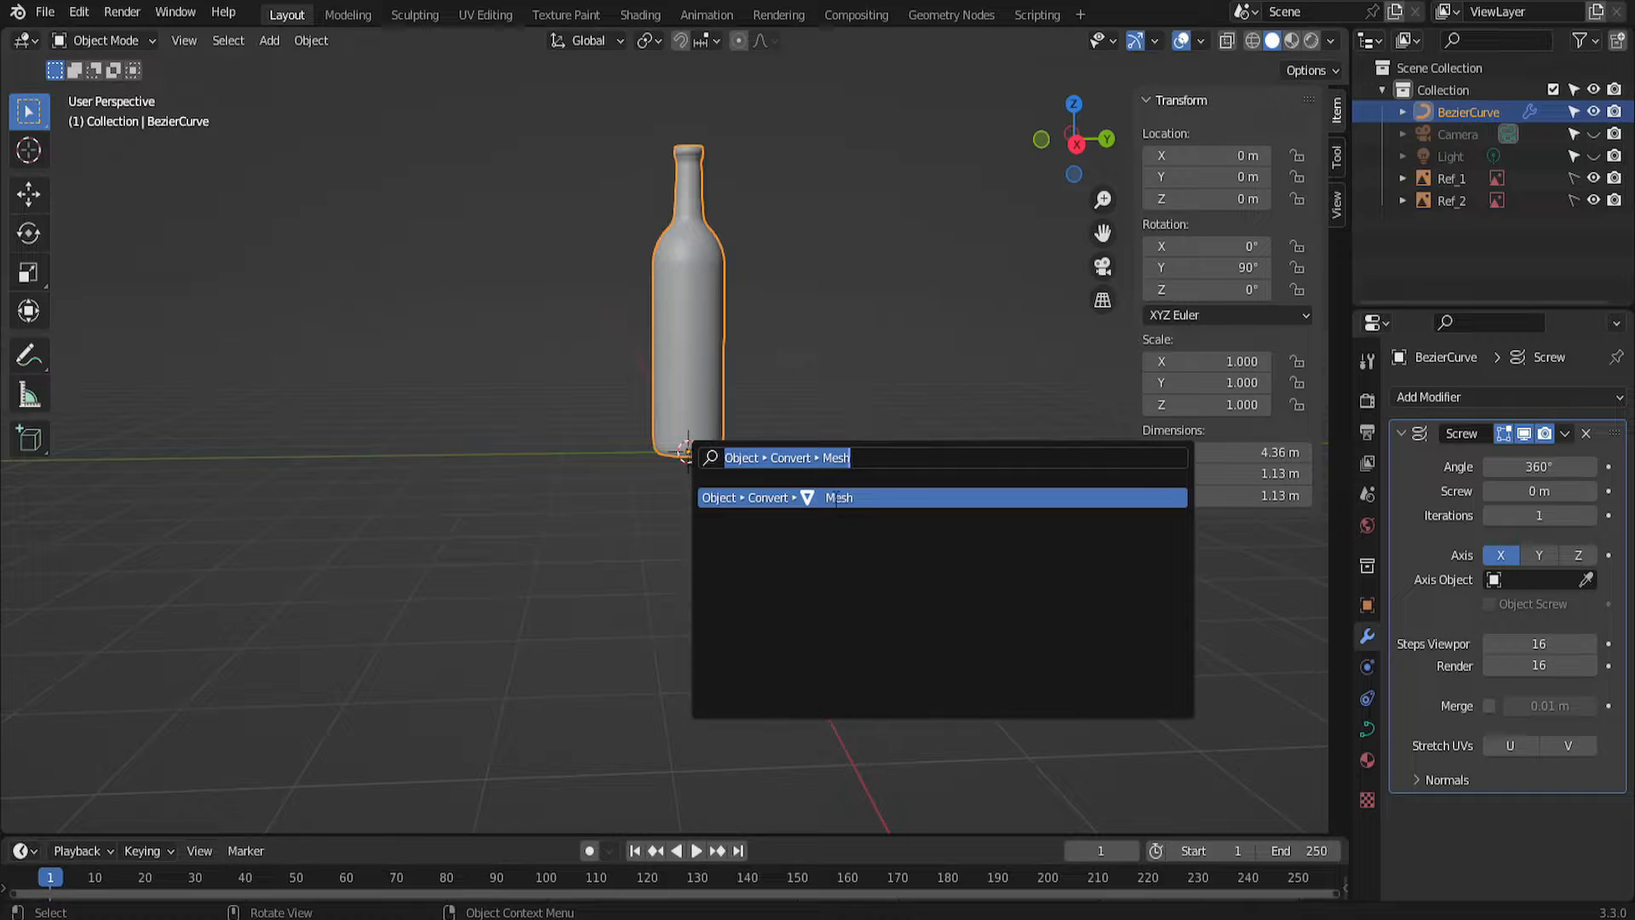
click(838, 498)
Examine the bottle mesh in Edit Mode, comparing its wireframe with the reference image in the right view.
key(Tab)
shift+middle_drag(853, 534, 817, 628)
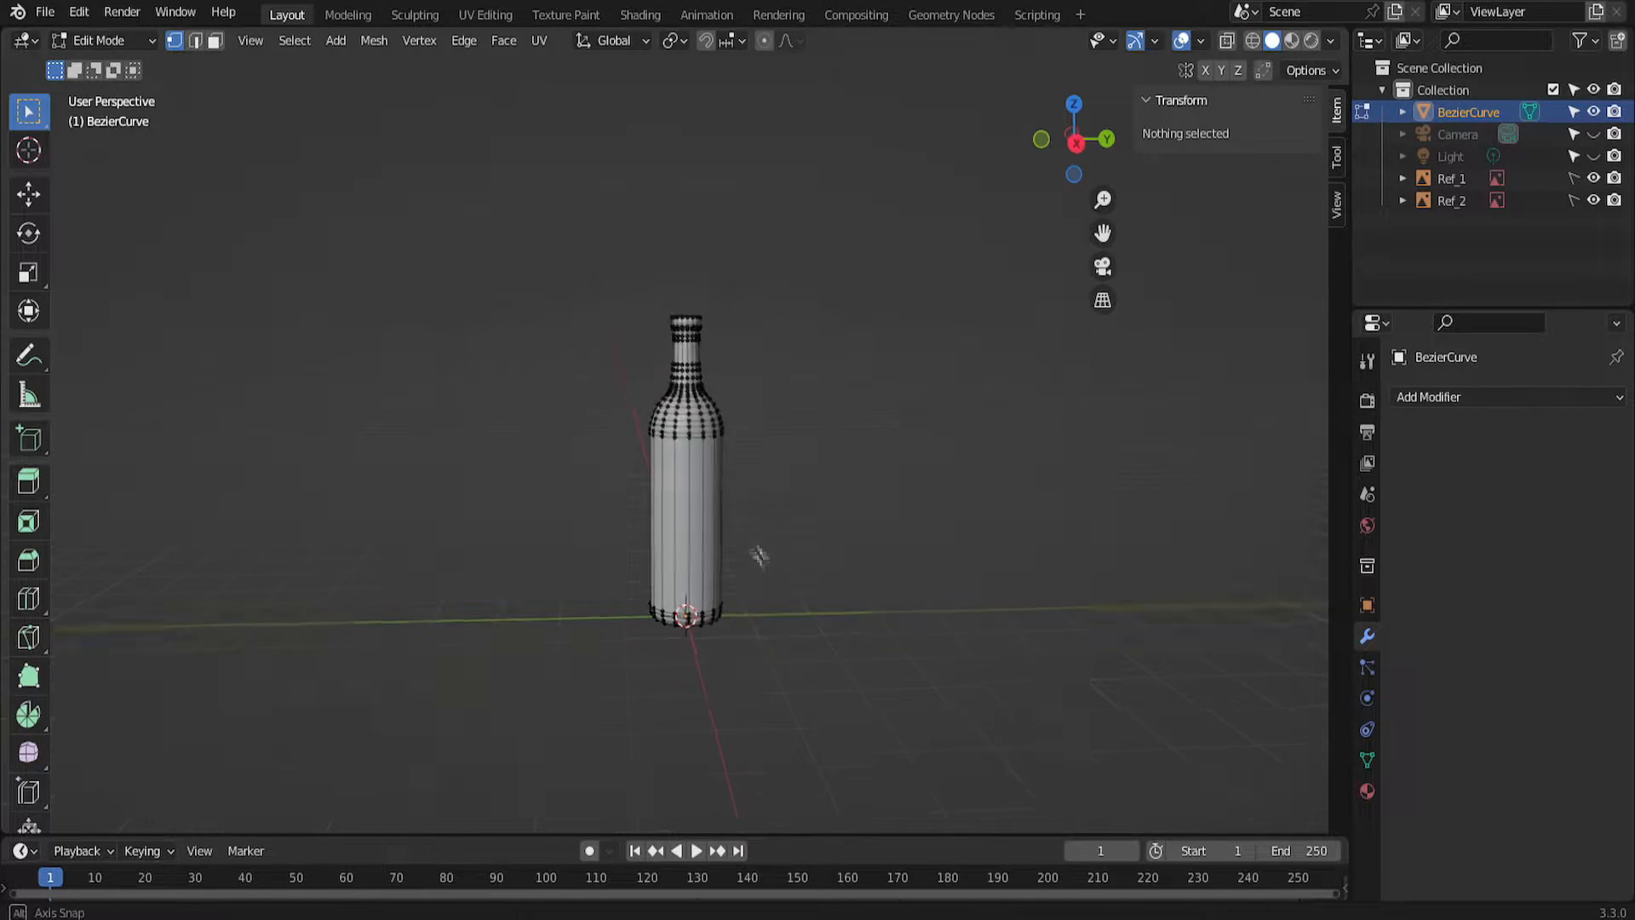
middle_drag(759, 555, 1410, 485)
click(1089, 138)
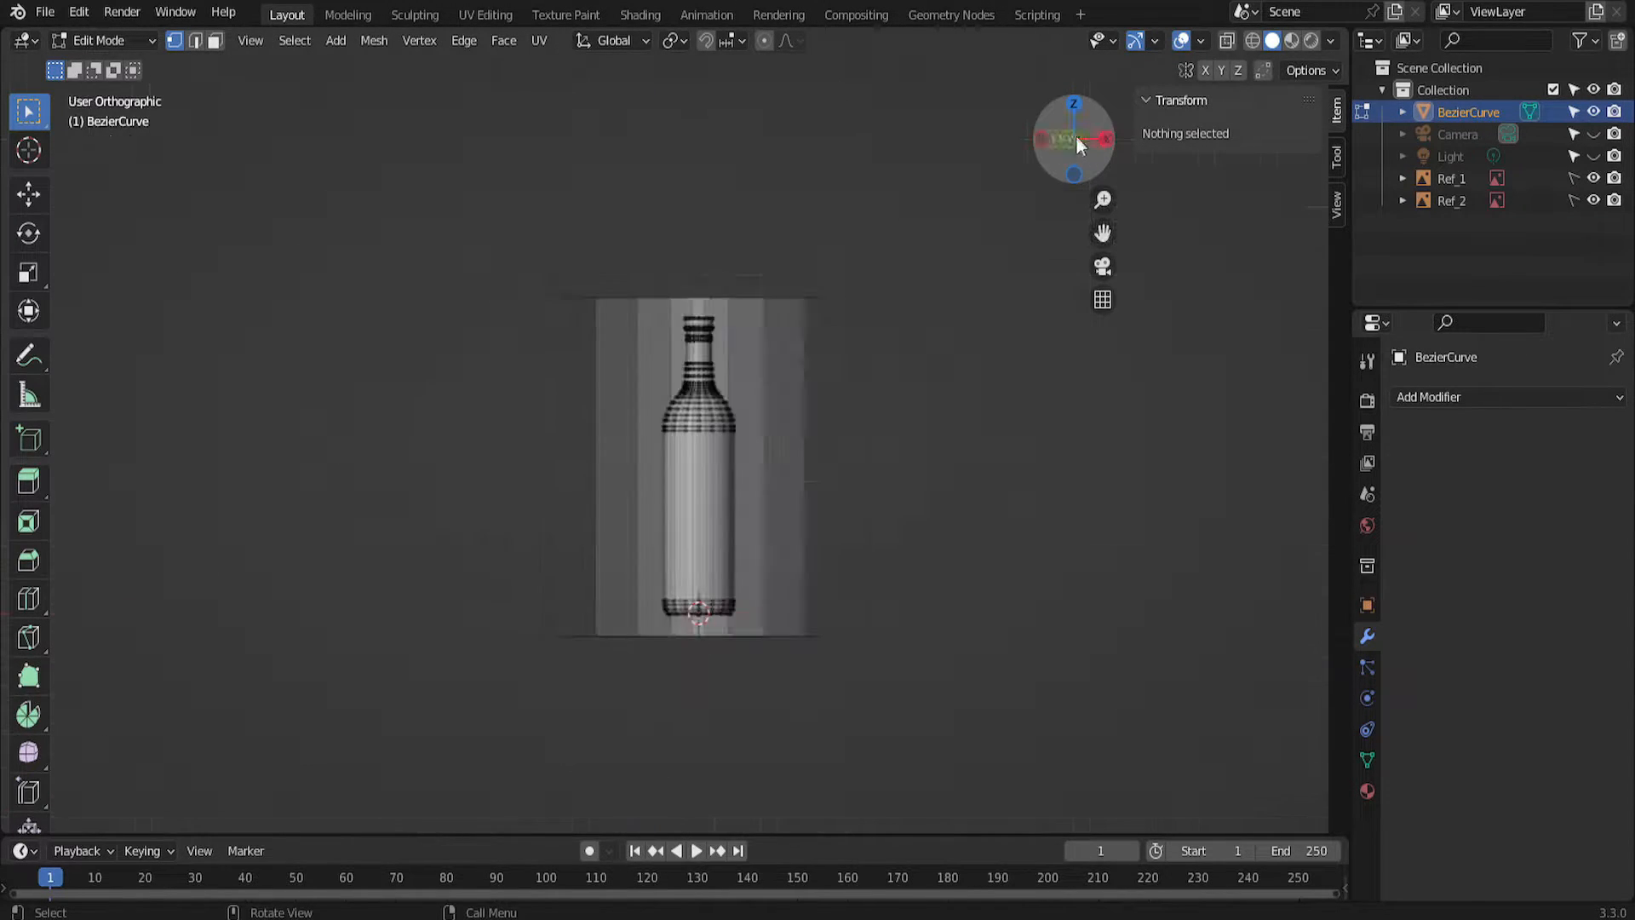
key(z)
click(555, 504)
scroll(682, 485, up, 5)
scroll(682, 584, down, 4)
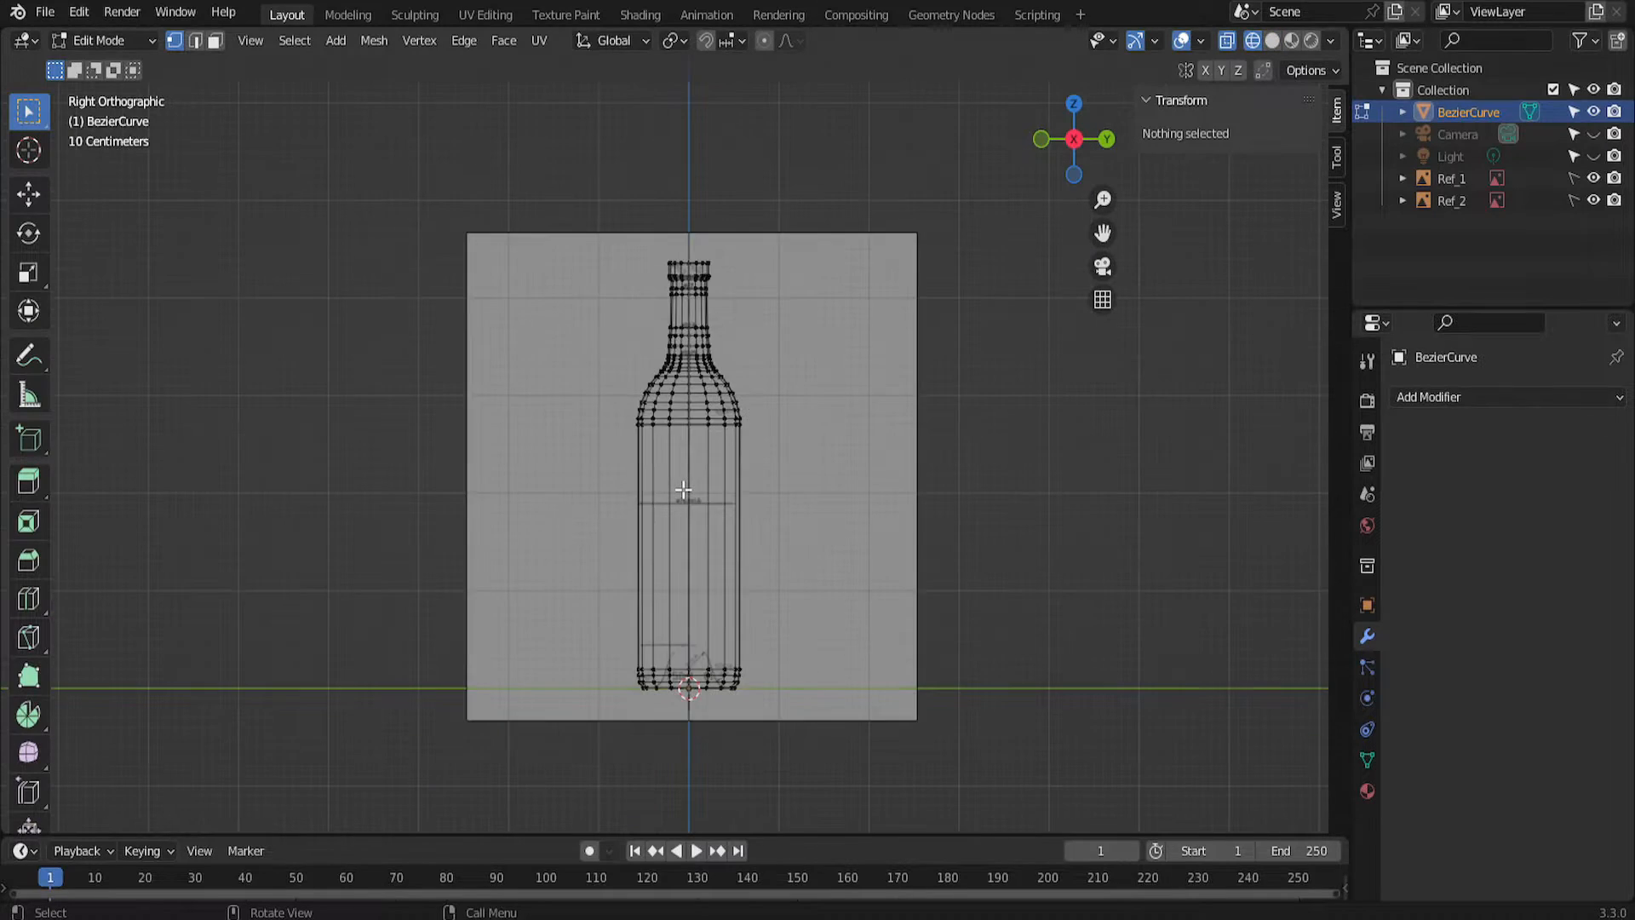
Rename the bottle mesh Botella_Por_Curve and hide it in the viewport.
double_click(1461, 112)
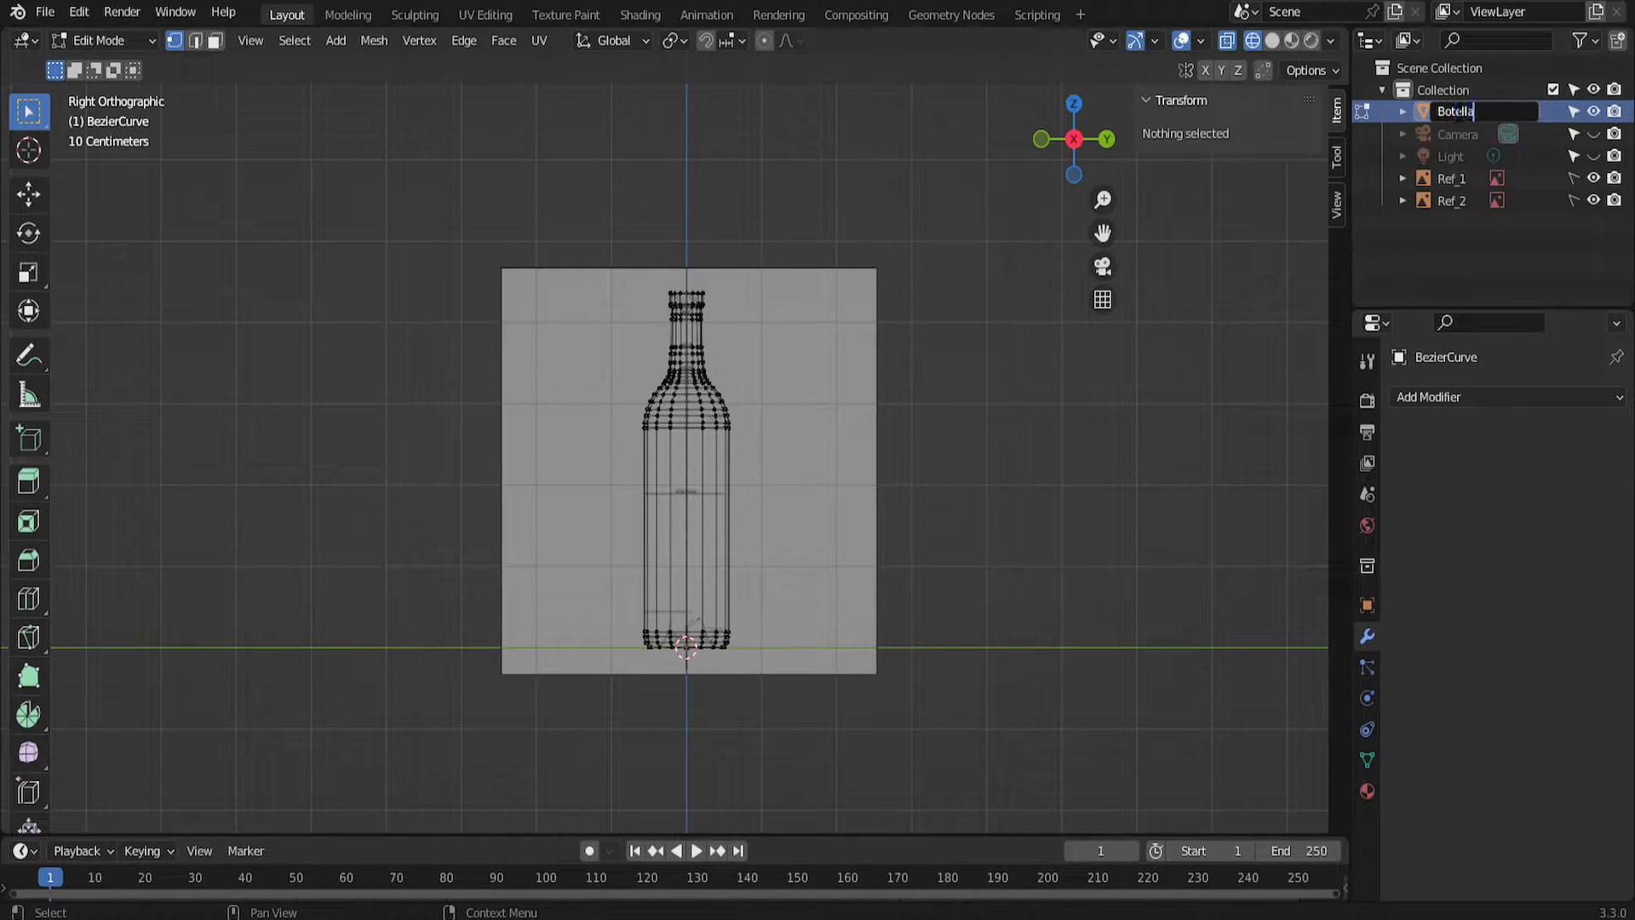
text(Botella_Por_Curve)
key(Return)
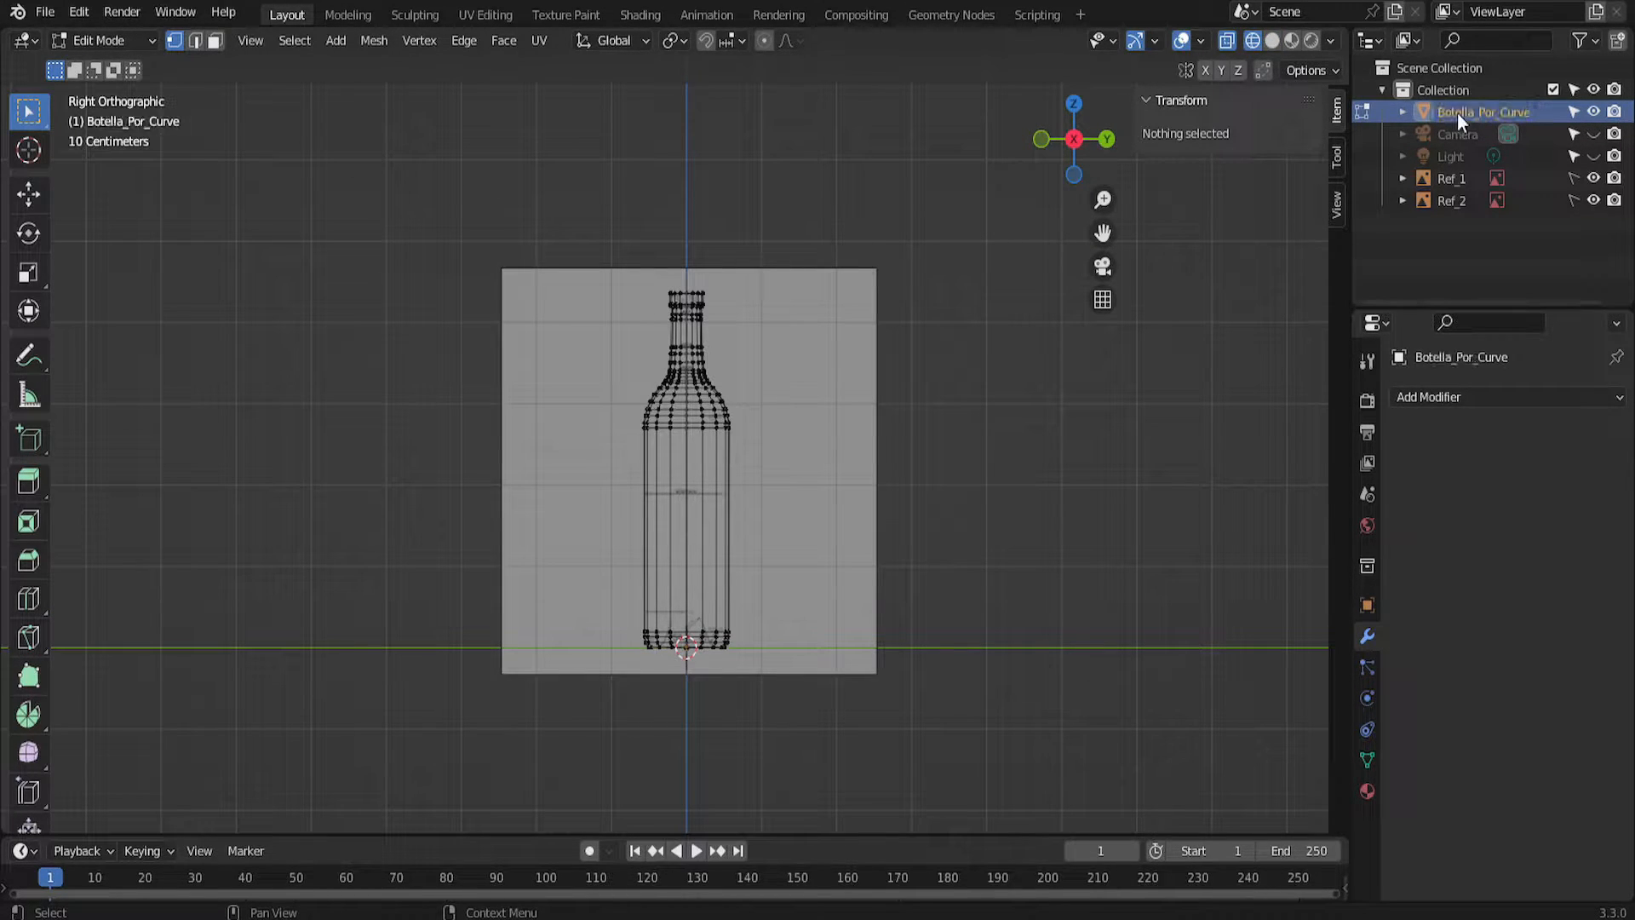
click(1593, 112)
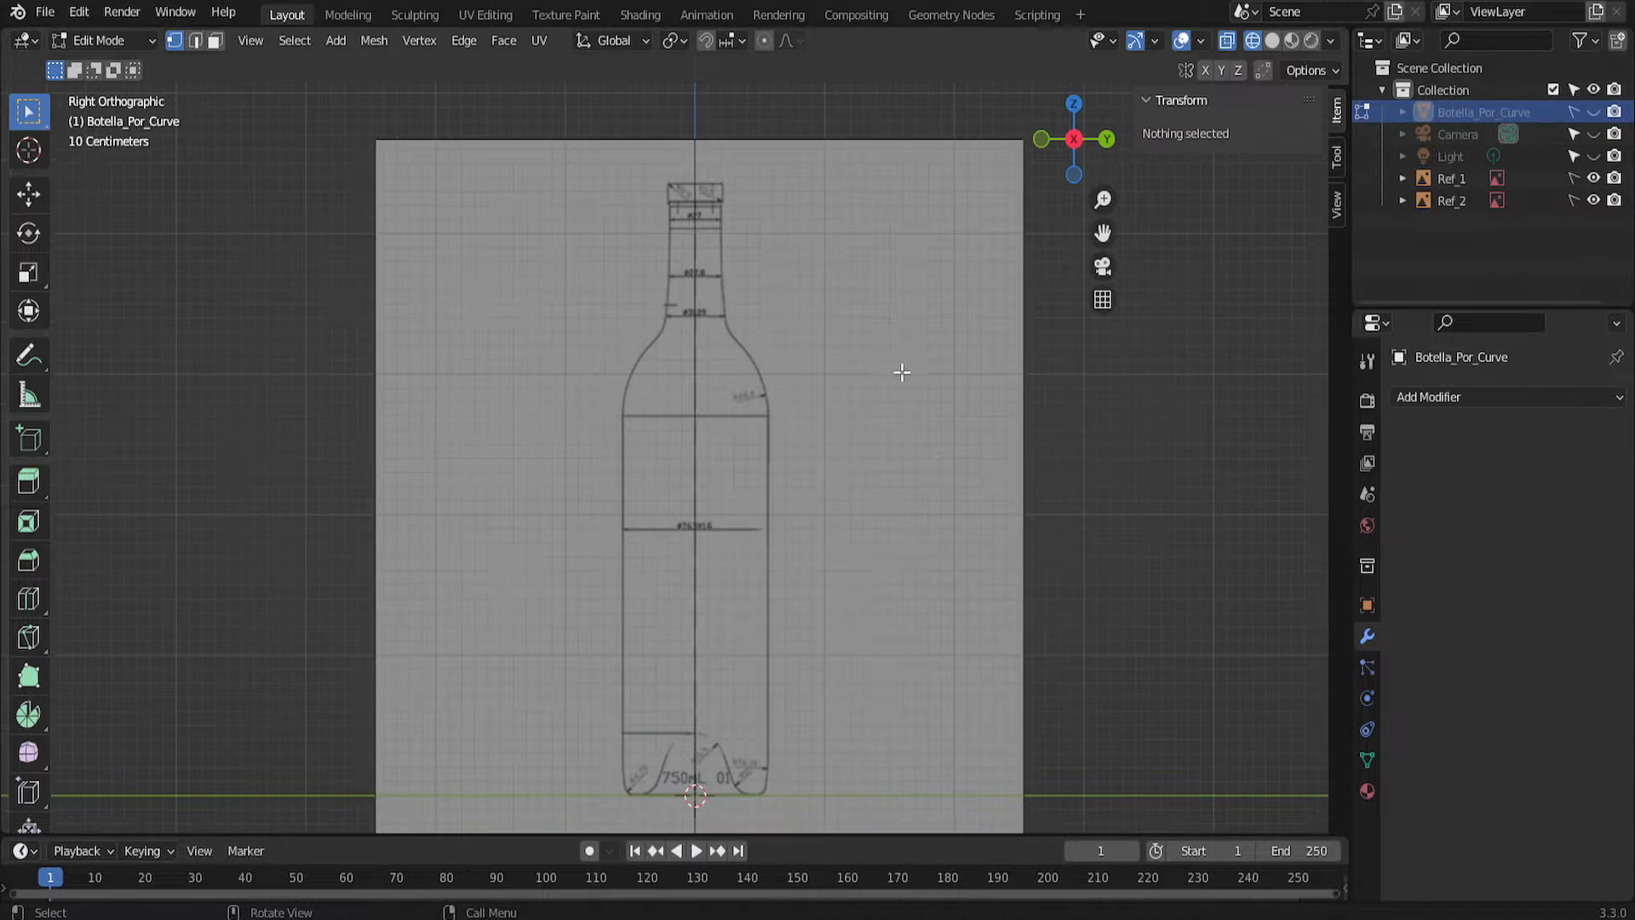
Add a cube in Object Mode and raise it along Z over the body of the reference bottle.
scroll(901, 369, up, 4)
key(Tab)
key(shift+a)
click(840, 453)
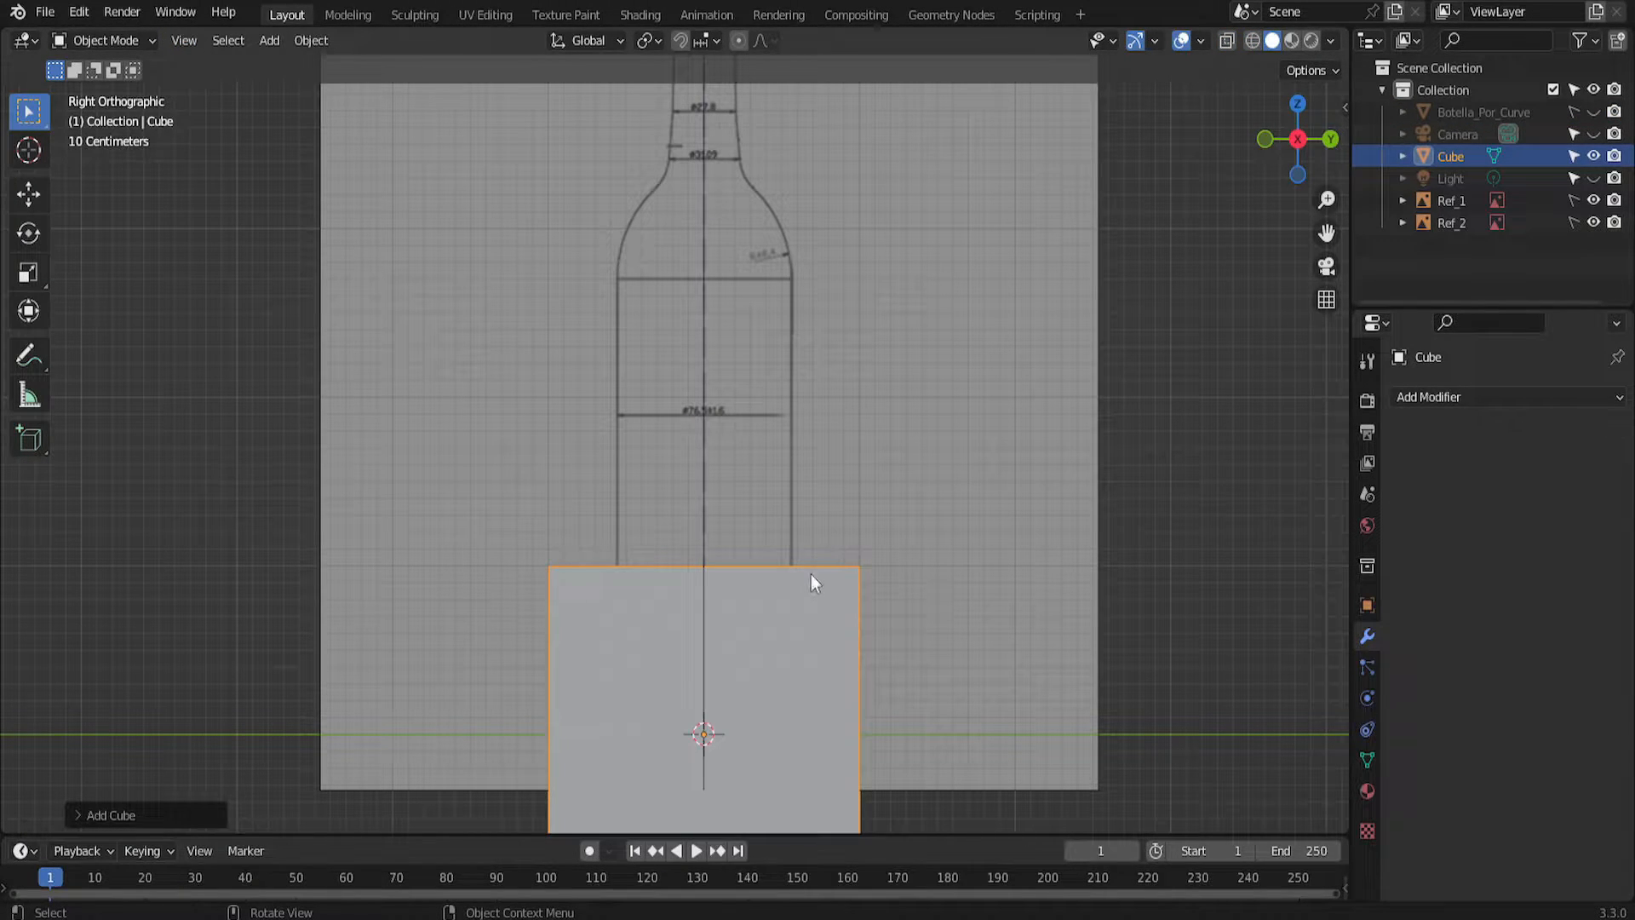
key(g)
key(z)
click(811, 371)
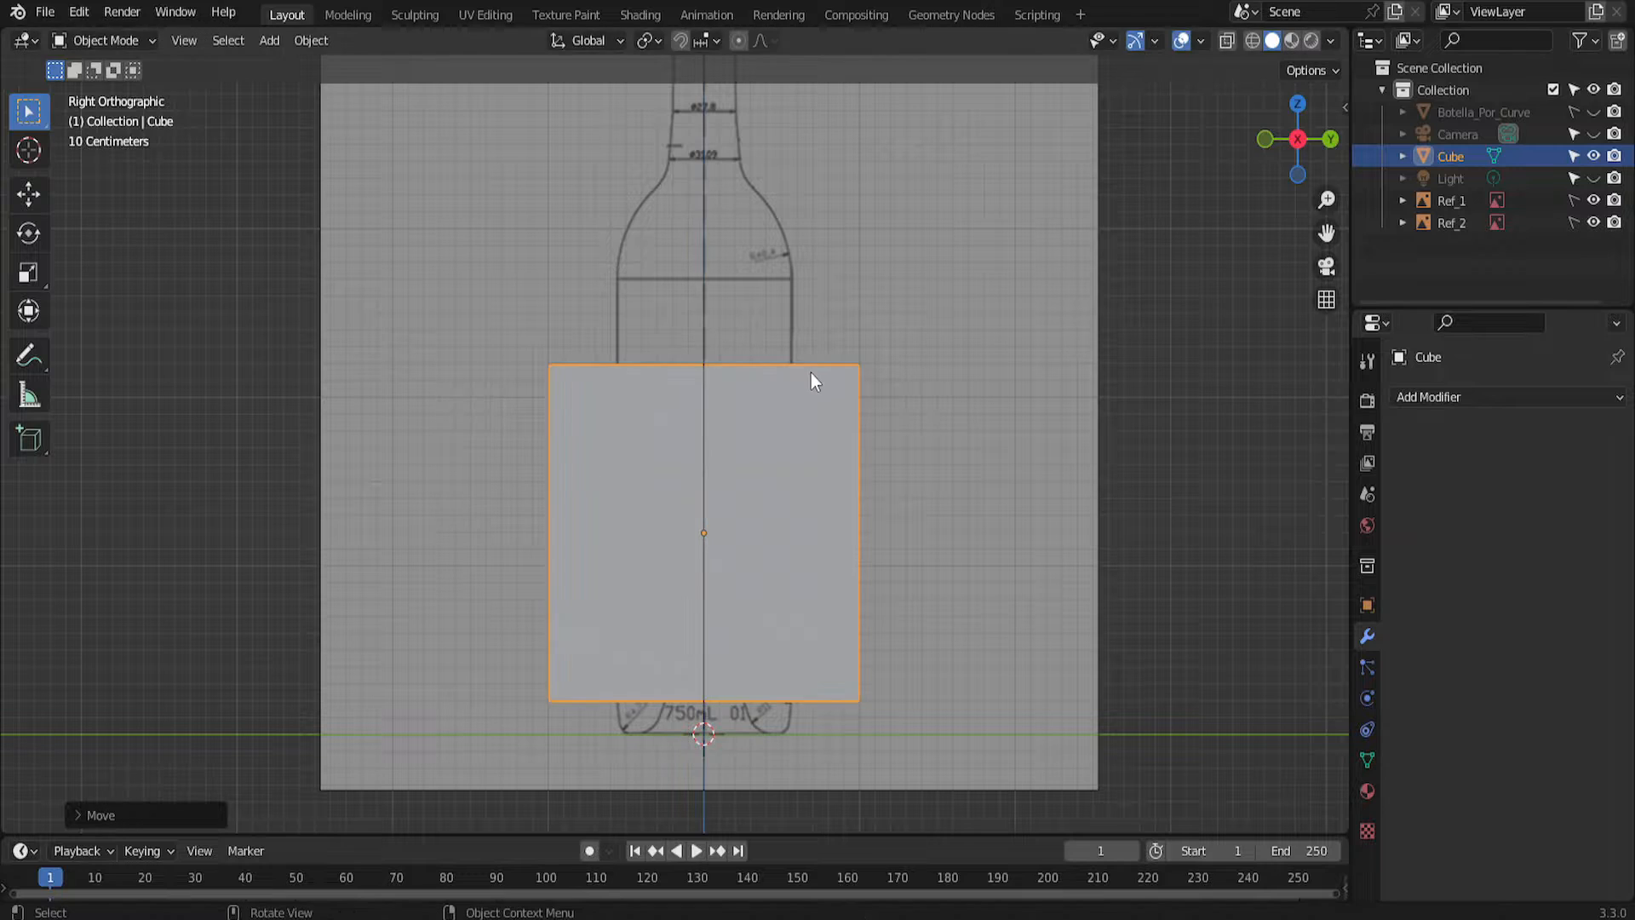
Show the cube in wireframe and scale all its vertices along Y by about 0.57 to match the bottle's width.
key(z)
click(629, 374)
key(Tab)
click(548, 365)
ctrl+shift+click(860, 700)
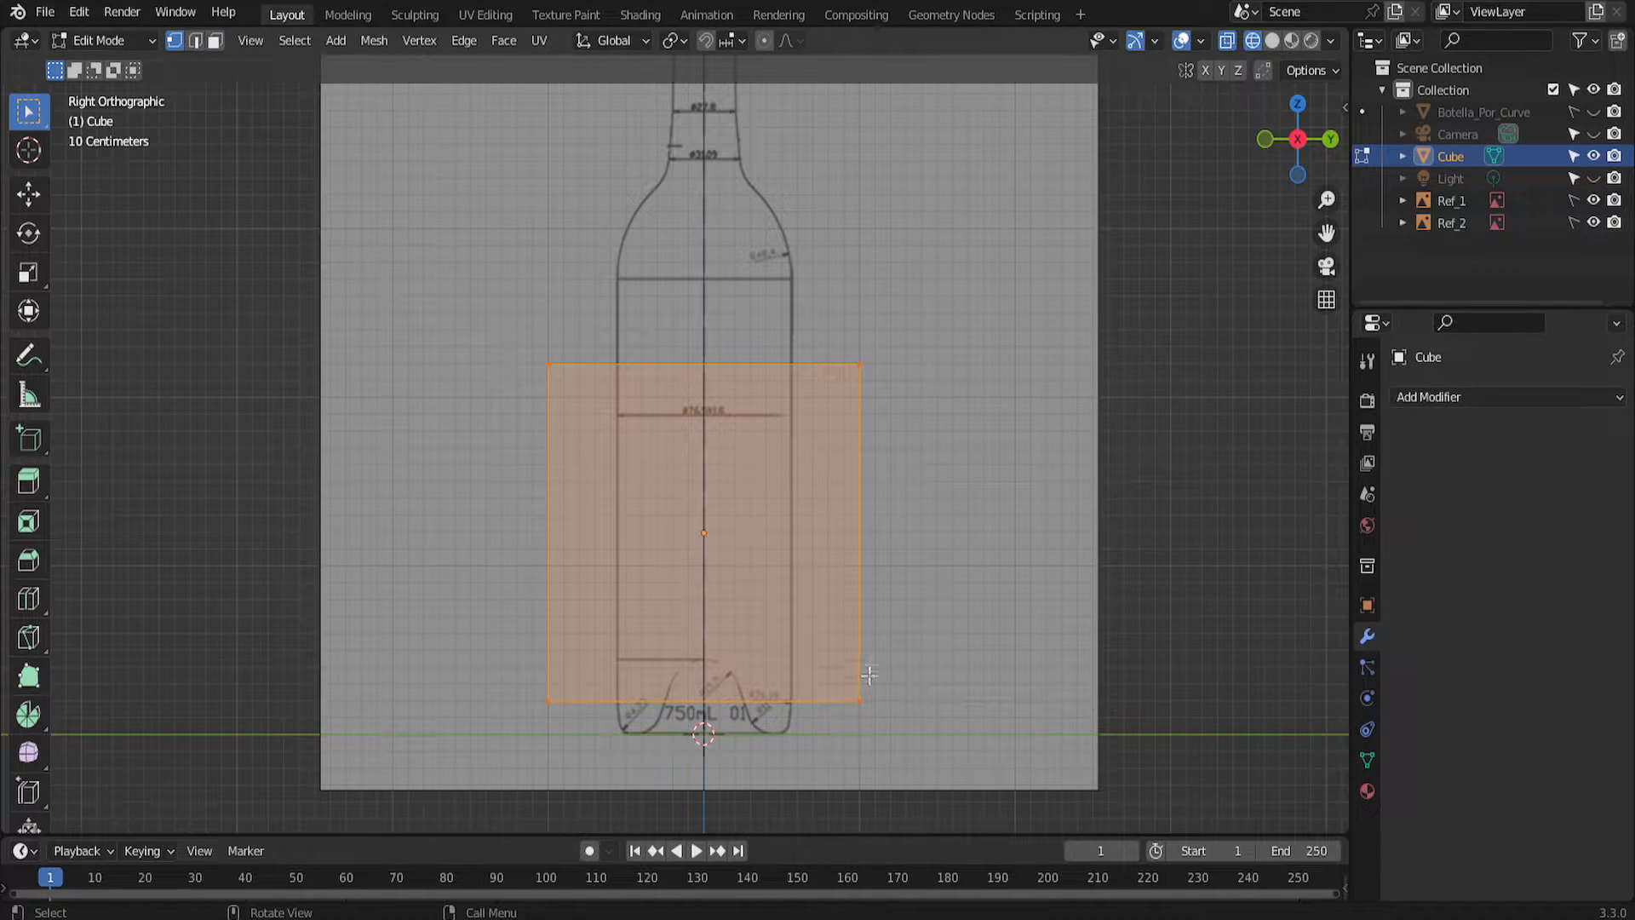
key(s)
key(y)
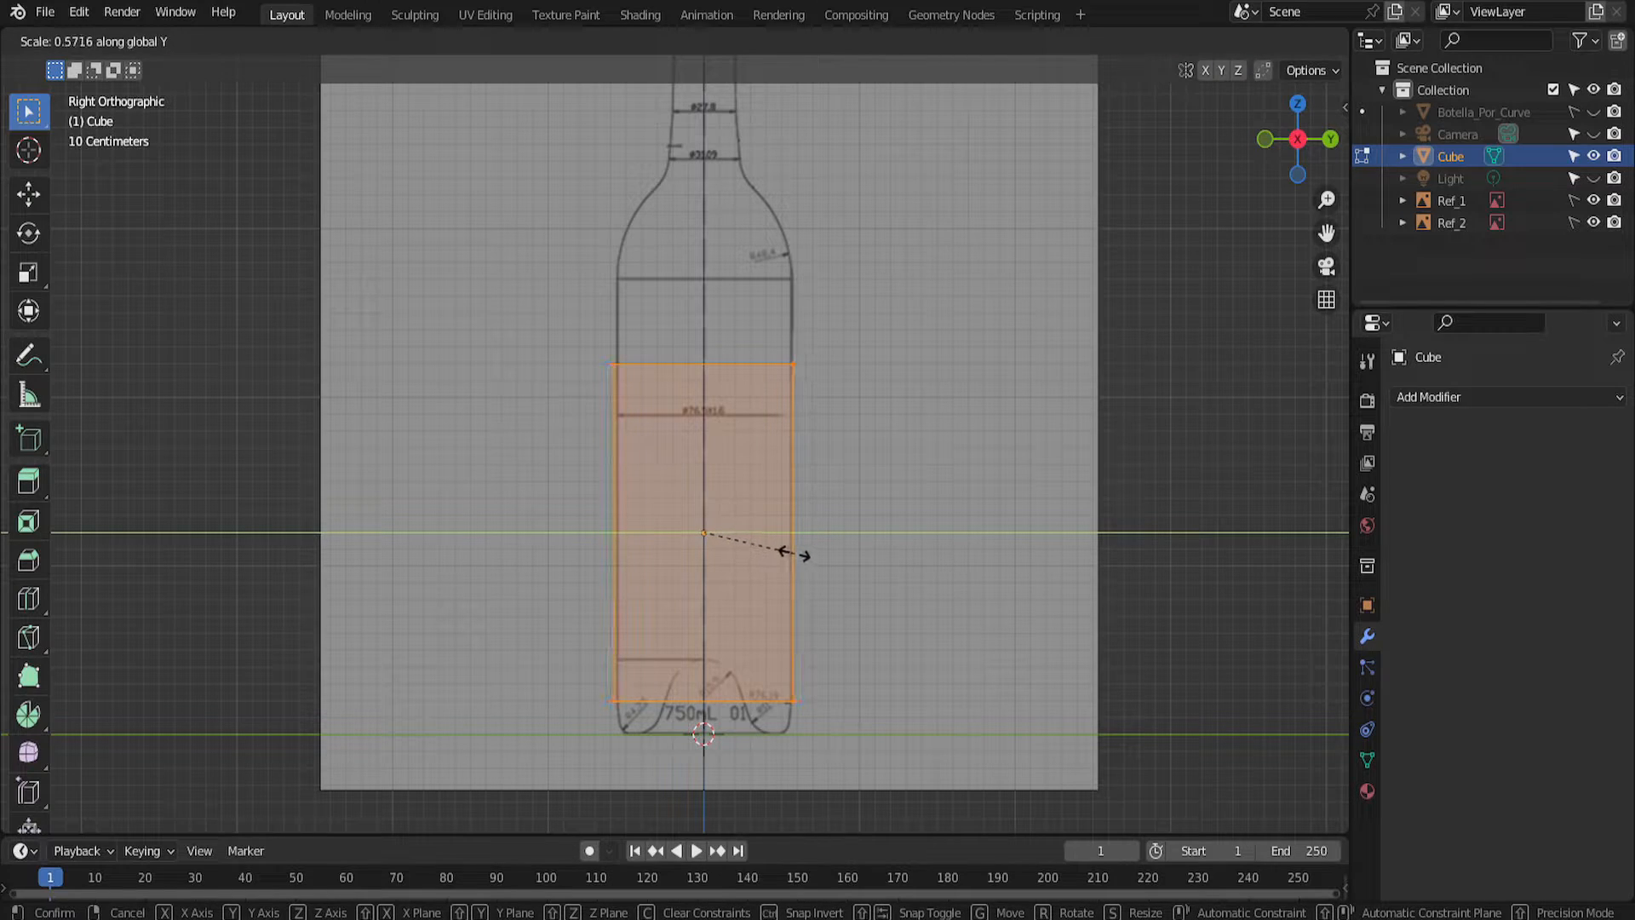
click(793, 553)
Scale all the cube's vertices along X by about 0.57 to match the bottle's width in the back view.
click(1330, 138)
click(461, 366)
ctrl+shift+click(777, 702)
key(s)
key(x)
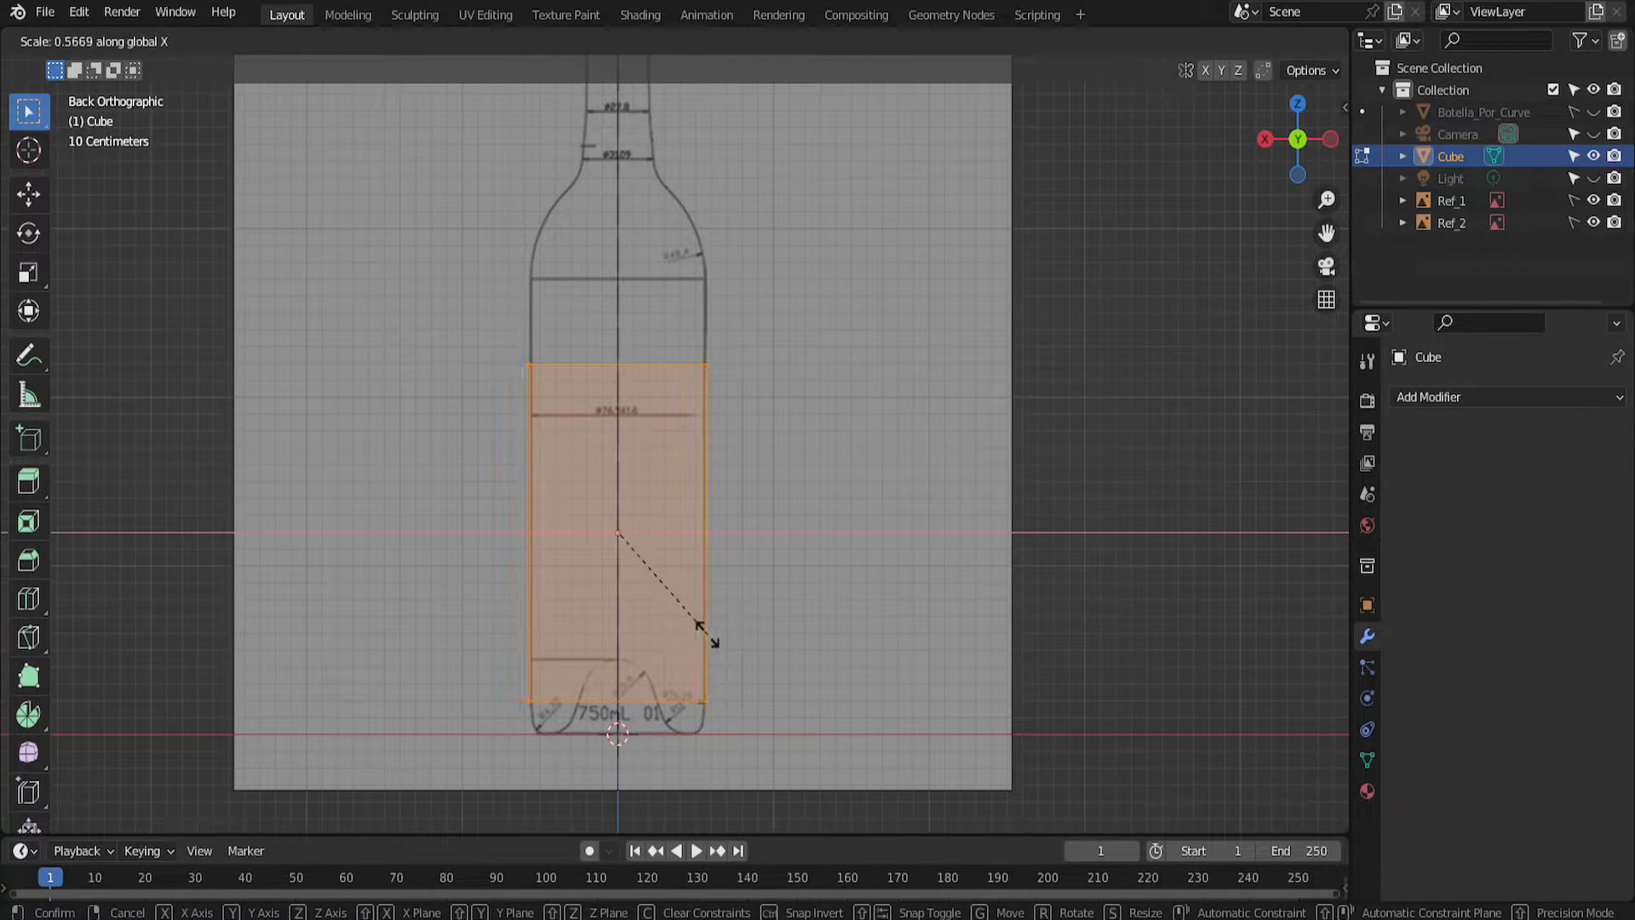
click(706, 636)
Raise the cube's upper vertices along Z to the base of the reference bottle's shoulder.
click(1295, 102)
click(1330, 139)
drag(602, 340, 777, 388)
click(1330, 139)
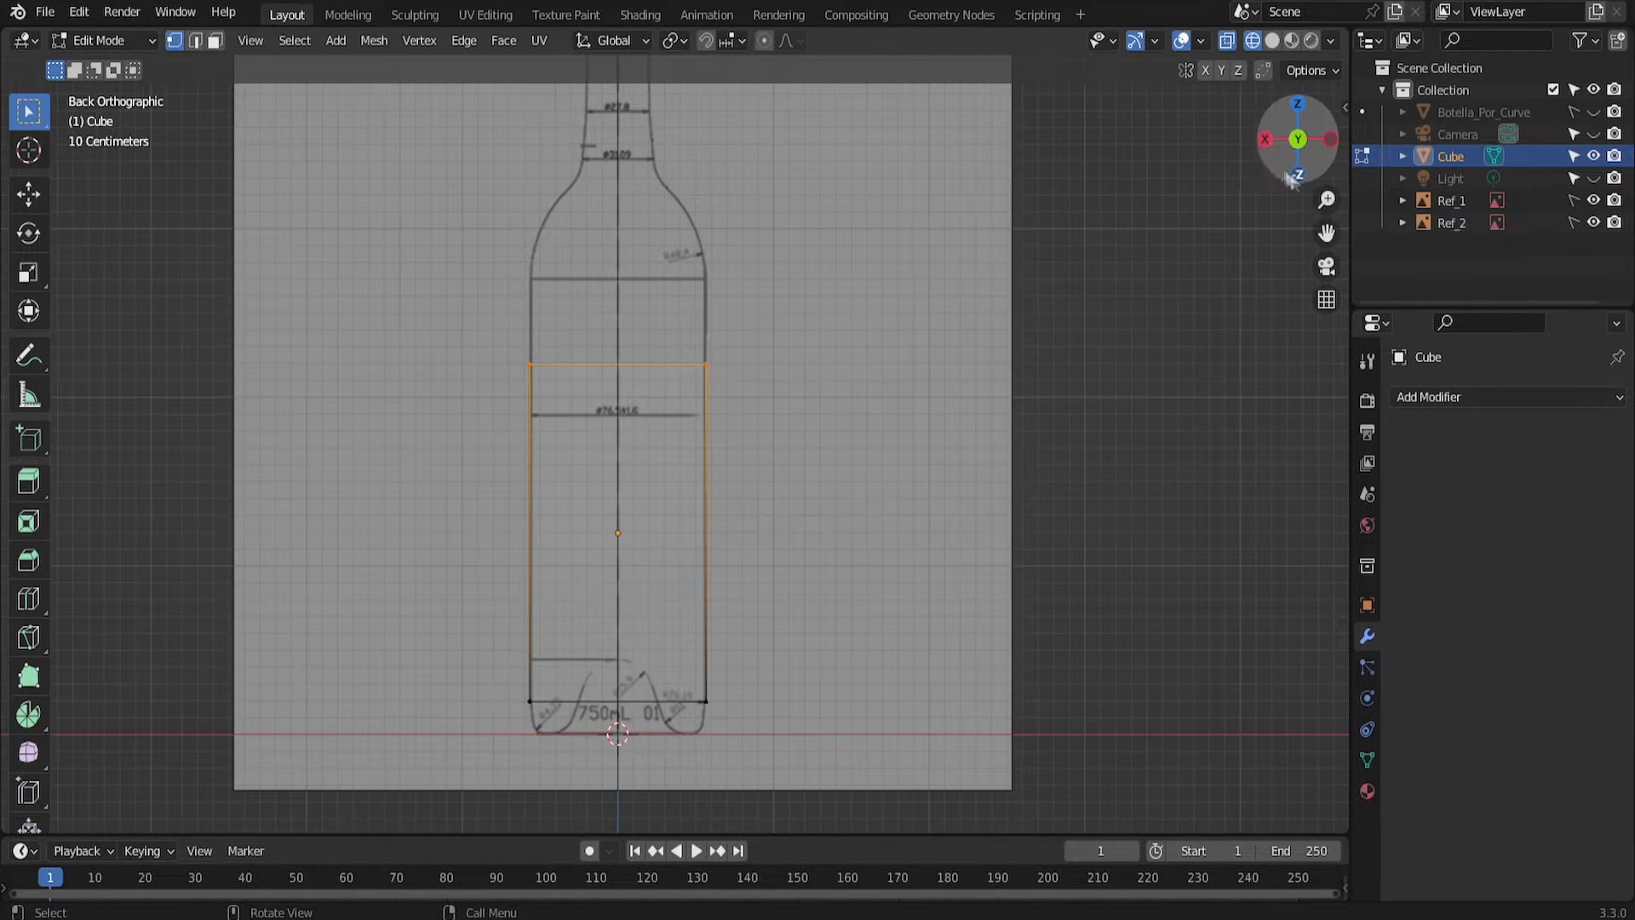
click(1264, 139)
key(g)
key(z)
click(843, 336)
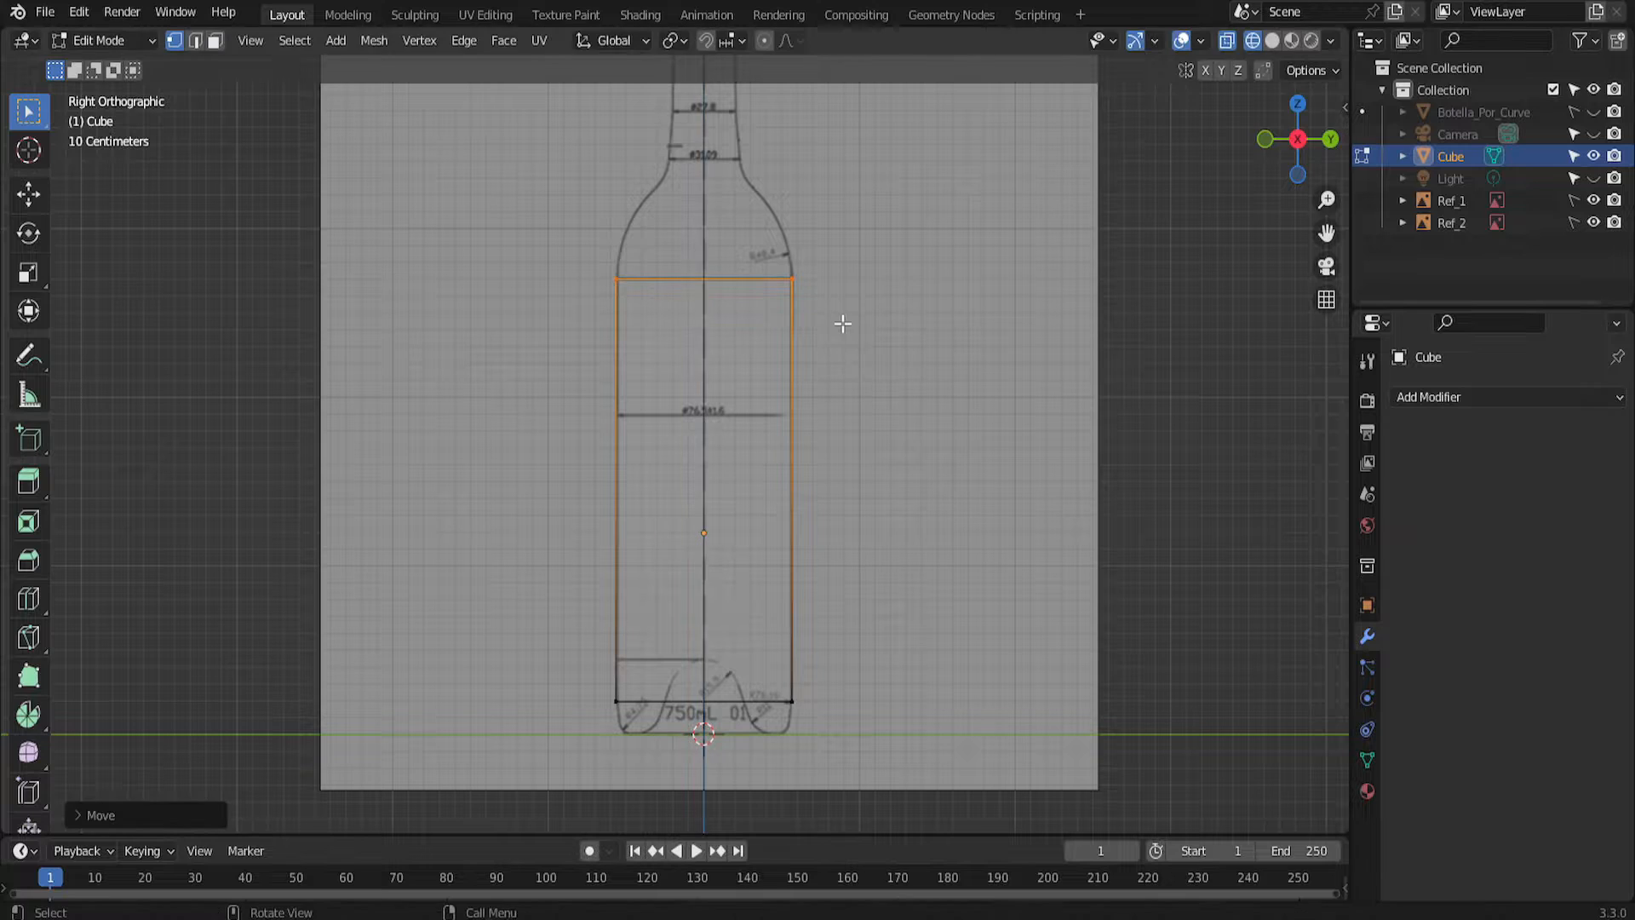
Show the cube in solid shading from above and add a centred loop cut running along X.
click(1297, 103)
key(z)
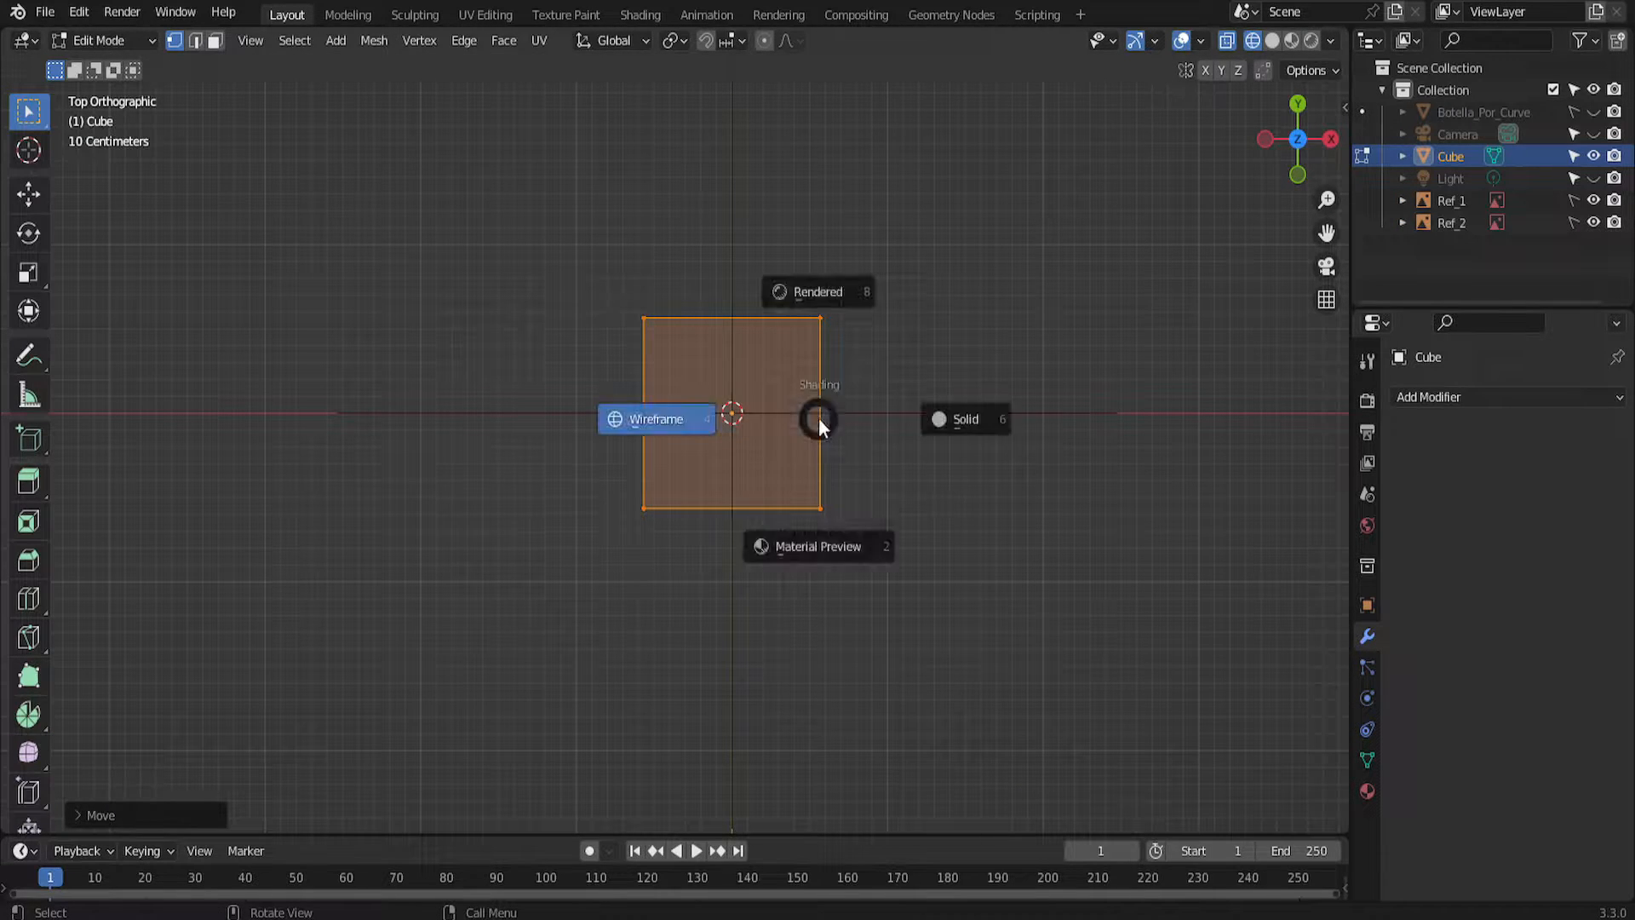
click(935, 411)
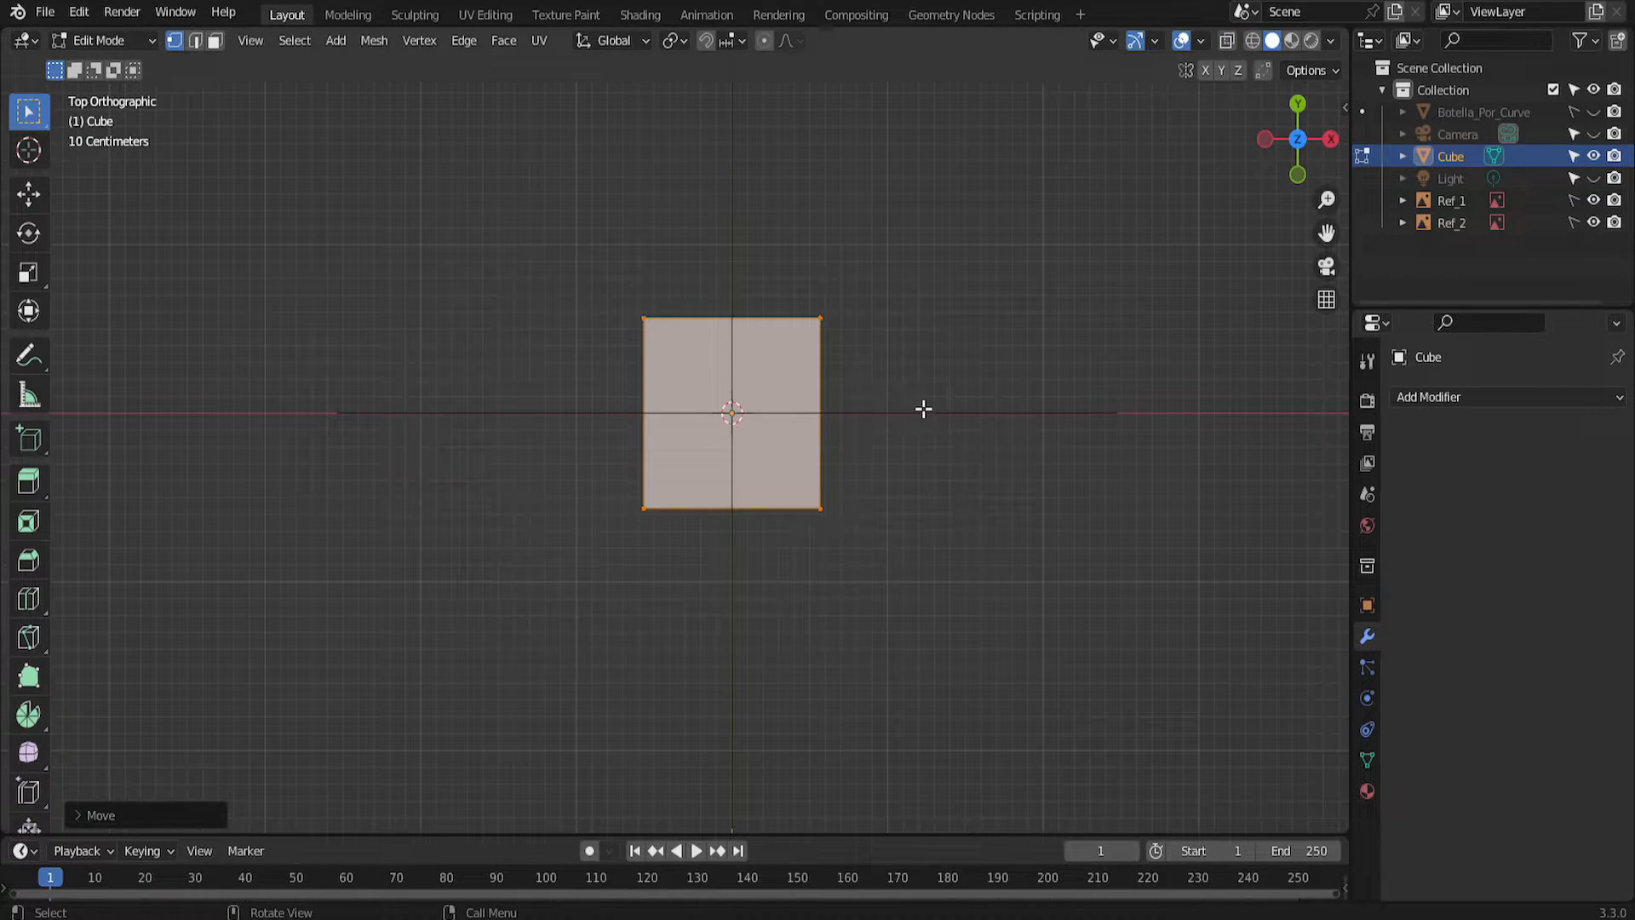
key(ctrl+b)
key(Escape)
key(ctrl+r)
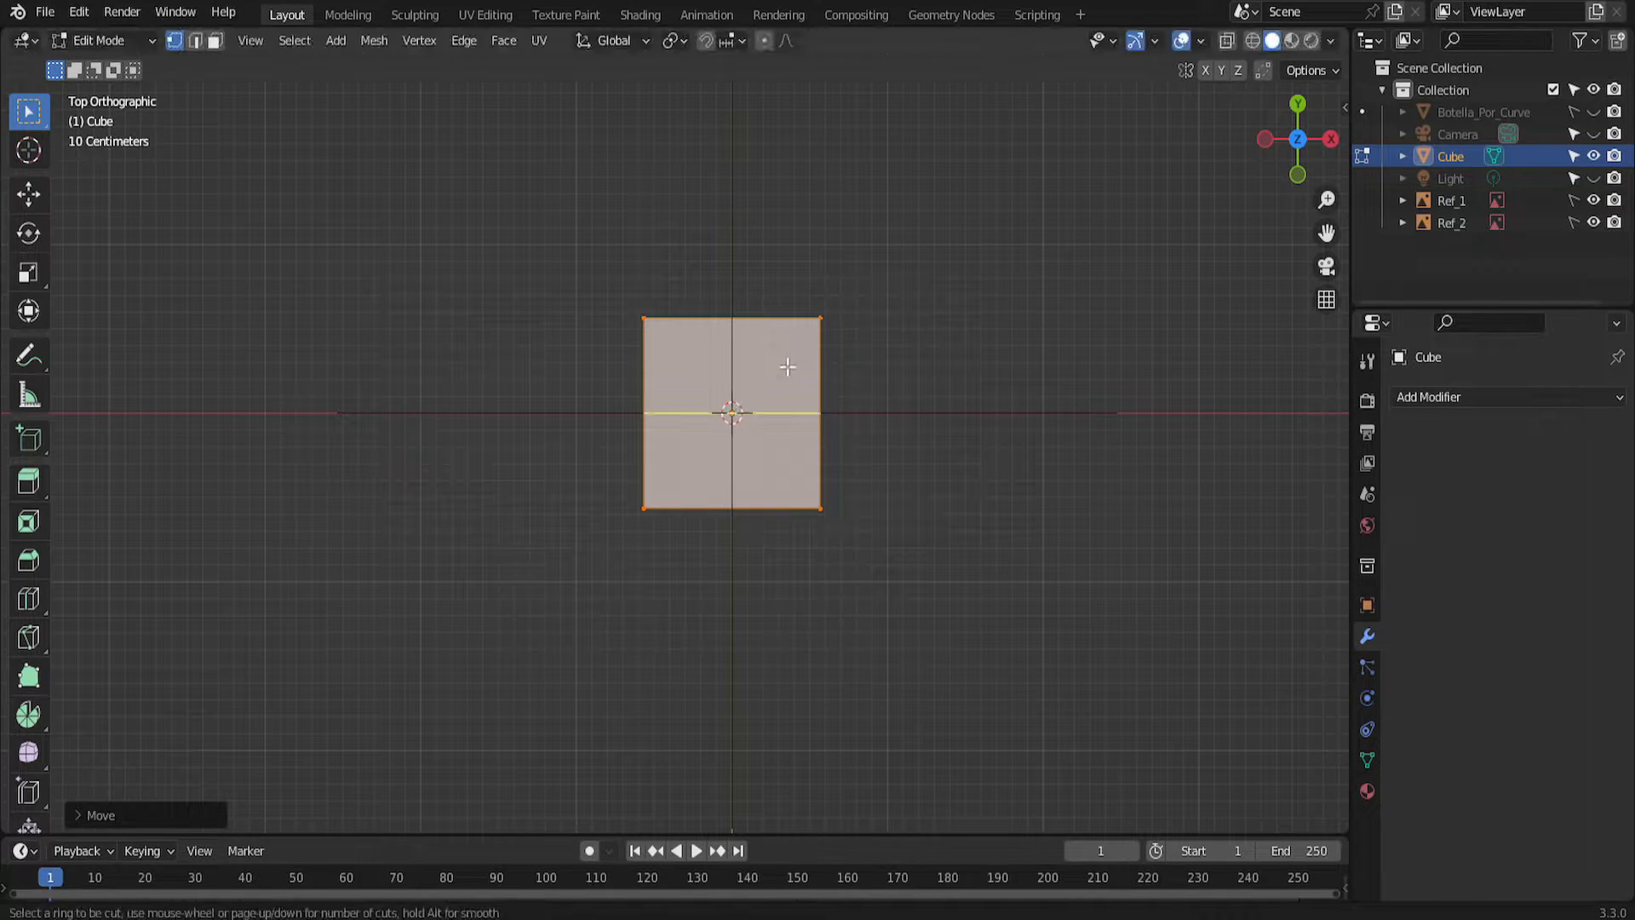
click(788, 373)
right_click(731, 475)
click(732, 476)
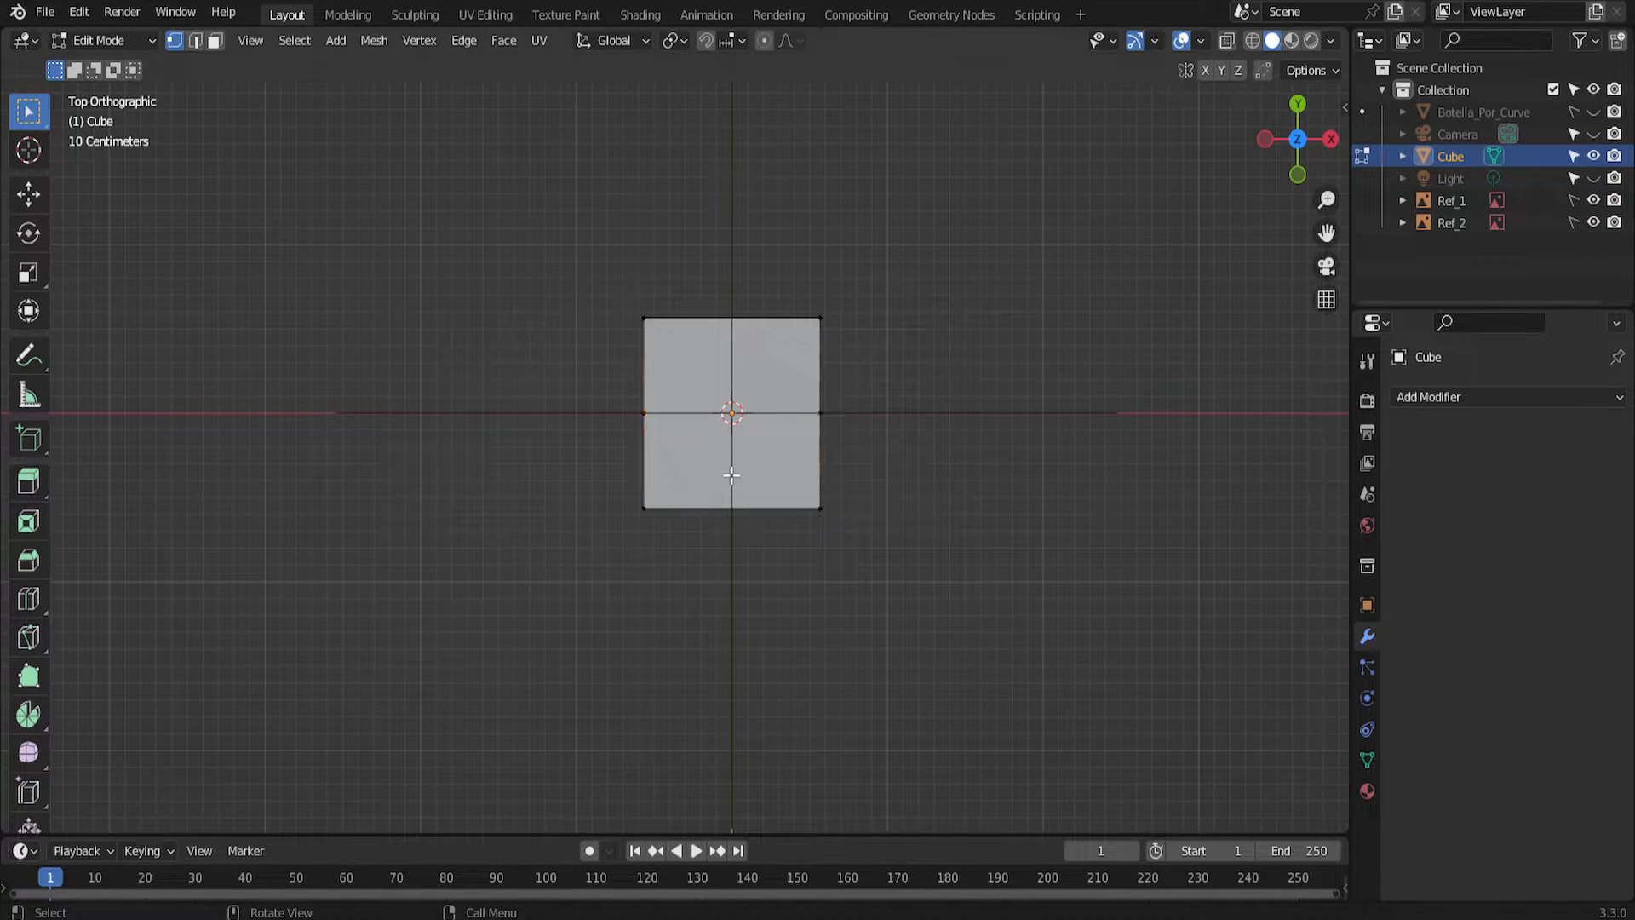
Add a second centred loop cut perpendicular to the first, dividing the cube's top face into quarters.
middle_drag(661, 287, 900, 296)
key(ctrl+r)
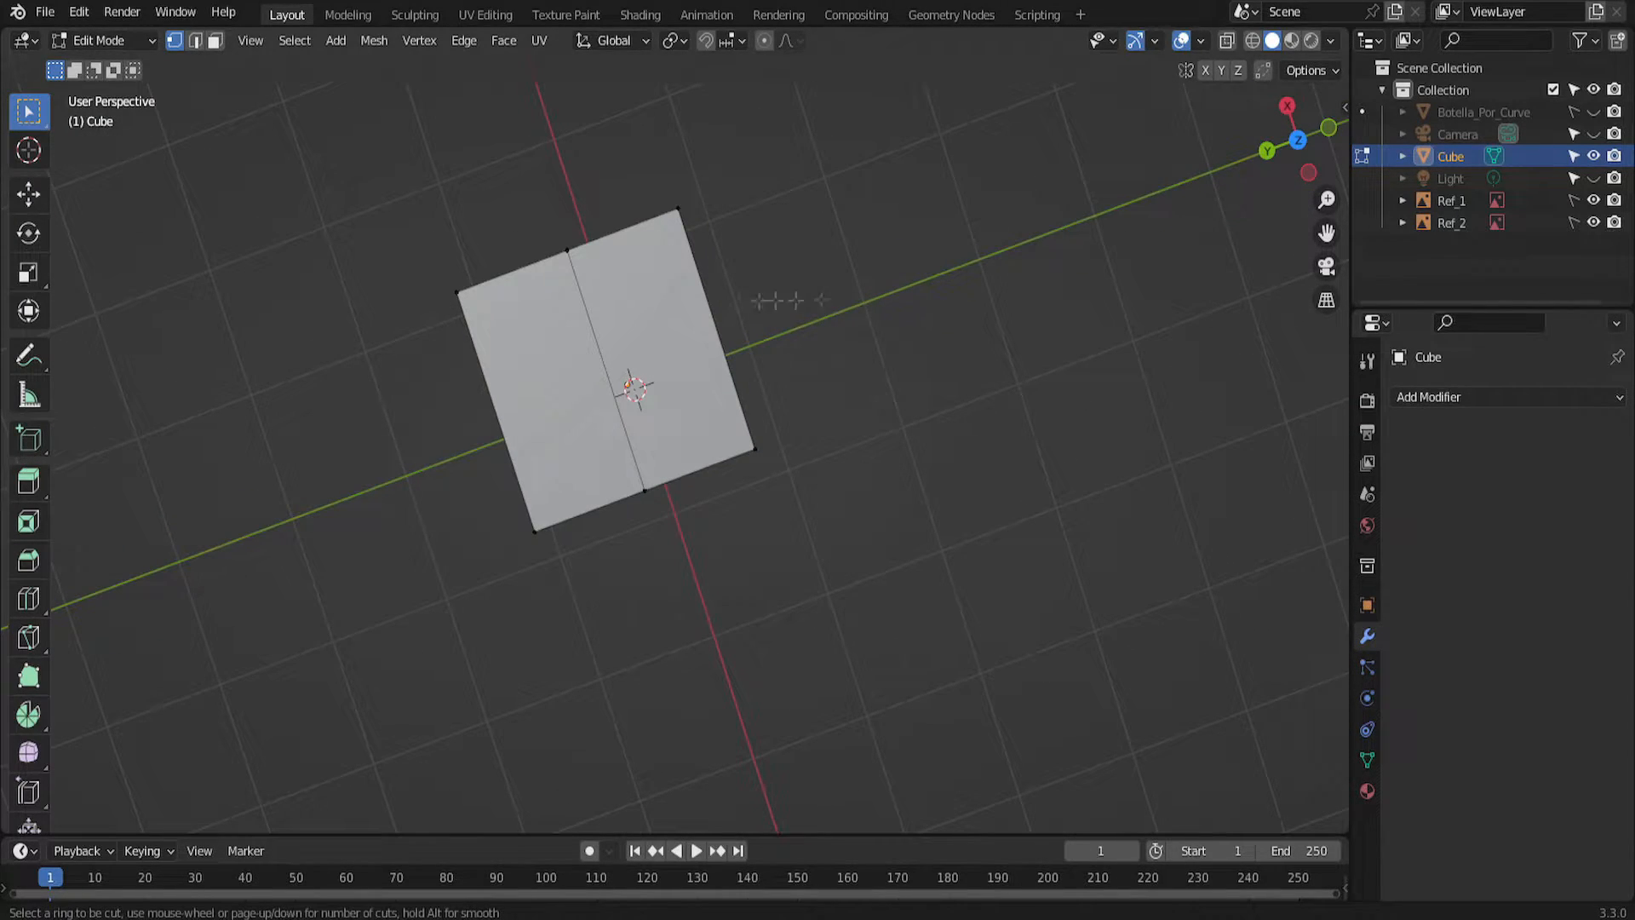
click(718, 326)
right_click(703, 304)
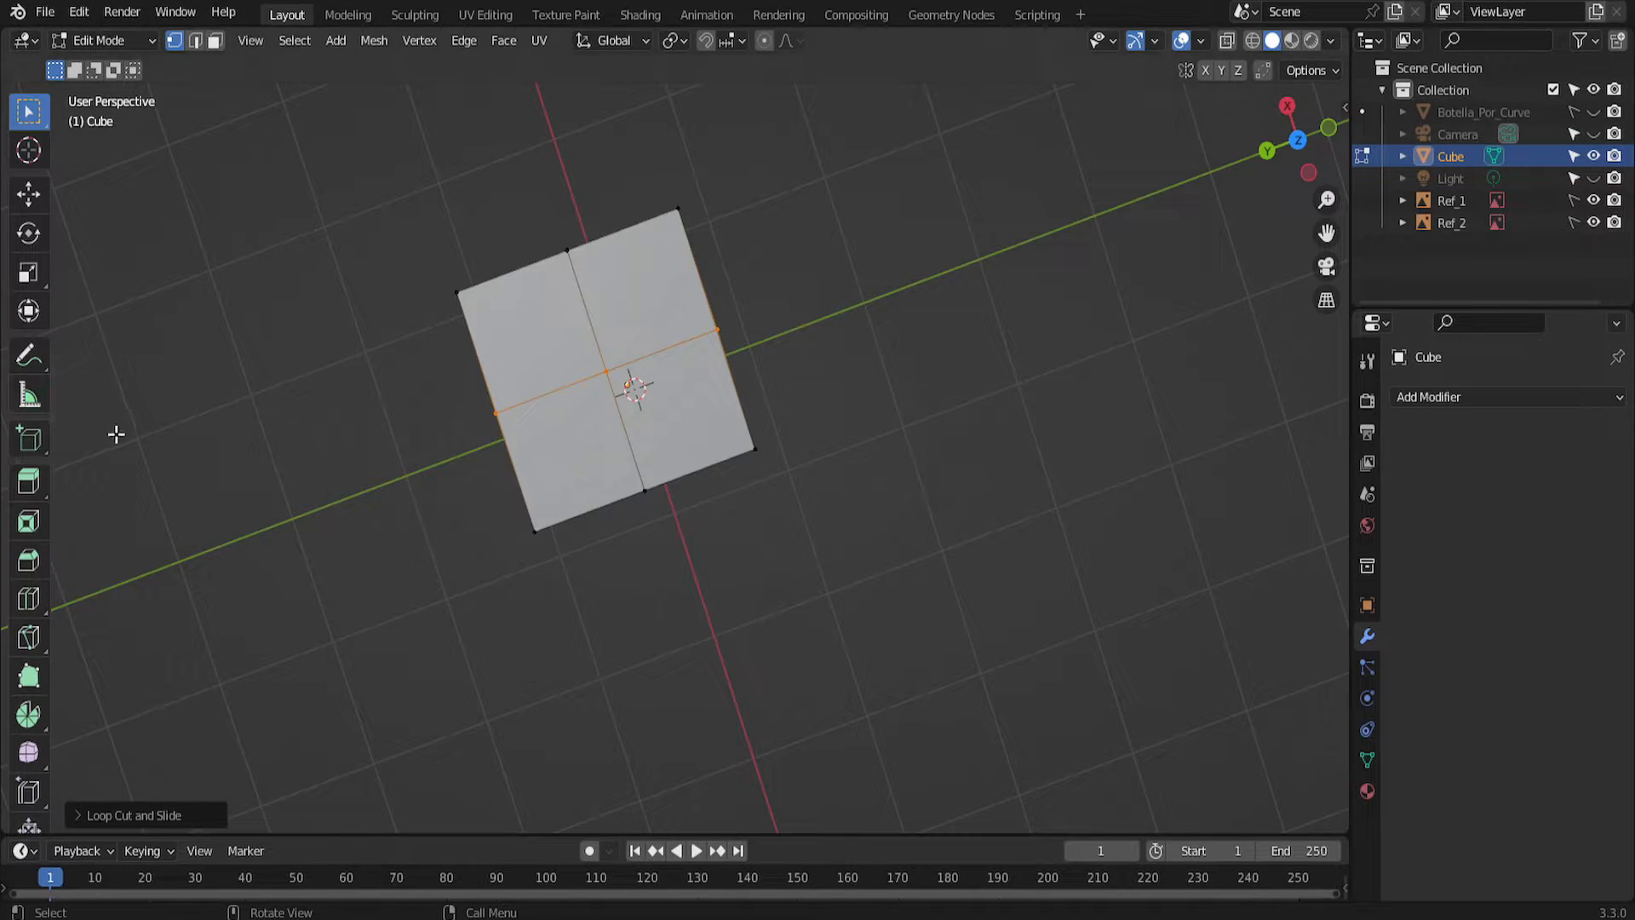
Select the cube's corner vertices in the top wireframe view and scale them inward along X, and along Y by about 0.66.
drag(1267, 150, 1300, 141)
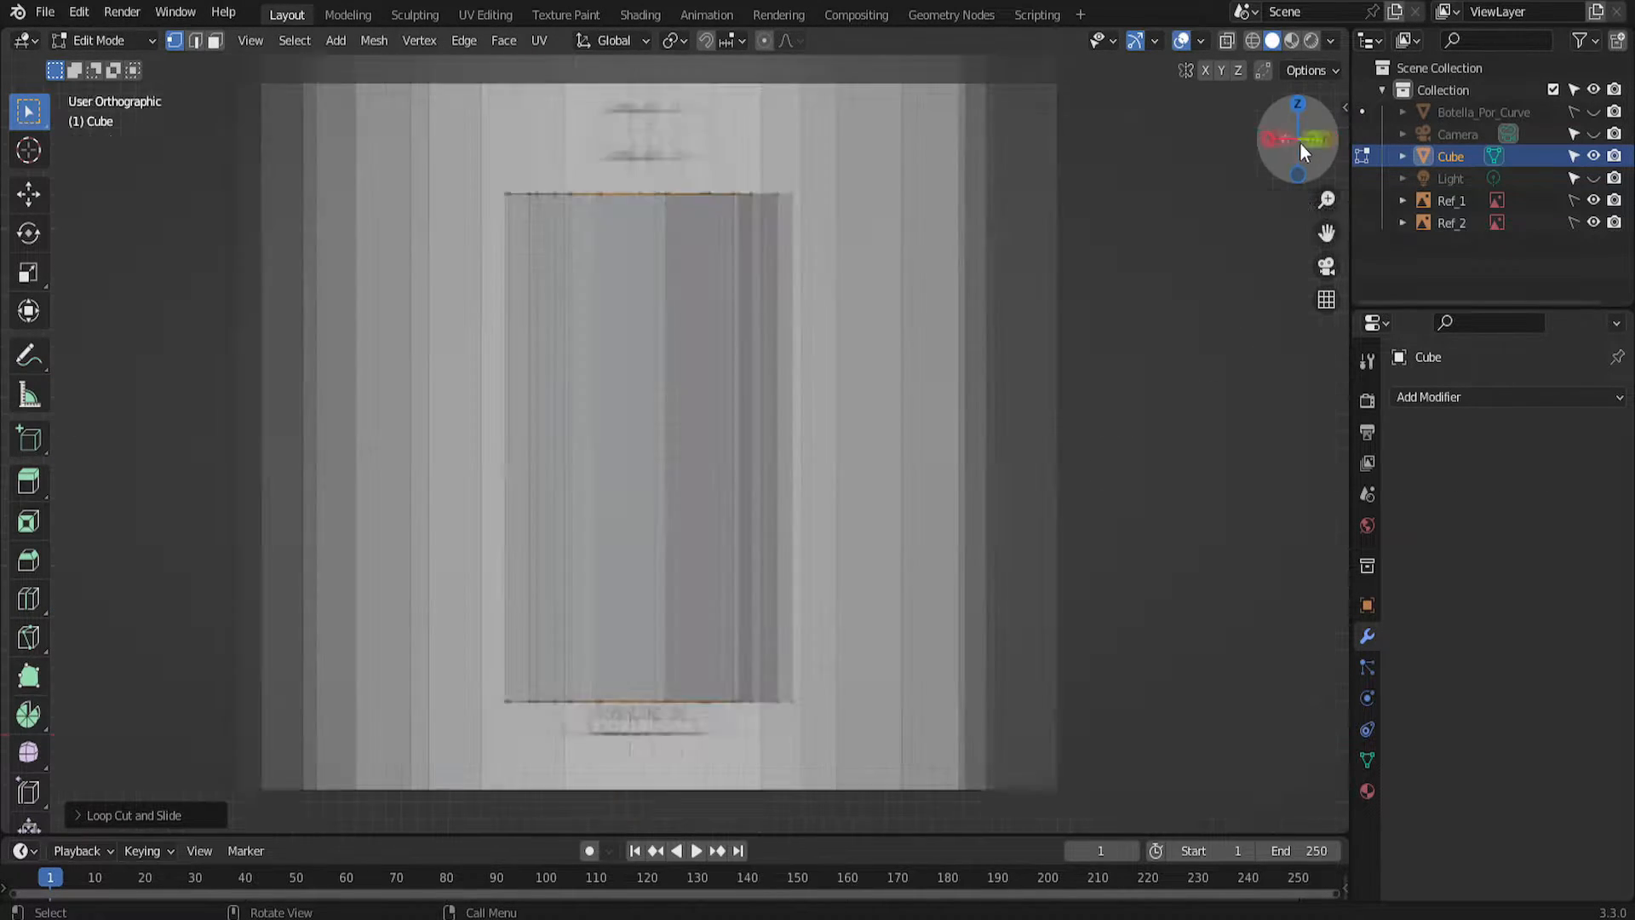
click(1296, 140)
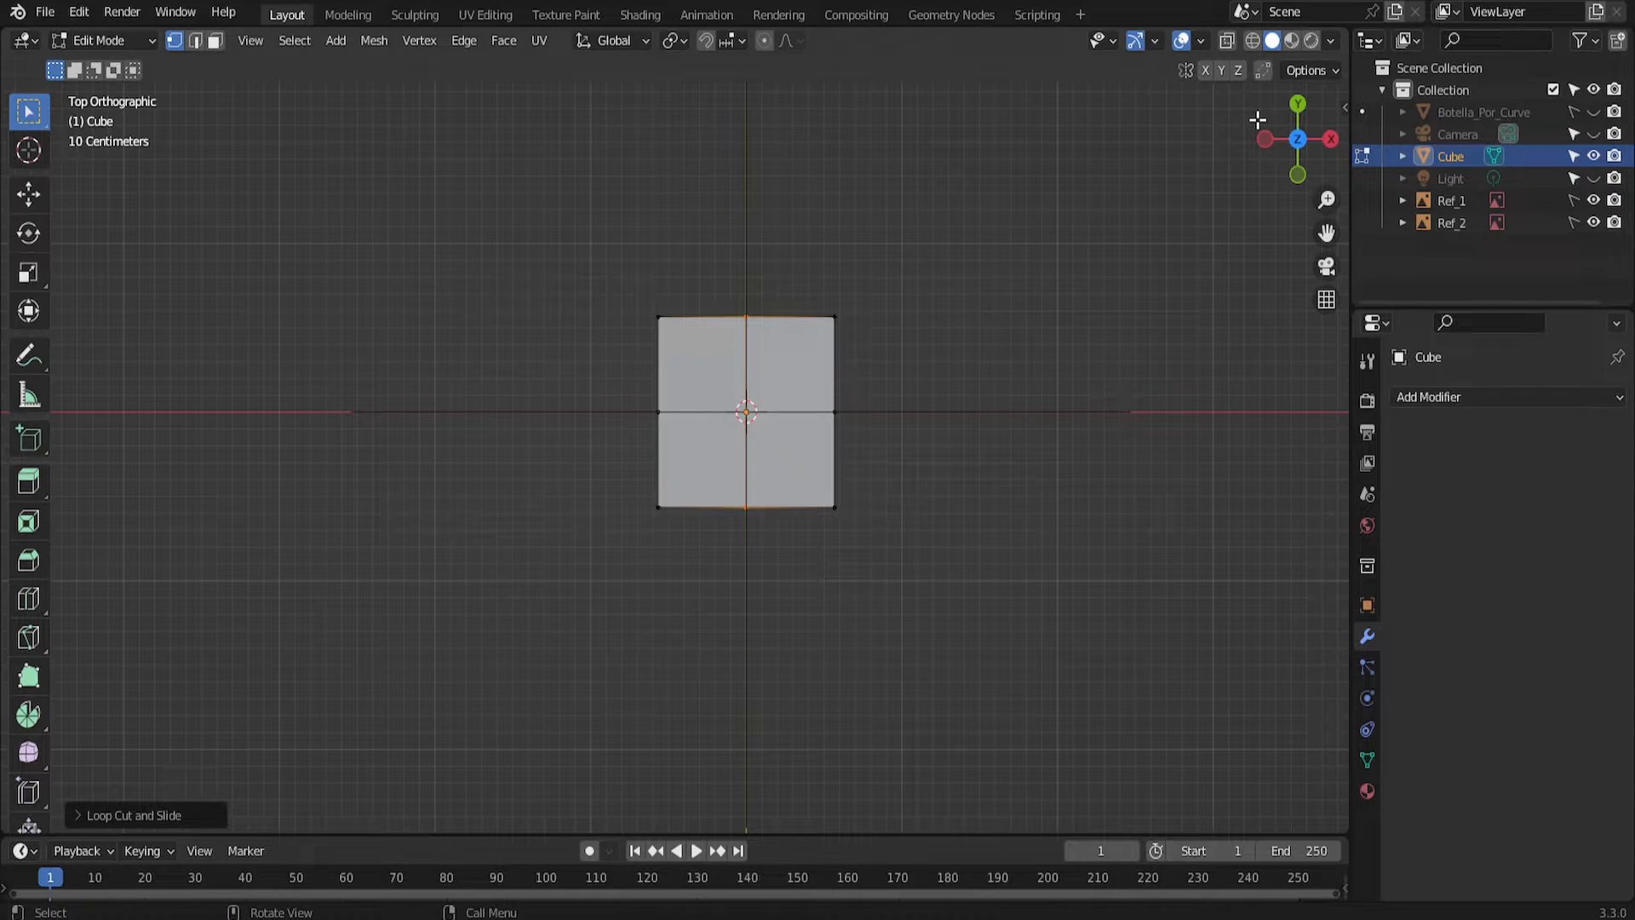
key(shift+z)
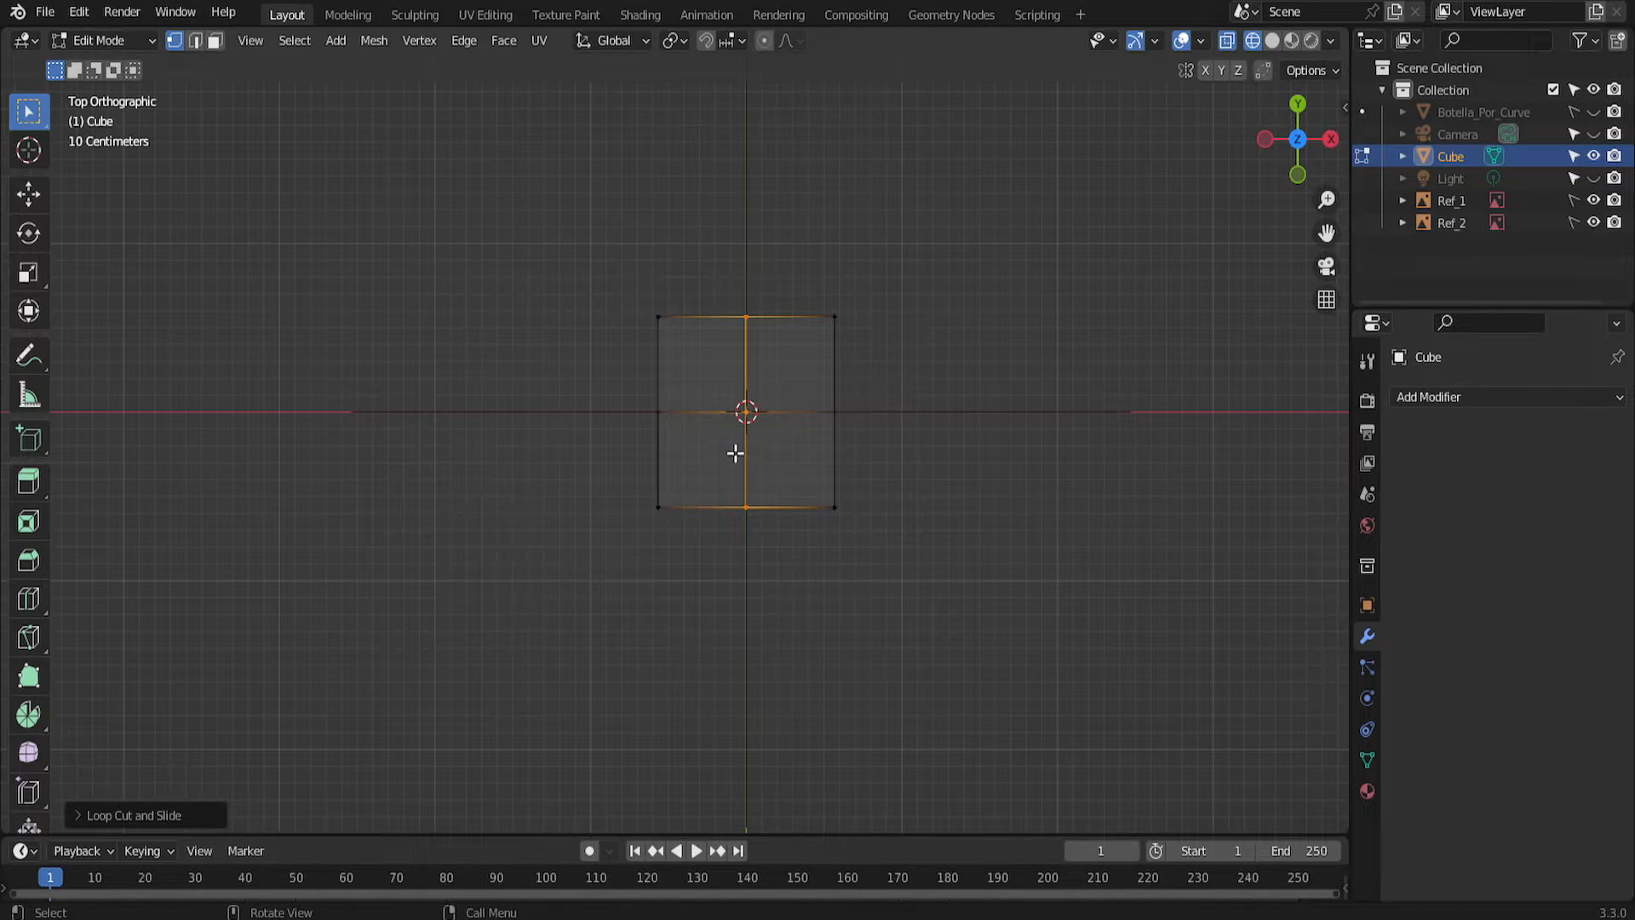
drag(643, 286, 681, 337)
shift+drag(832, 303, 857, 339)
shift+drag(801, 467, 860, 539)
shift+drag(637, 487, 689, 524)
ctrl+middle_drag(688, 519, 828, 485)
key(ctrl+z)
key(ctrl+z)
key(ctrl+z)
key(ctrl+shift+z)
key(ctrl+shift+z)
shift+click(703, 519)
key(s)
key(x)
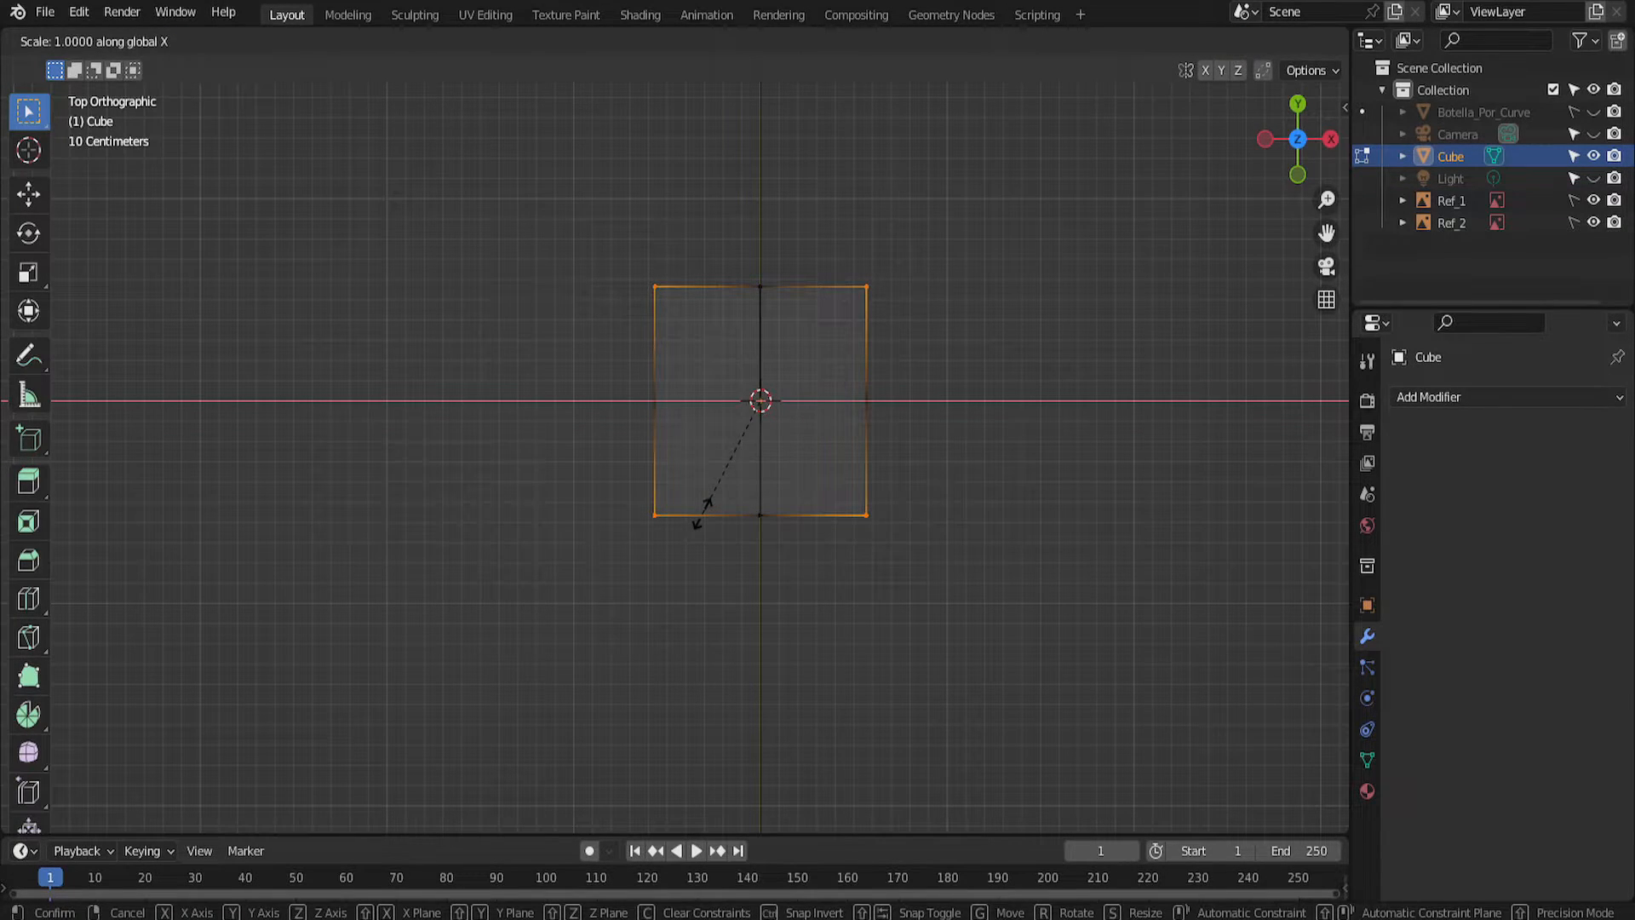
click(761, 484)
key(s)
key(y)
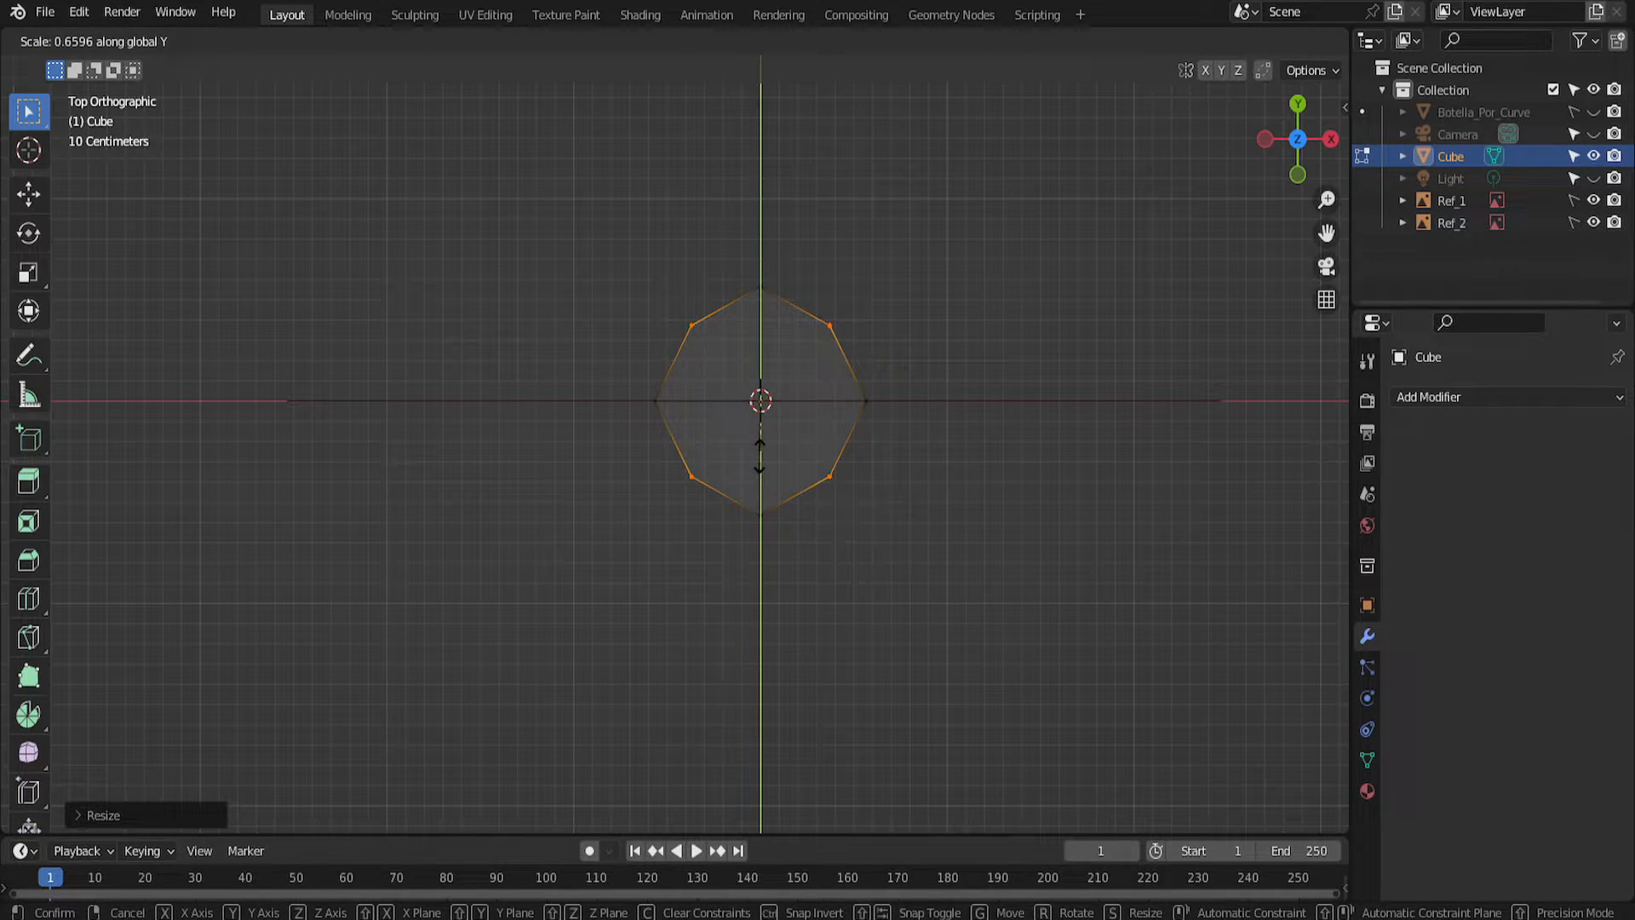
click(760, 456)
Fine-tune the corner vertices' scale along X and Y to even out the octagonal outline.
key(s)
key(x)
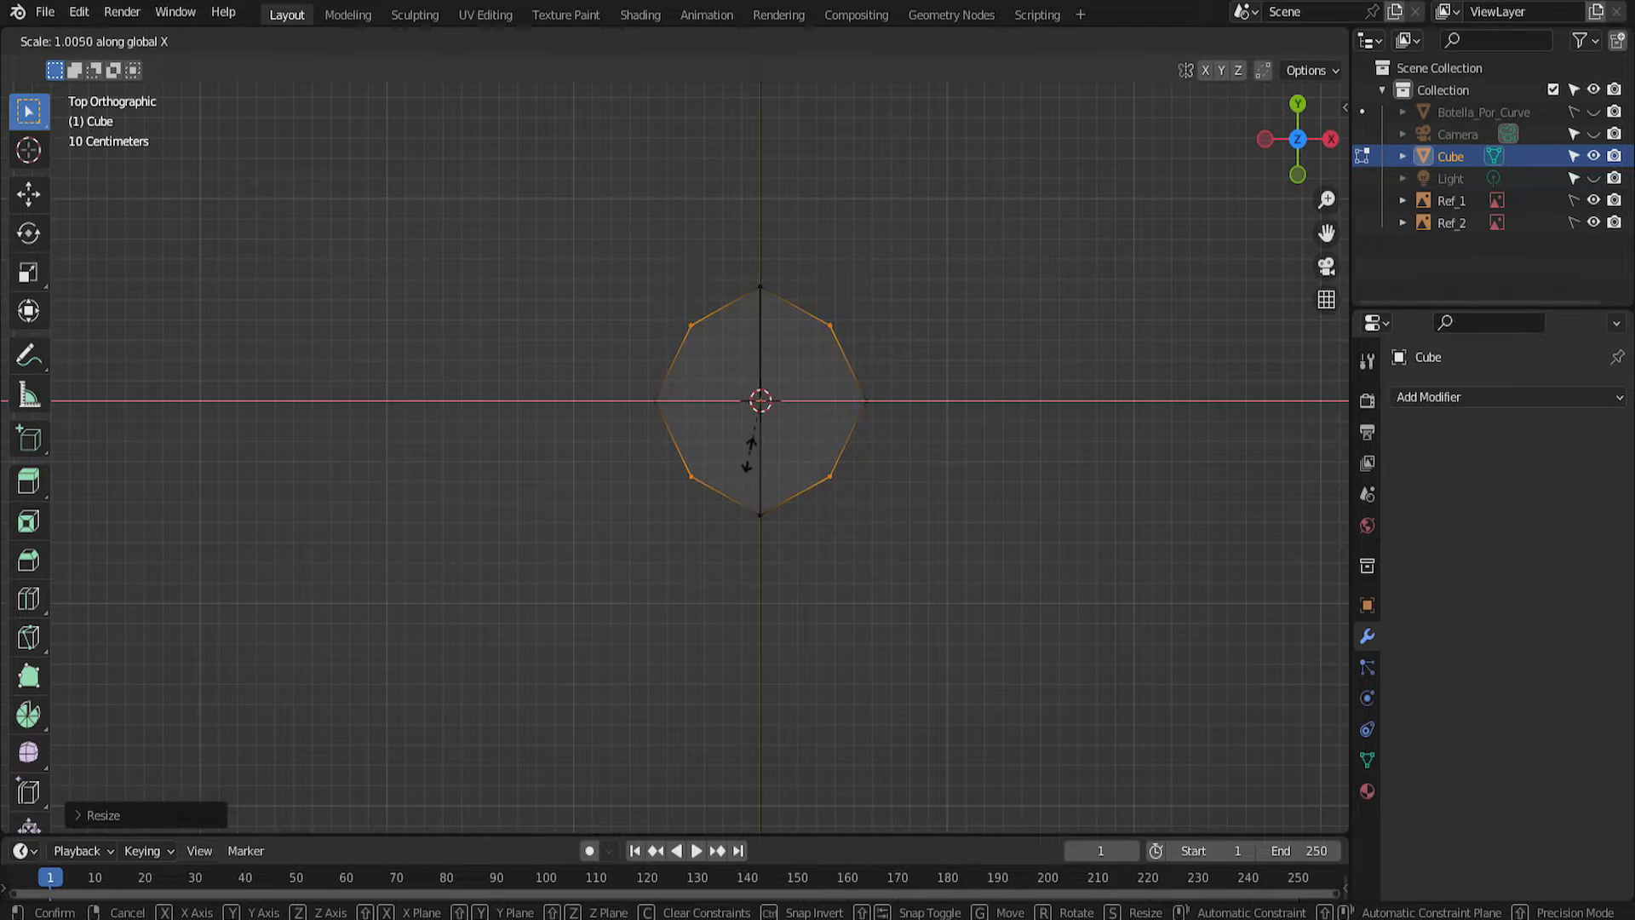
click(760, 453)
key(s)
key(y)
click(833, 353)
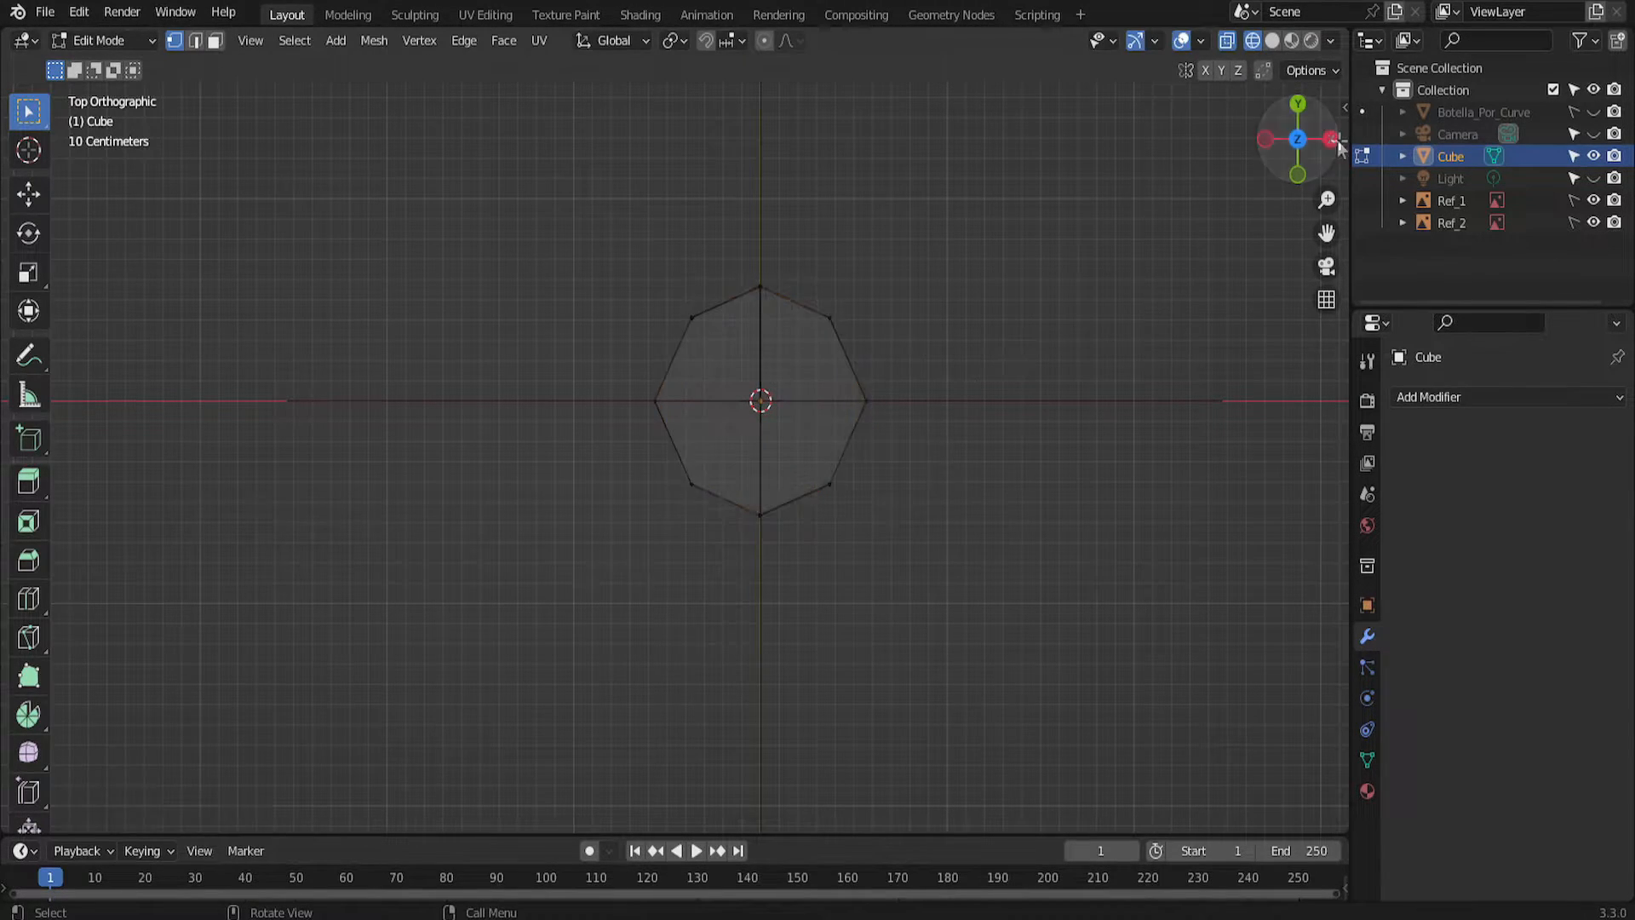
Lower the mesh's upper vertices about 0.5 m along Z to the reference line at the shoulder's base.
key(KP_3)
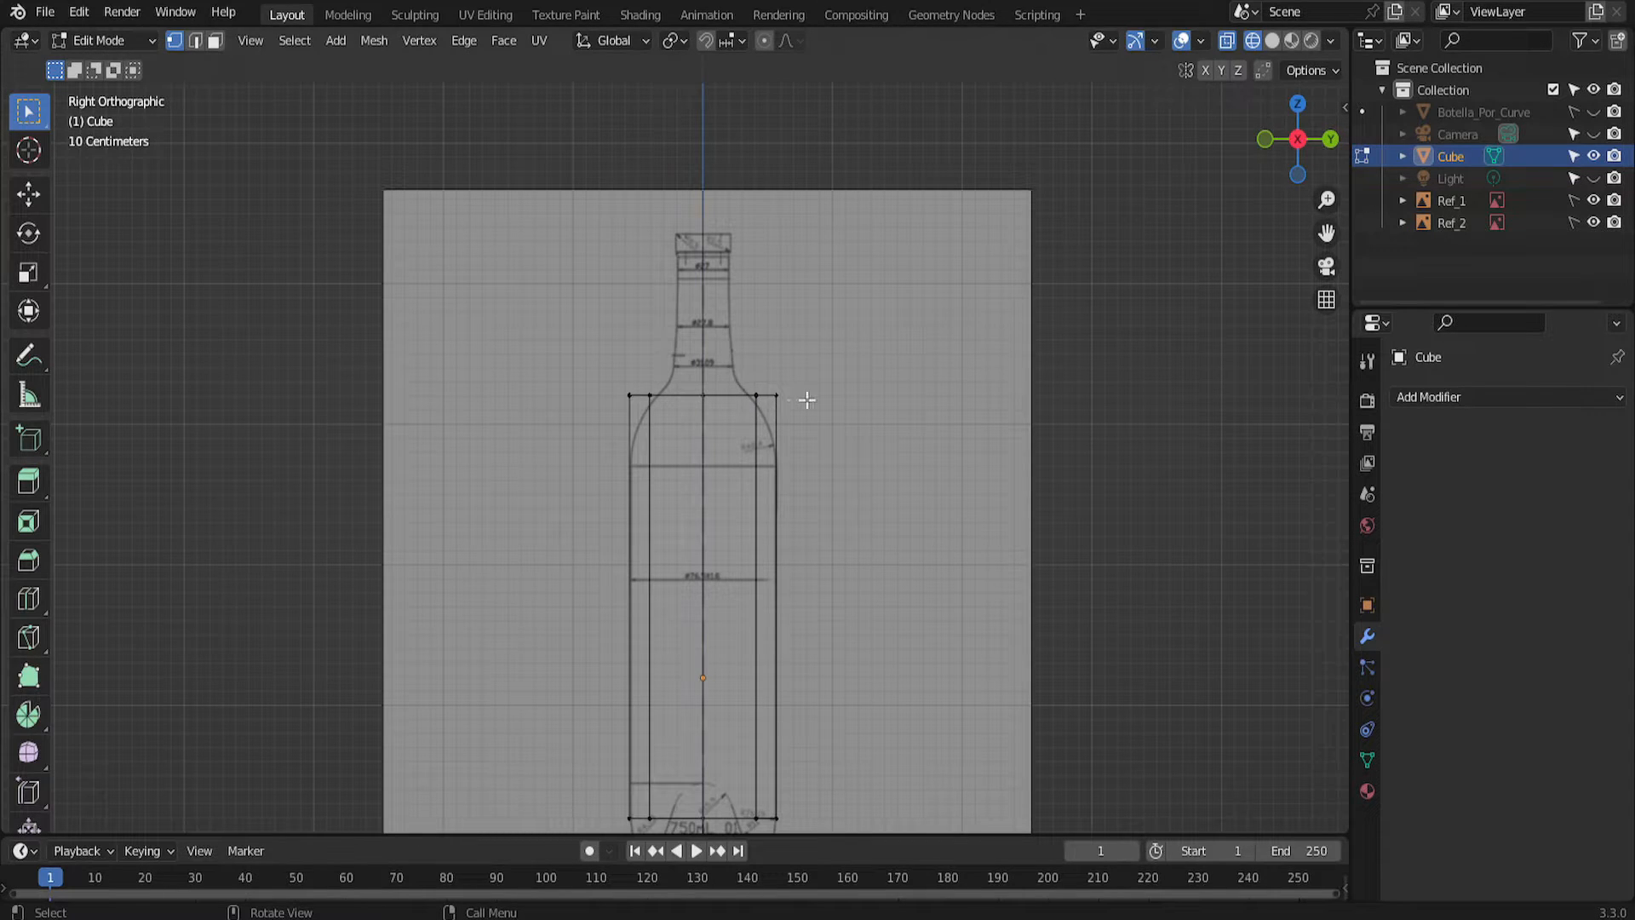
key(KP_7)
shift+click(686, 356)
shift+click(783, 356)
shift+click(783, 471)
shift+click(686, 471)
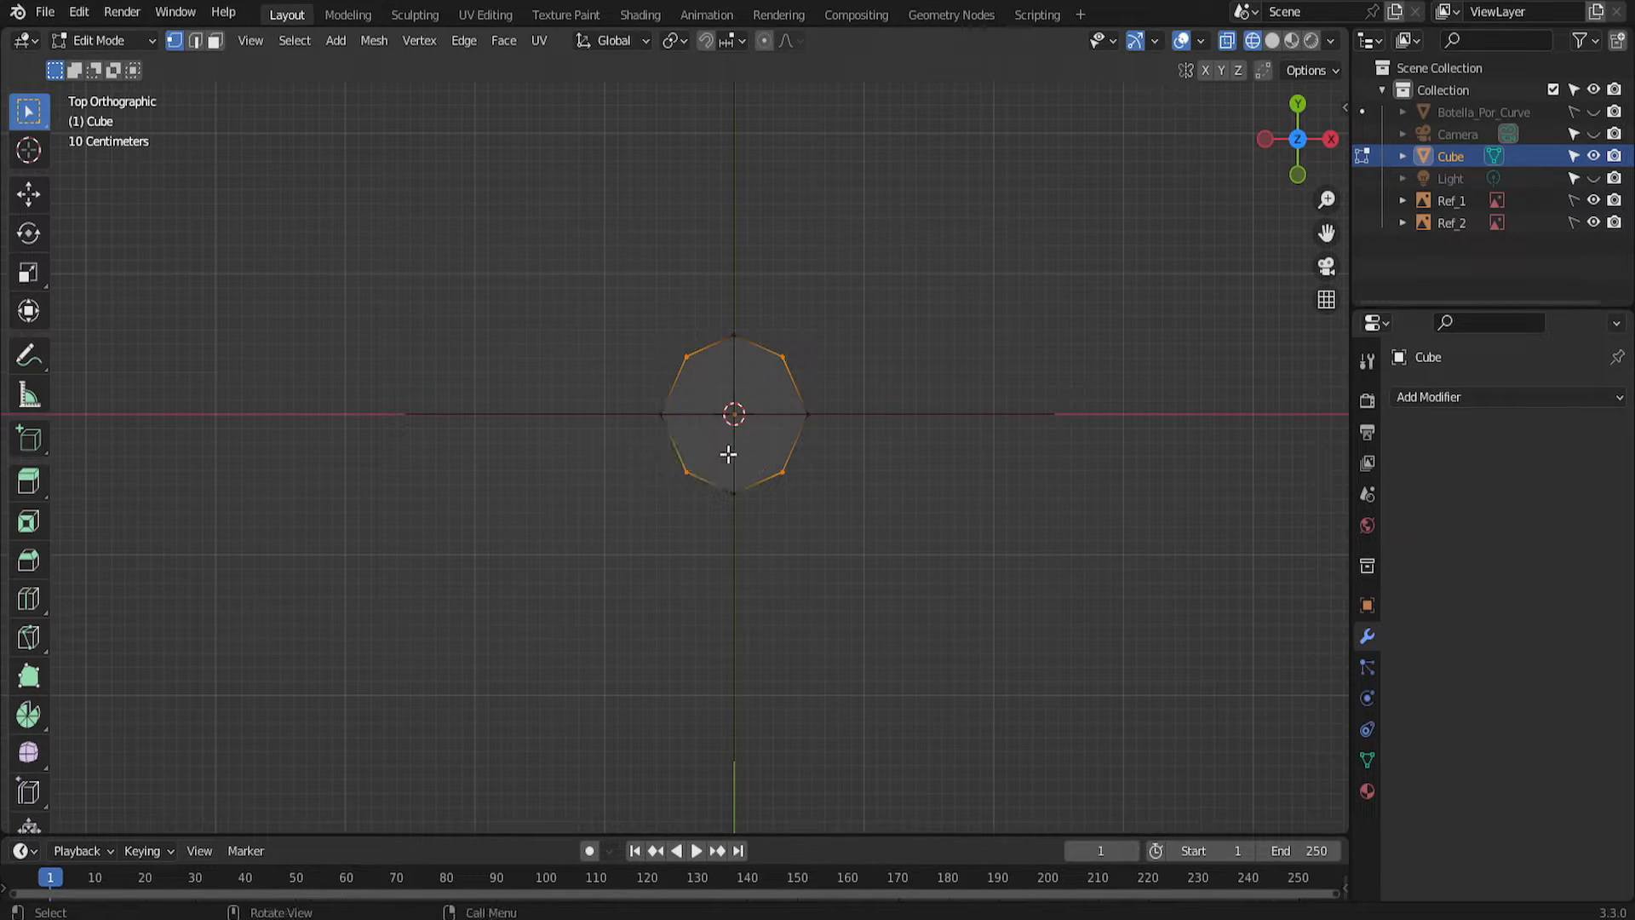
key(KP_3)
key(s)
key(y)
click(737, 477)
key(s)
key(z)
key(g)
key(z)
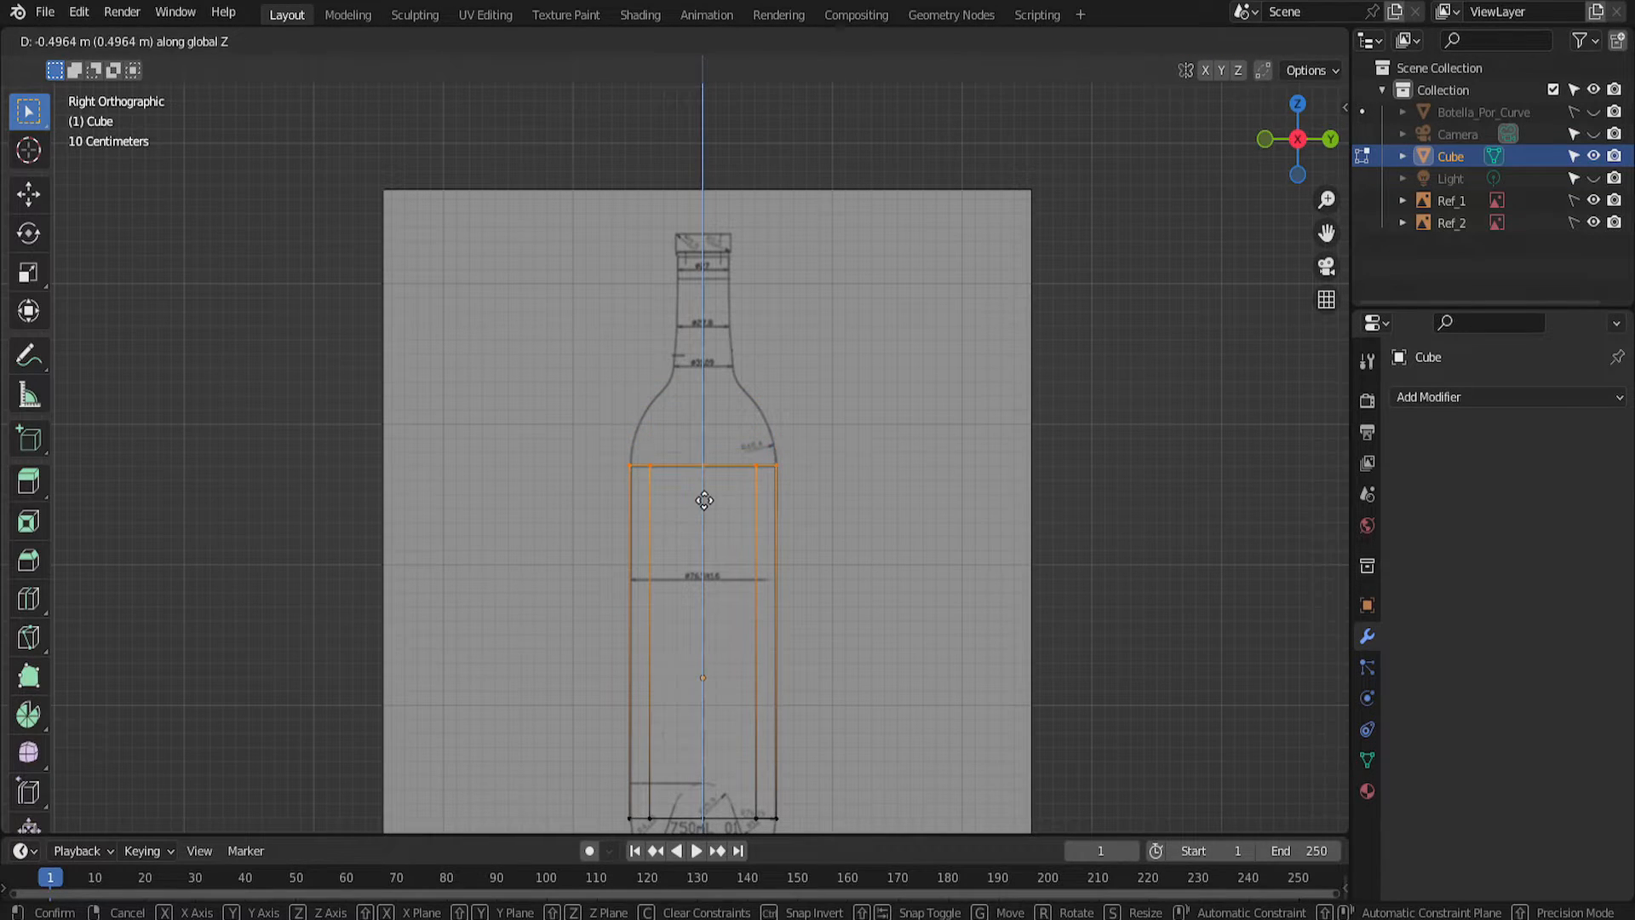
click(705, 500)
Extrude the top up the shoulder twice, scaling the new rings to about 0.94 and 0.90 to follow the outline.
scroll(704, 499, up, 7)
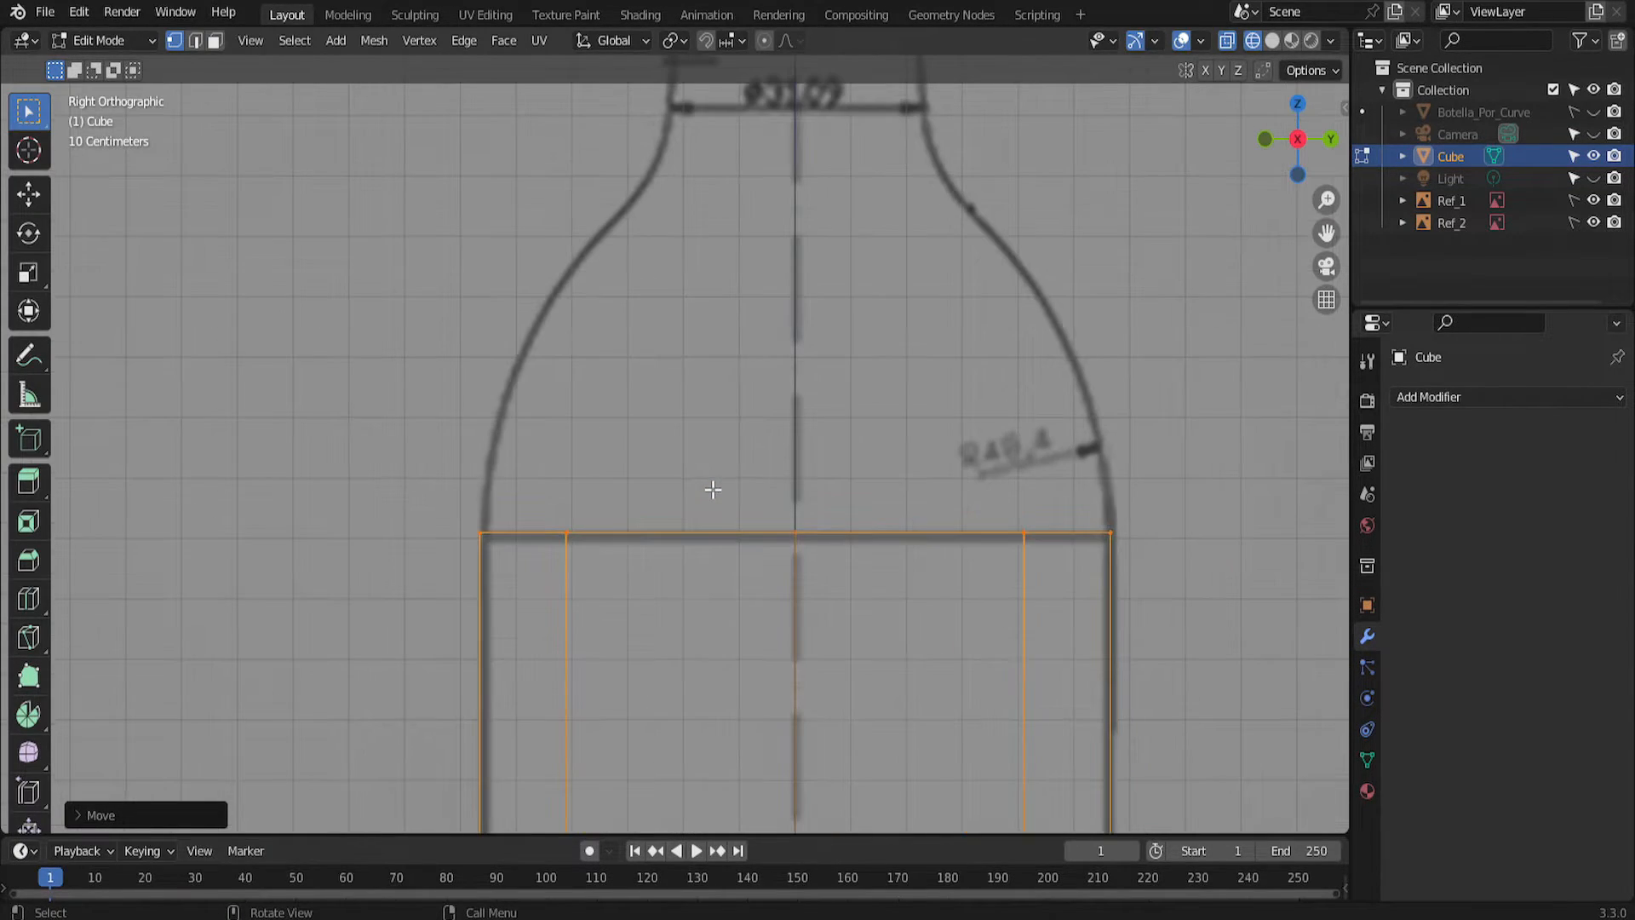
key(e)
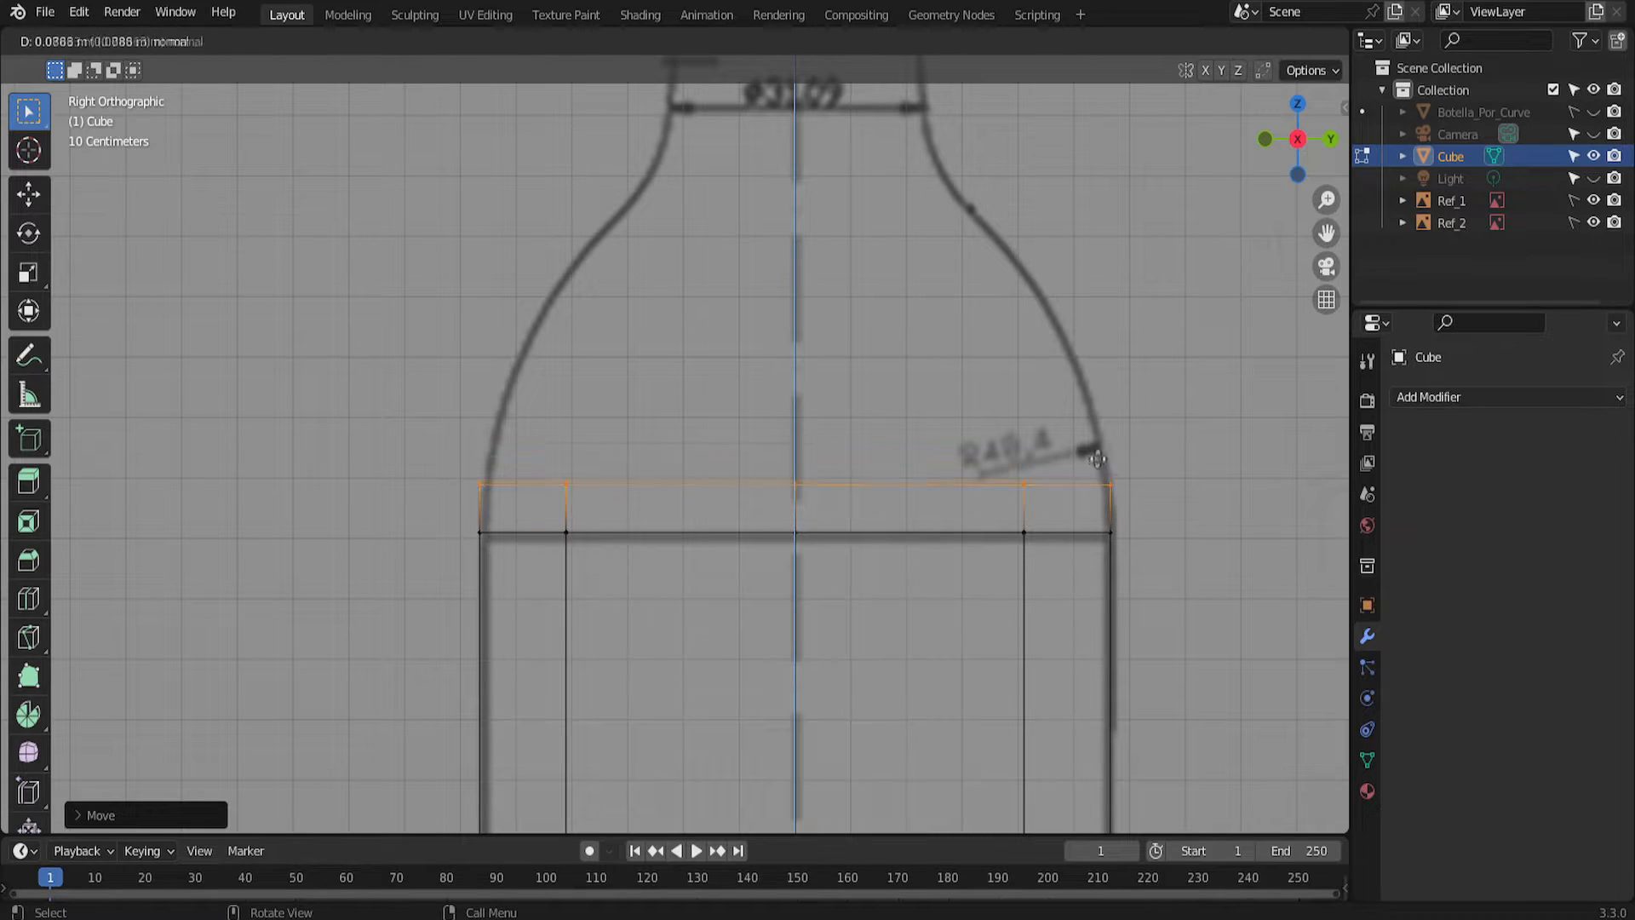
click(1100, 396)
key(s)
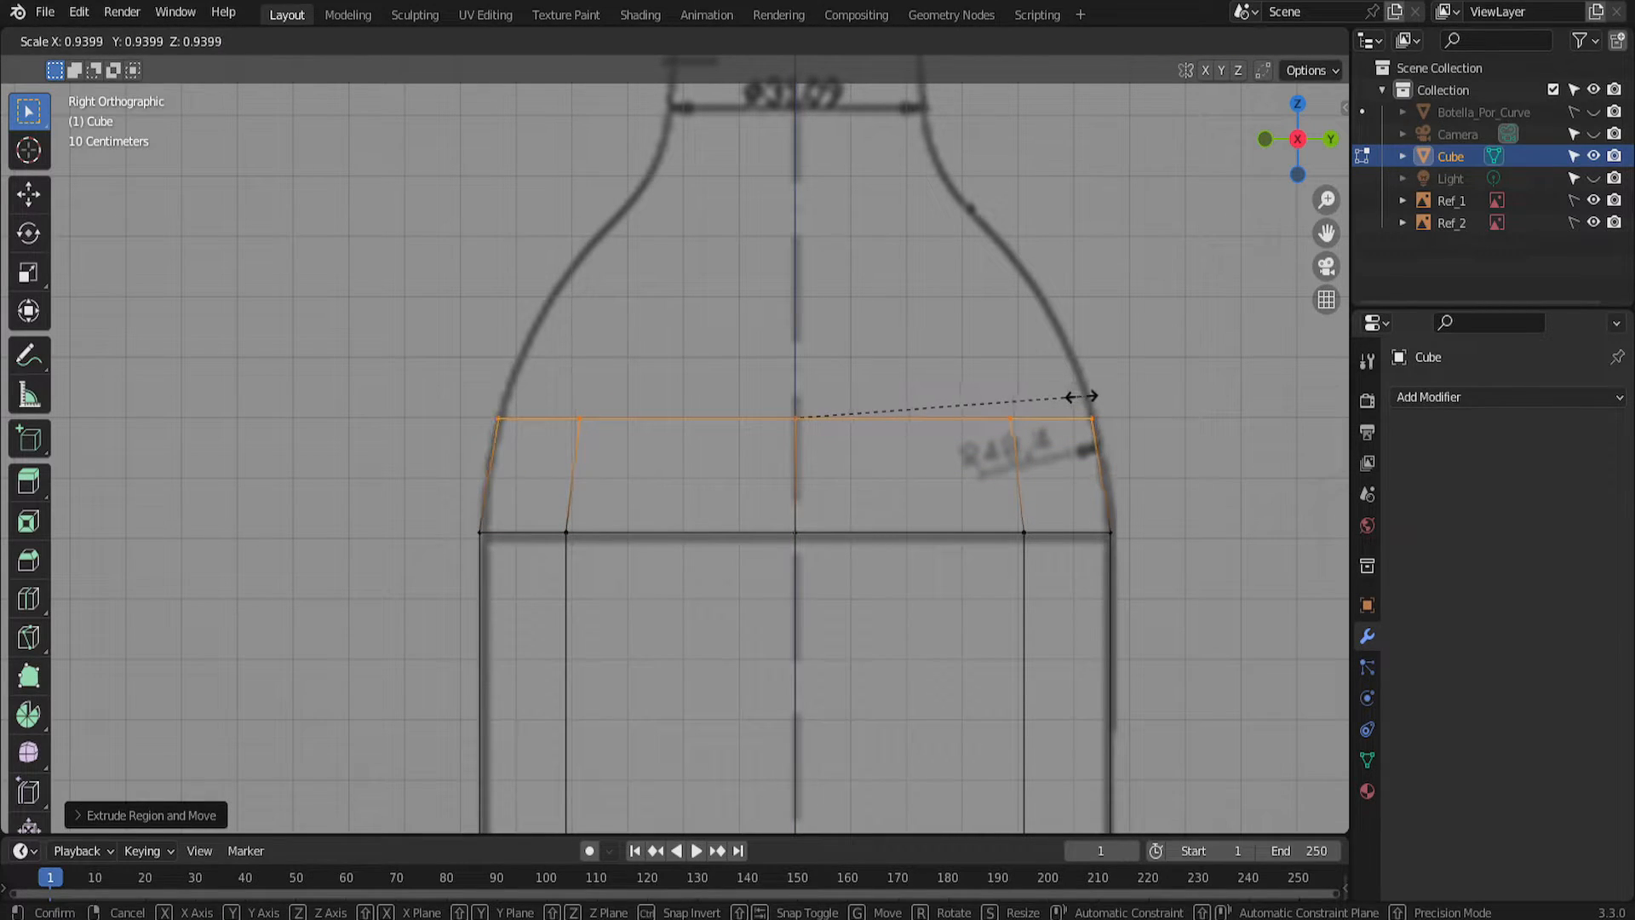
click(1082, 396)
key(e)
click(1075, 325)
key(s)
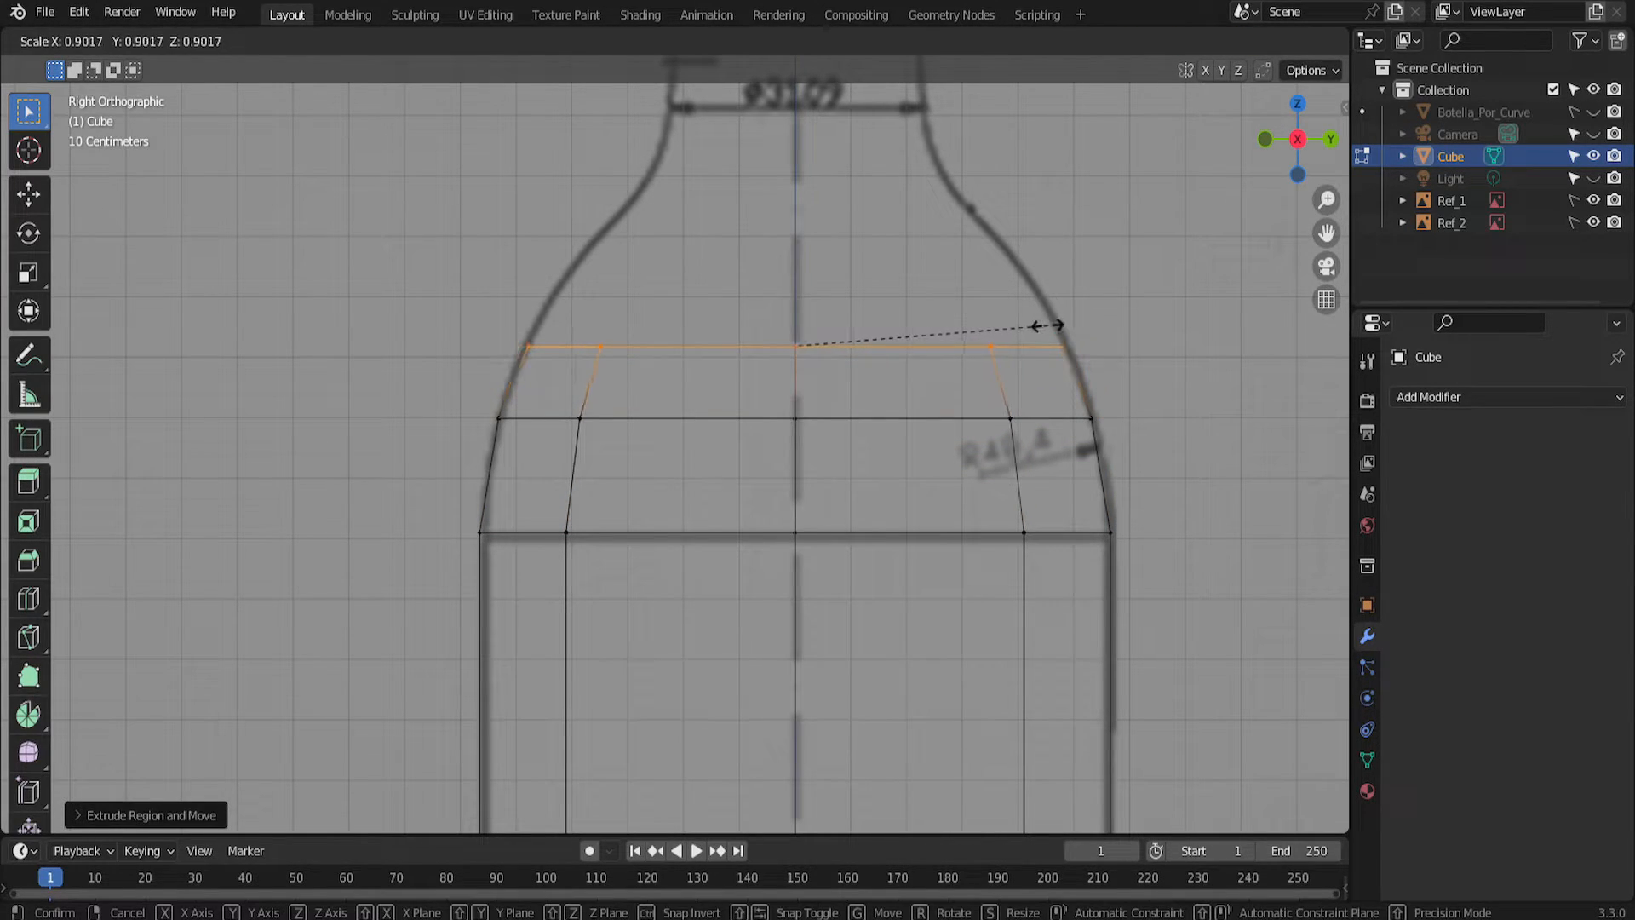
click(1048, 325)
Extrude two more rings up the shoulder, scaling the first to about 0.86 and narrowing the second to the reference outline.
key(e)
click(1050, 266)
key(s)
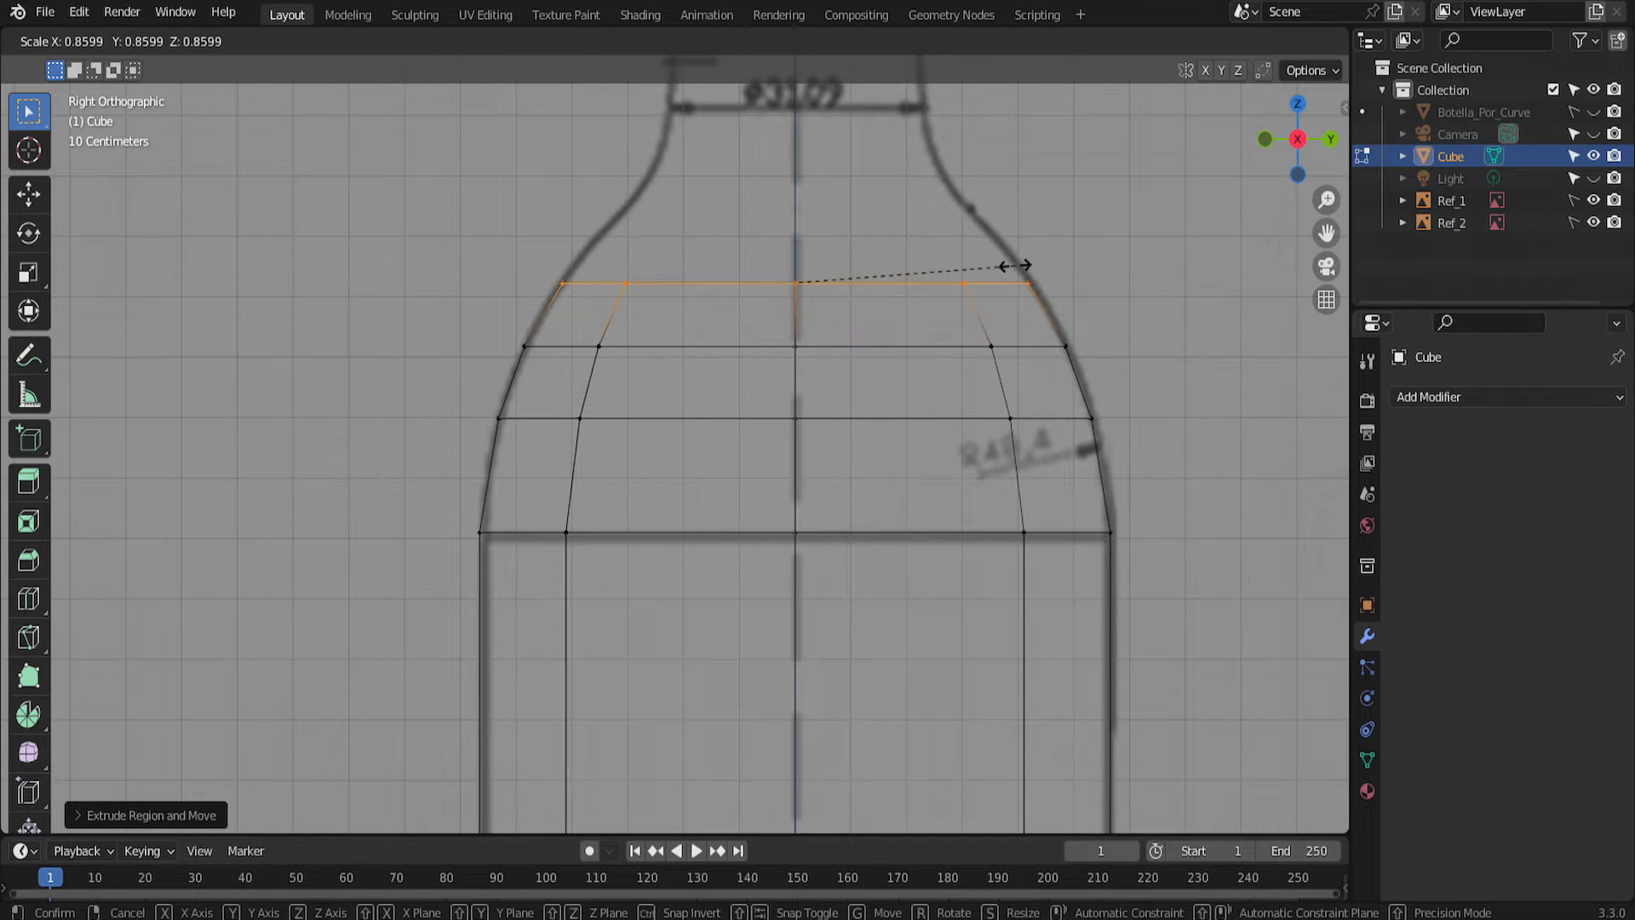
click(1009, 271)
key(e)
key(s)
right_click(1007, 244)
key(e)
click(1004, 173)
key(s)
click(958, 173)
Extrude two rings up to the ø31.09 line at the neck's base, scaling each to the reference outline.
key(e)
click(962, 109)
key(s)
click(907, 115)
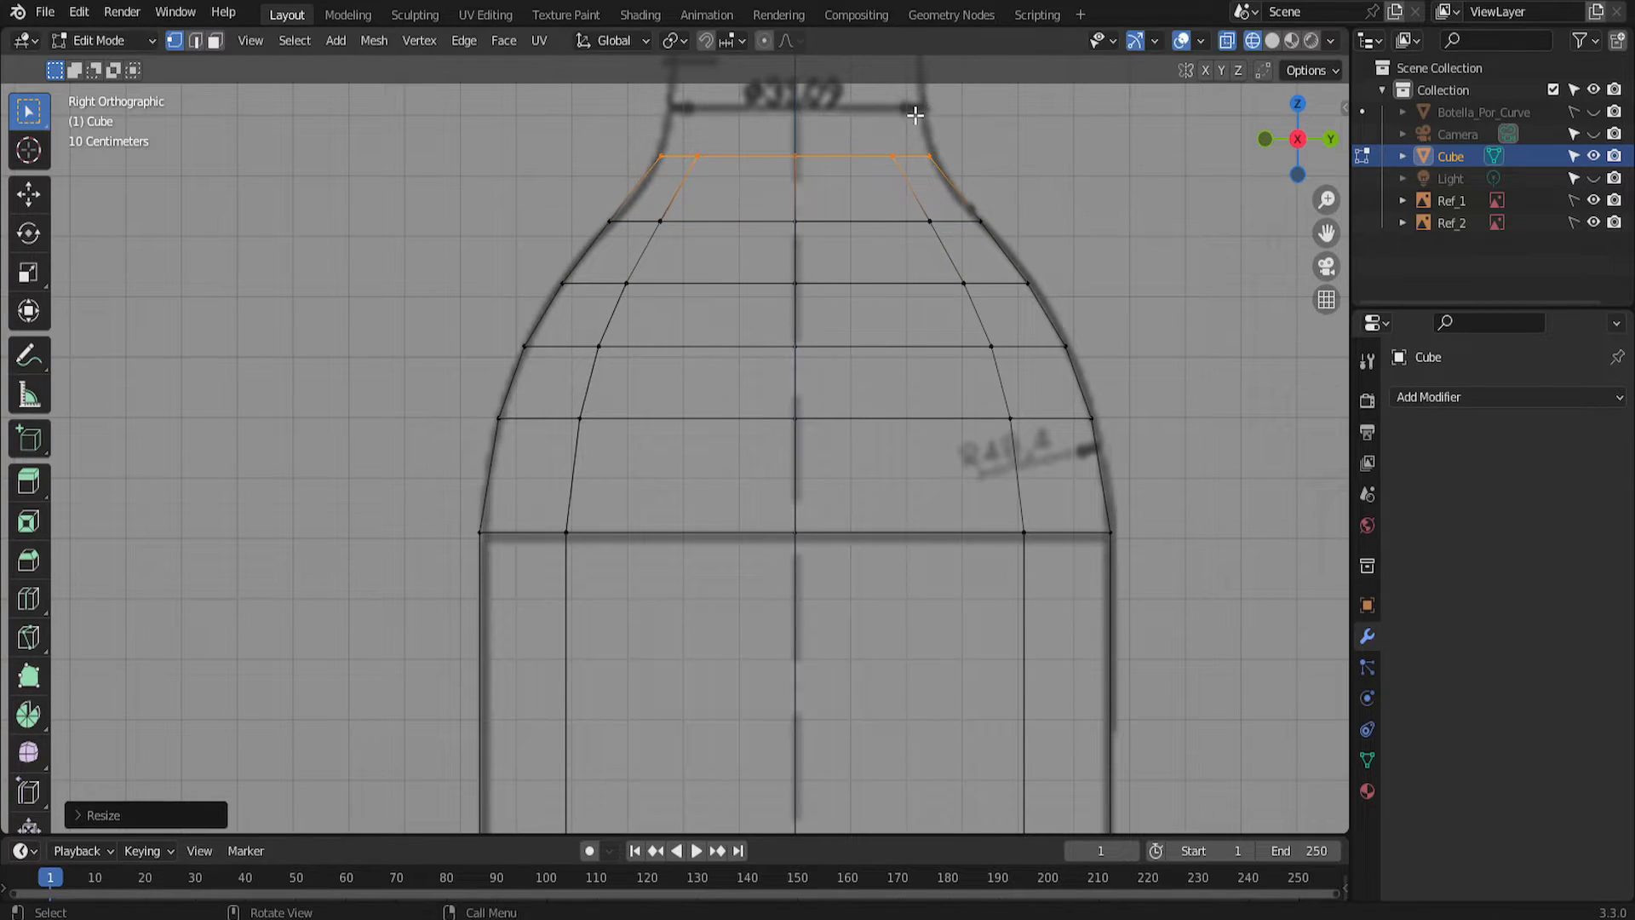
shift+middle_drag(978, 139, 947, 526)
key(e)
click(895, 459)
key(s)
click(885, 461)
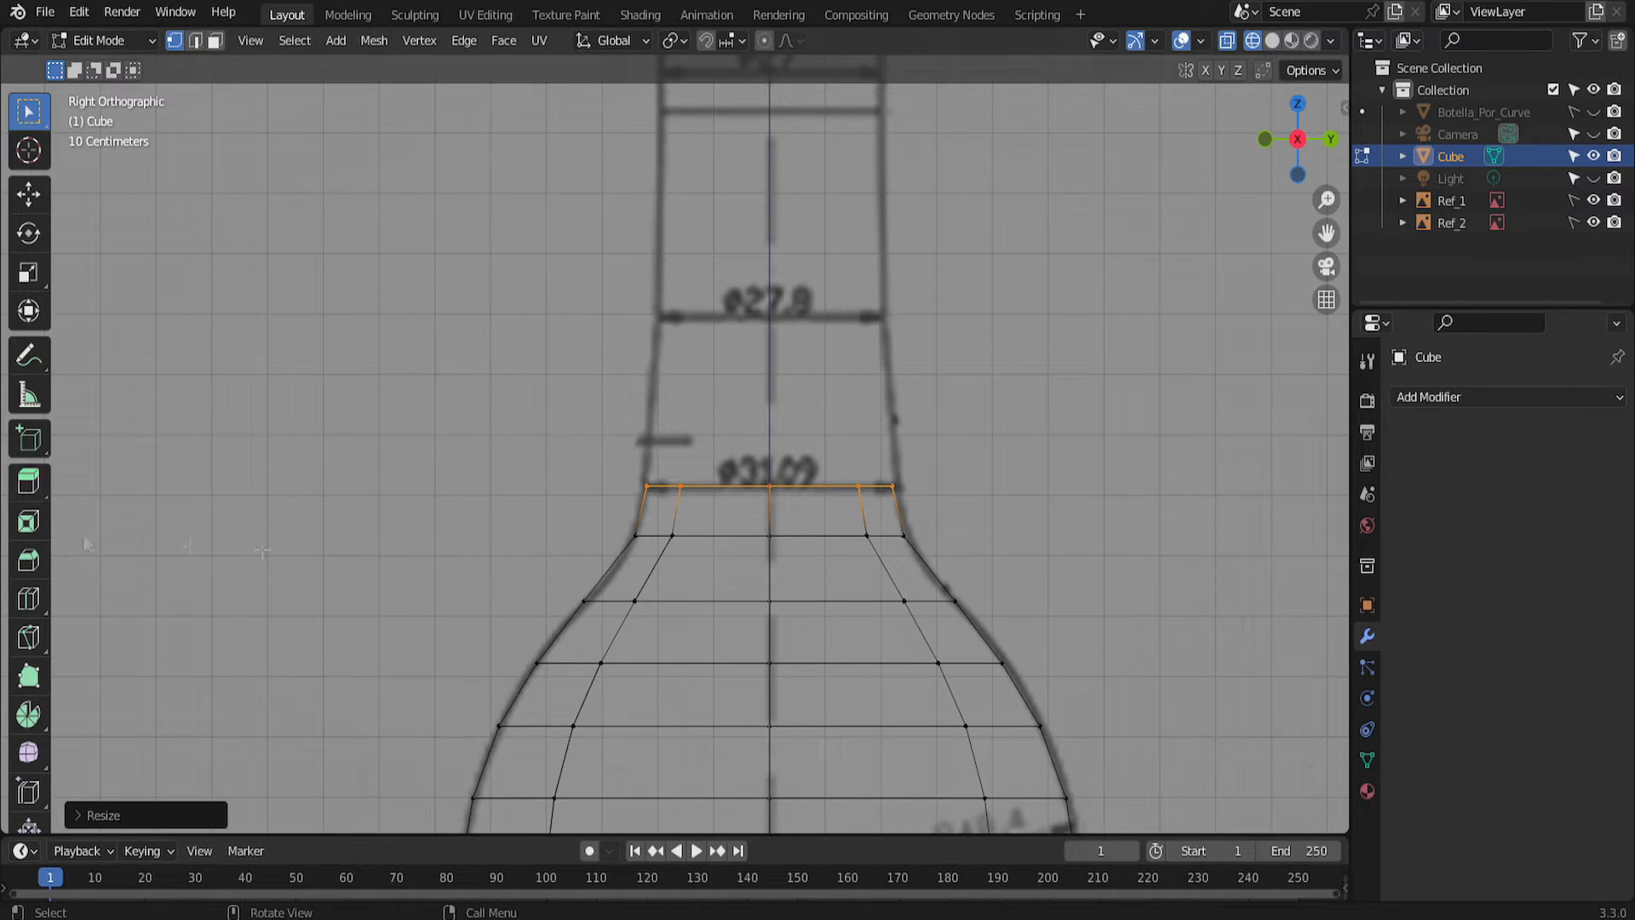
Extrude the neck to the ø27.8 line, narrow that ring to the outline, and extrude about 0.33 m to the next line.
key(e)
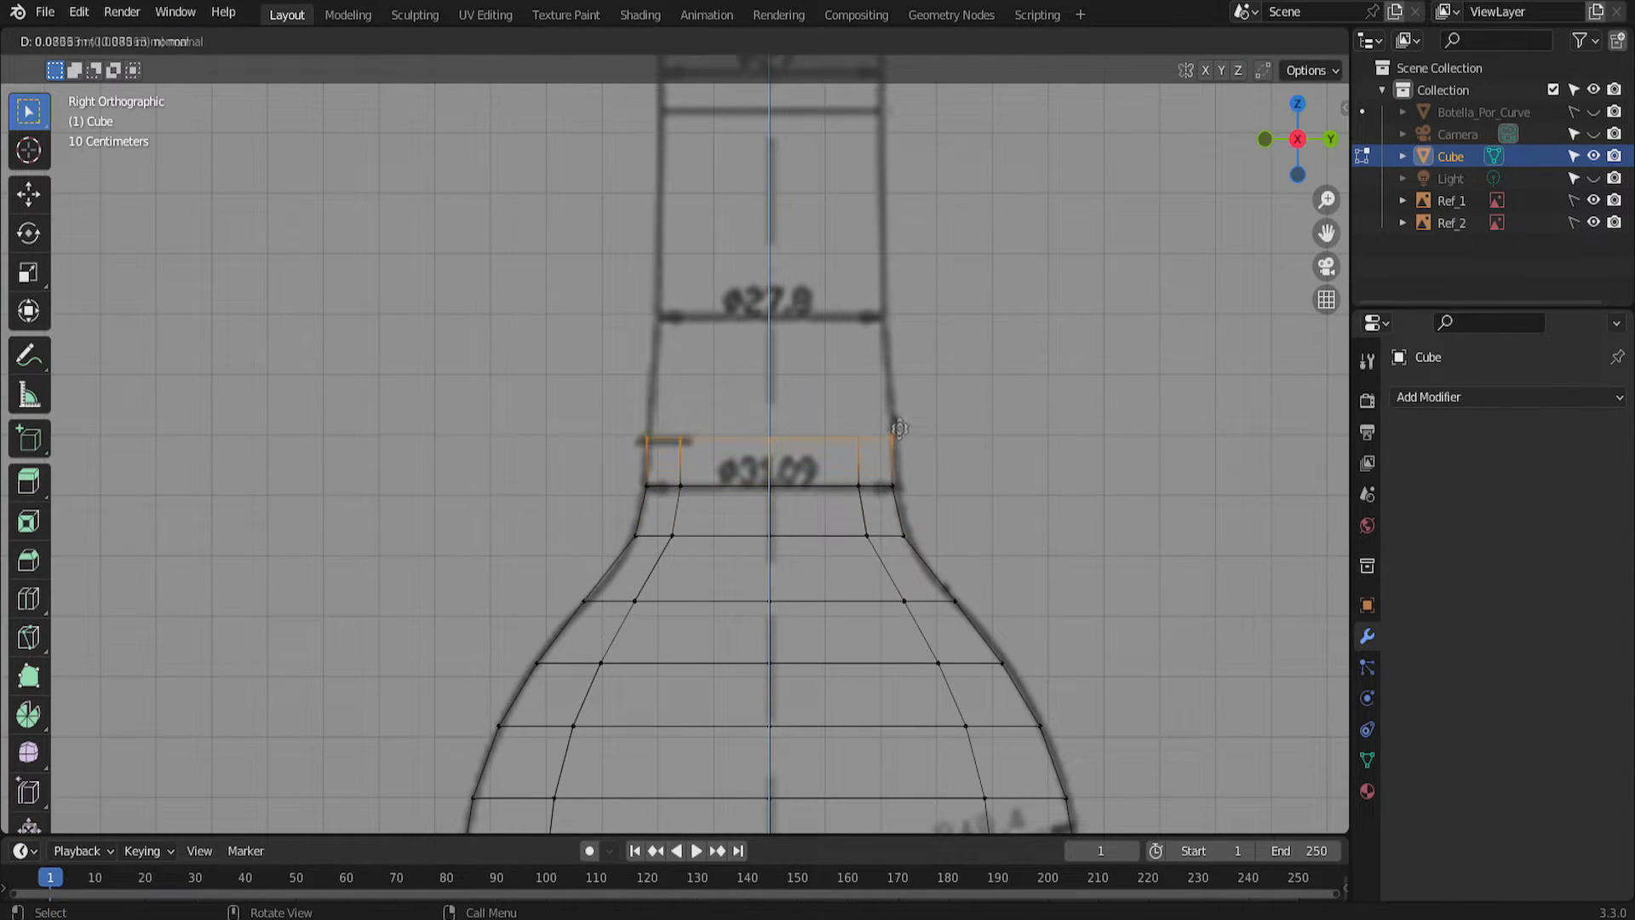
click(889, 313)
key(s)
click(882, 313)
middle_drag(882, 308, 889, 268)
click(1296, 139)
key(e)
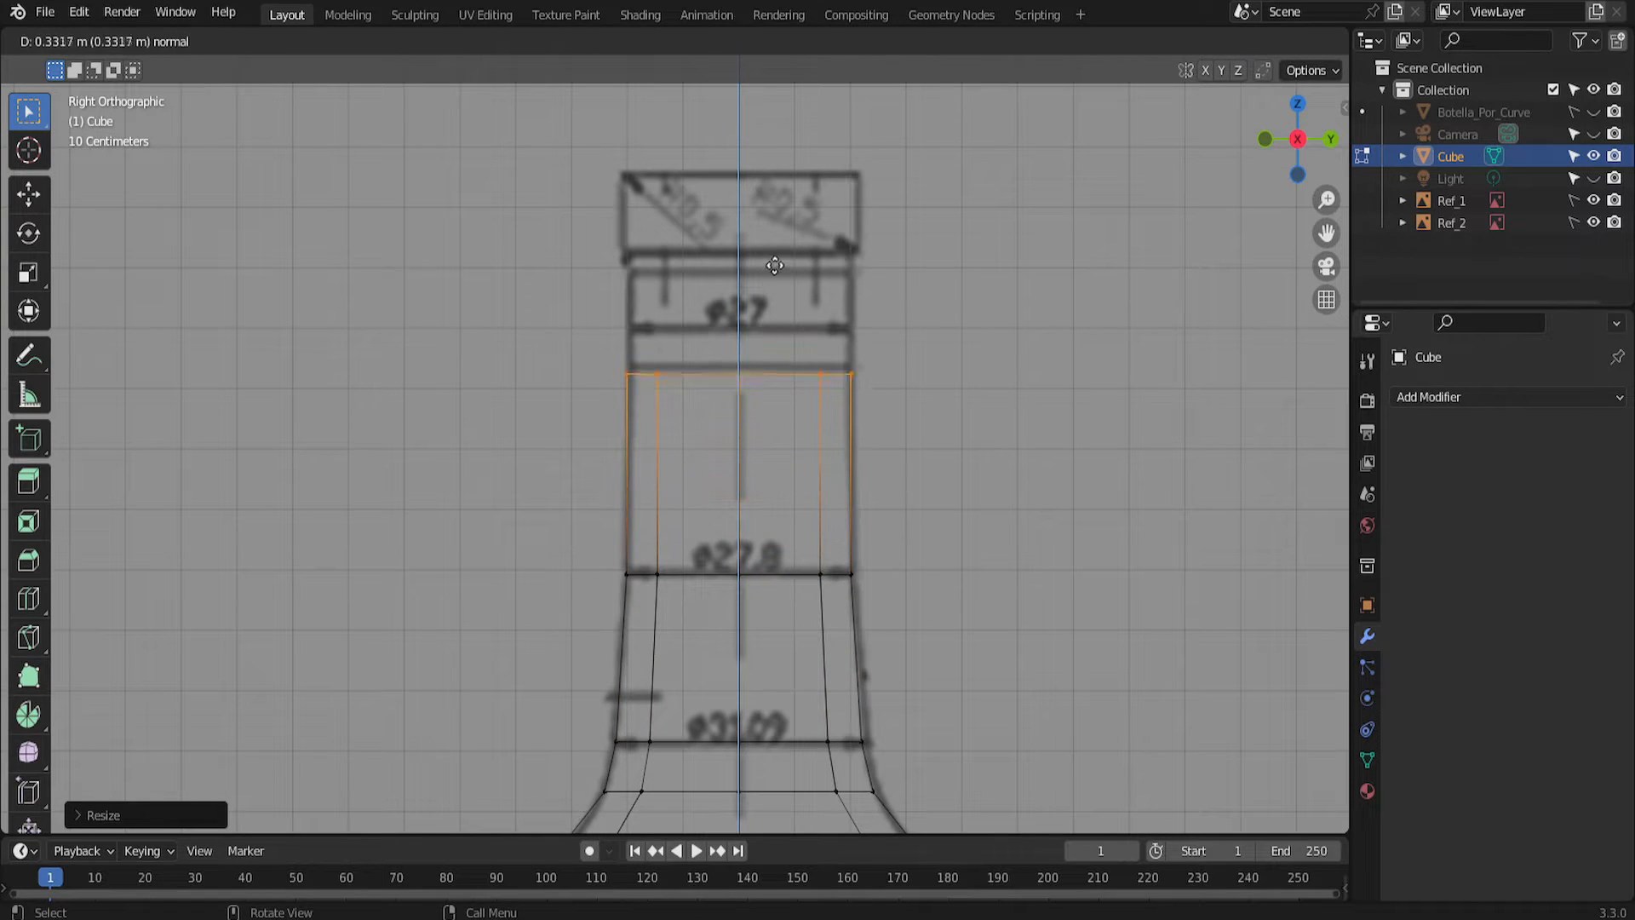
click(781, 260)
right_click(782, 261)
Extrude the neck to the ø27 line, adjust that ring's width, and extrude about 0.11 m to the line below the lip.
key(e)
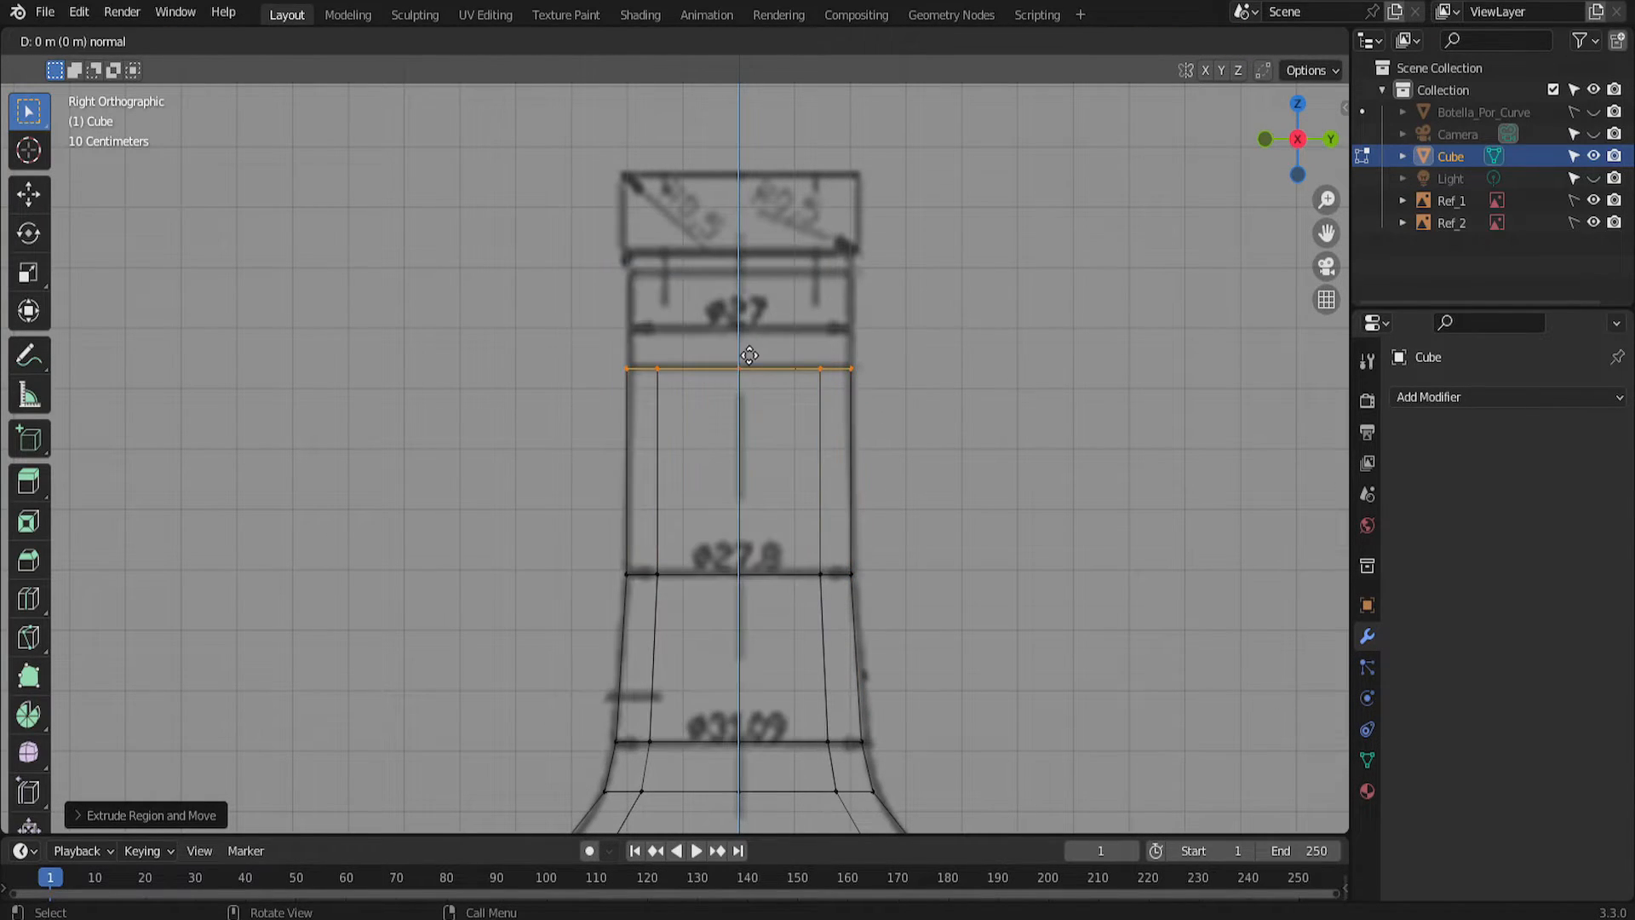
click(755, 314)
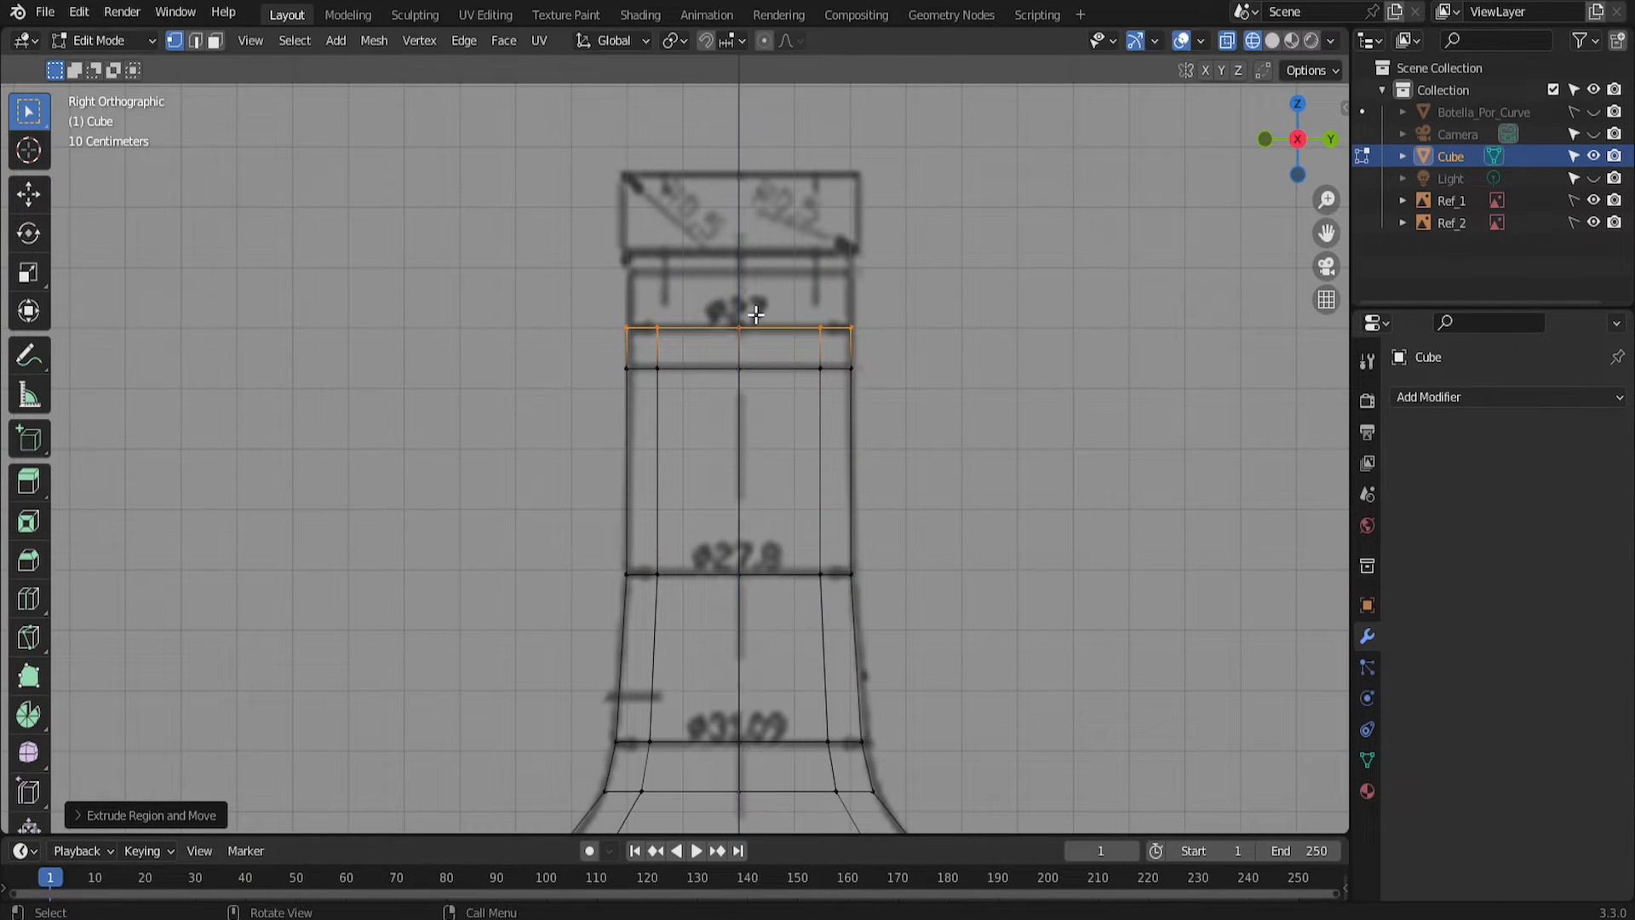
key(s)
click(829, 323)
key(e)
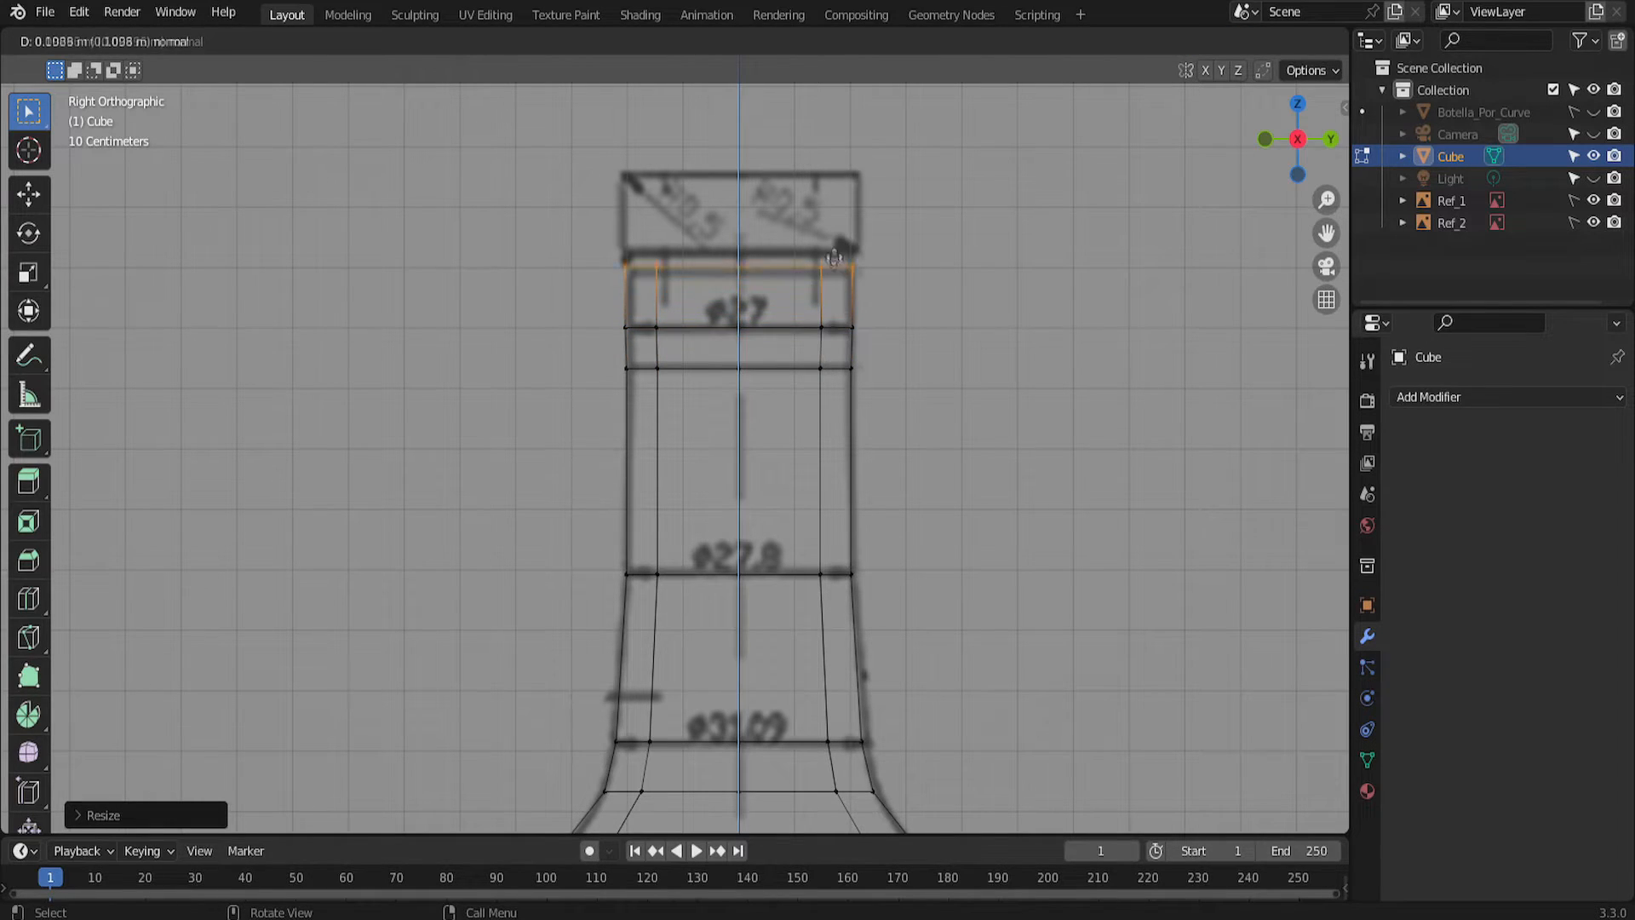
click(839, 267)
Extrude the ring below the lip in place and rescale the vertices there to fit the neck outline.
key(e)
click(794, 267)
key(s)
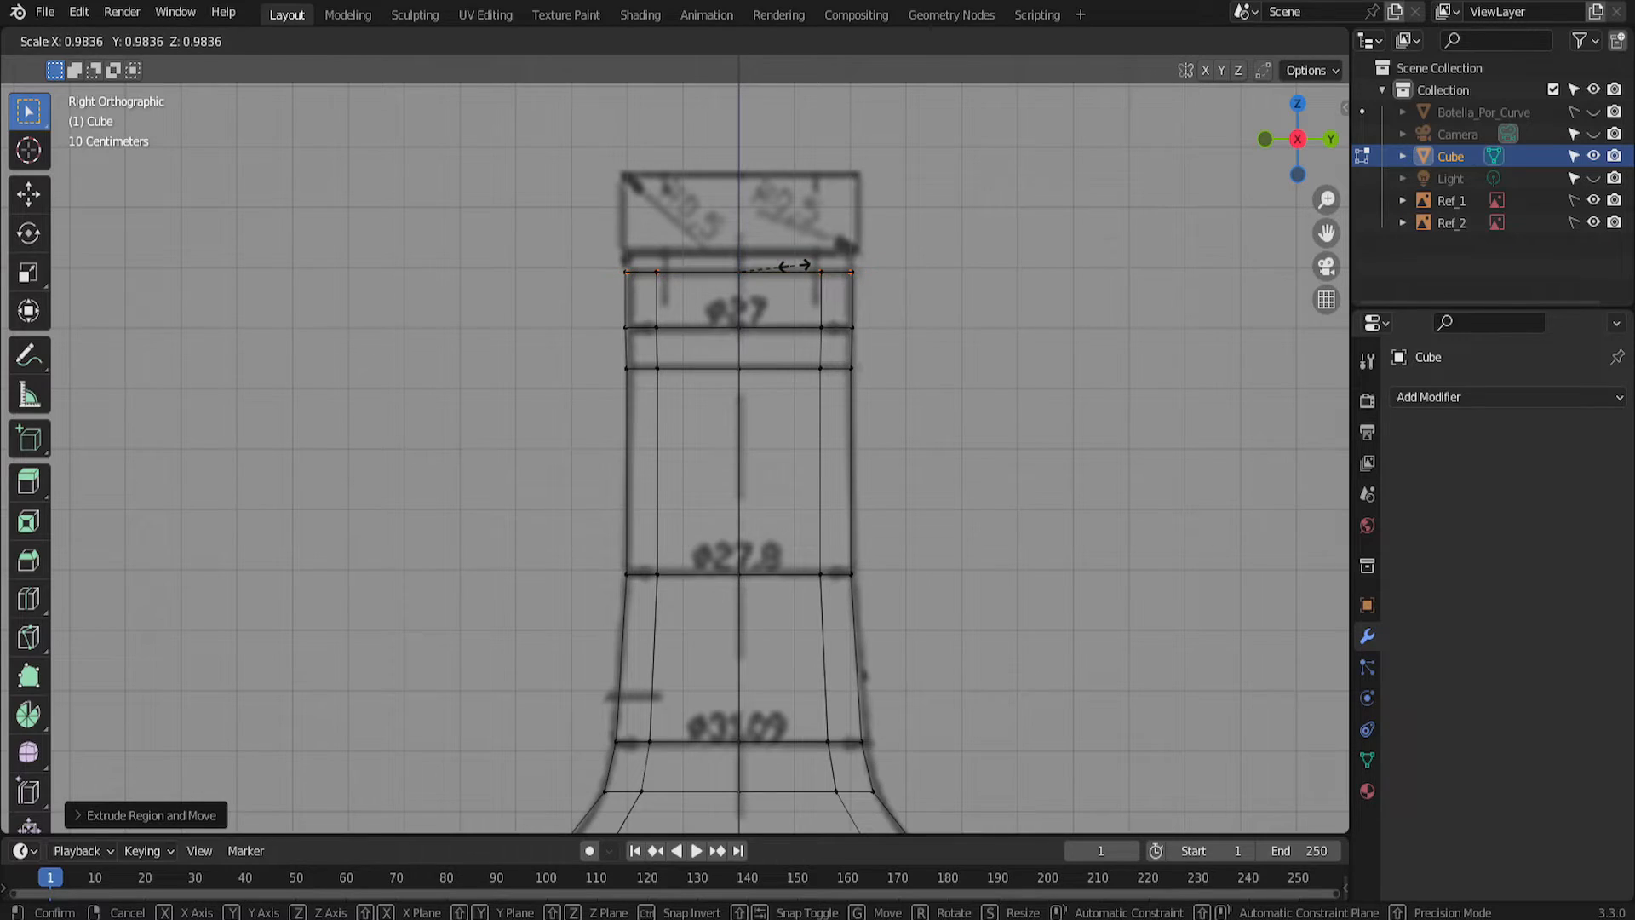
click(792, 265)
drag(574, 252, 832, 300)
key(s)
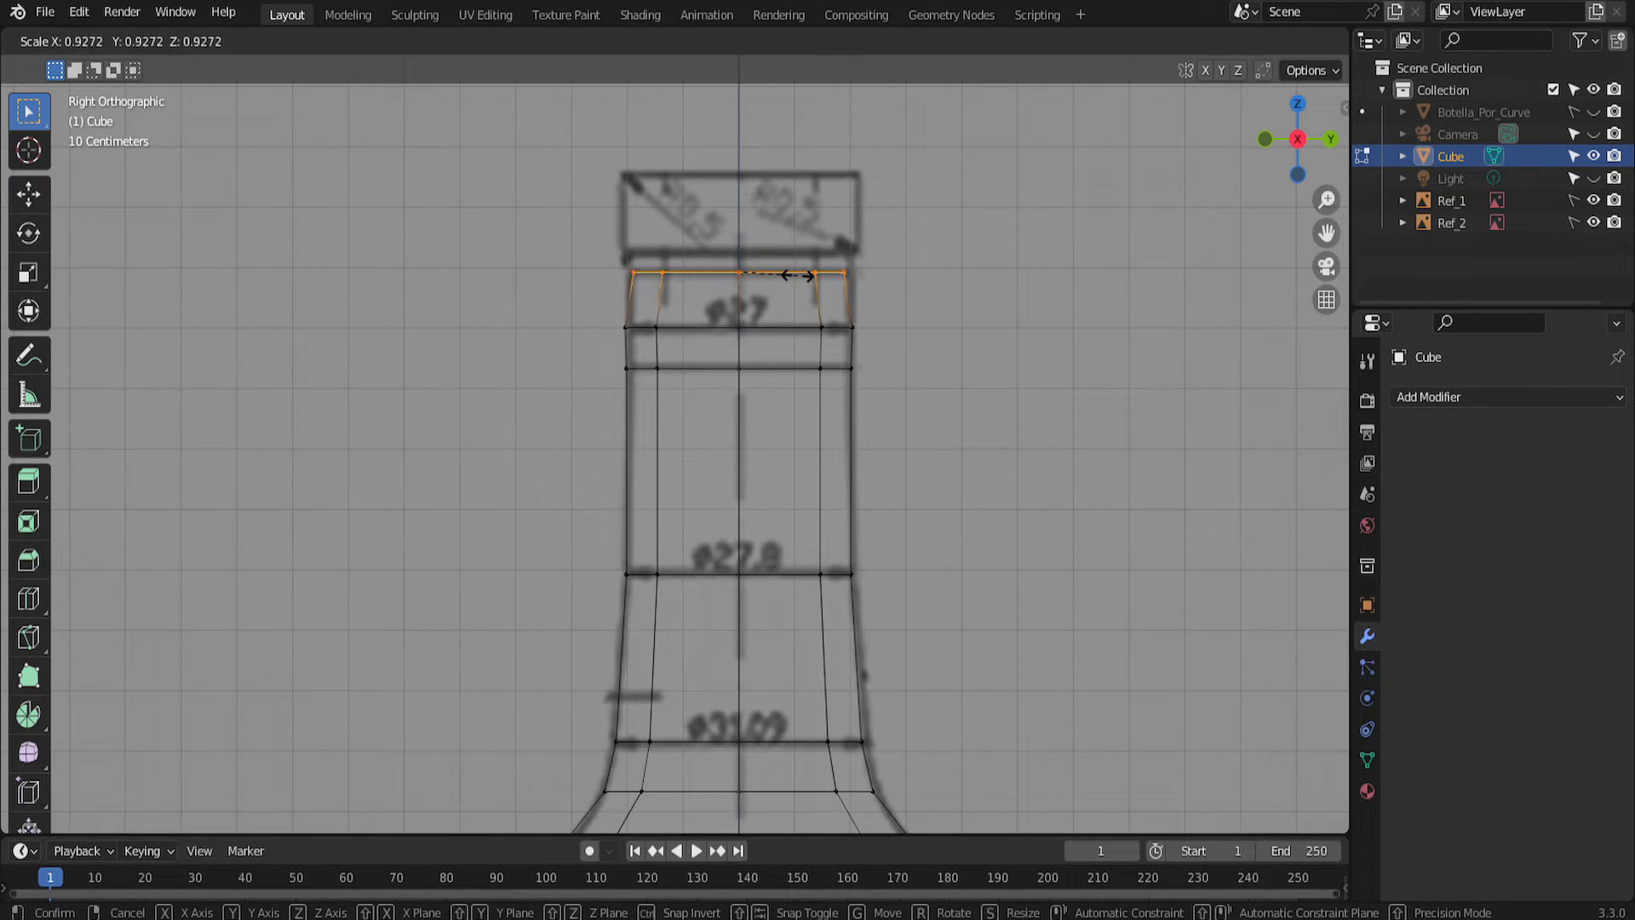
click(800, 274)
Extrude the neck's top ring upward in two short segments, ending at the underside of the lip.
key(e)
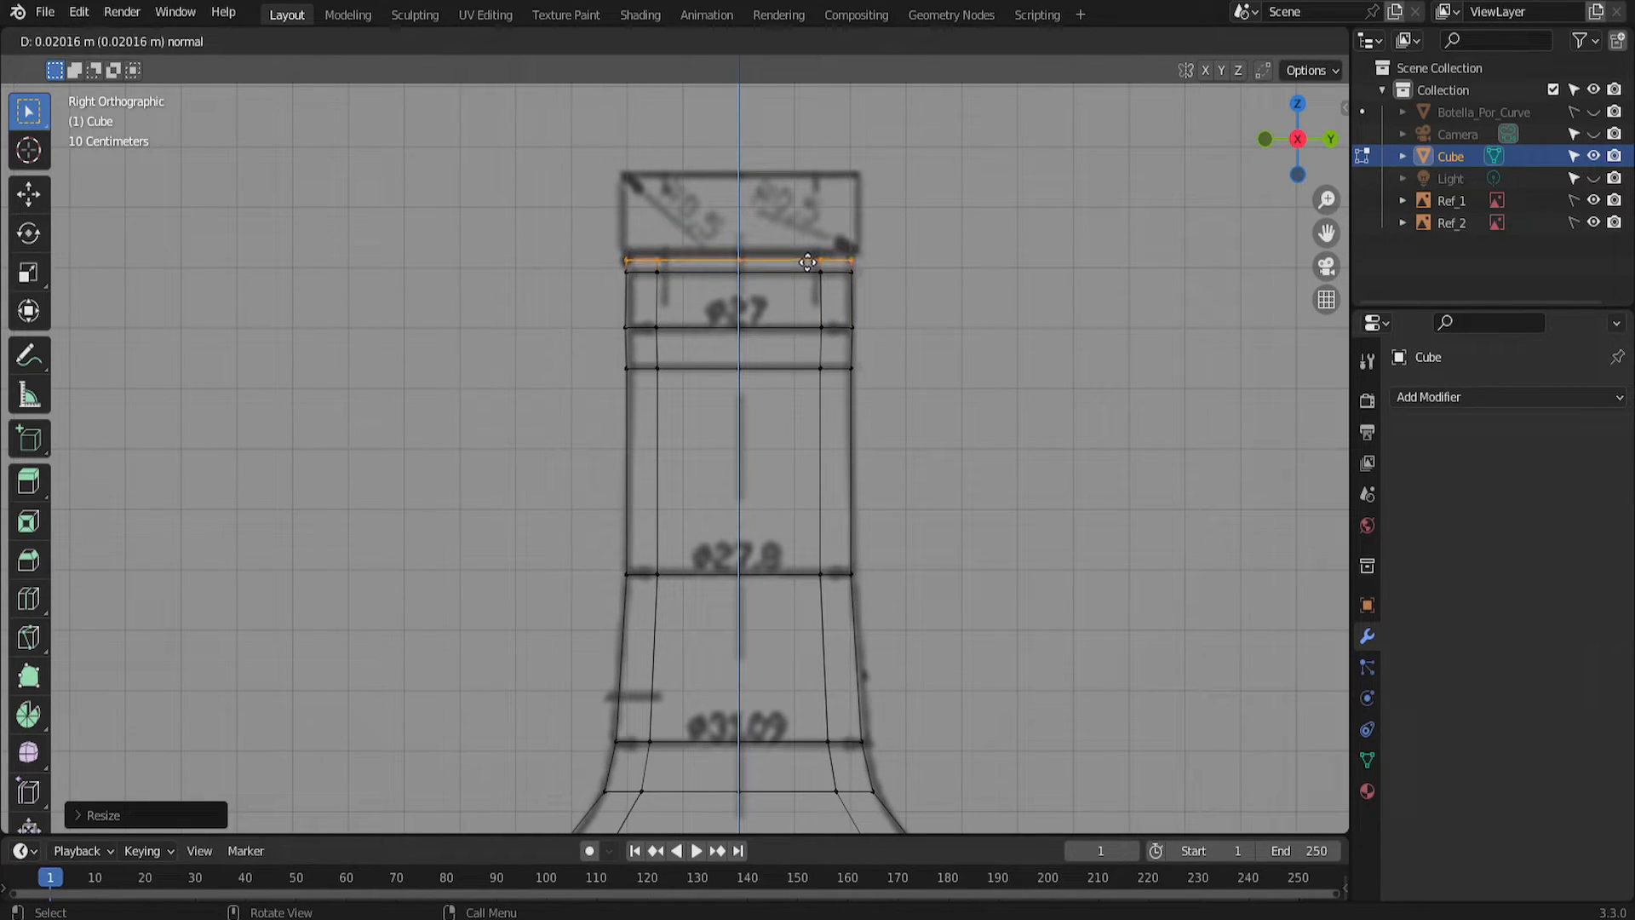
click(807, 262)
key(e)
click(808, 253)
Extrude the lip up to the reference's top line and widen its upper and lower rings to the outline, each by about 1.05.
key(e)
click(820, 177)
key(s)
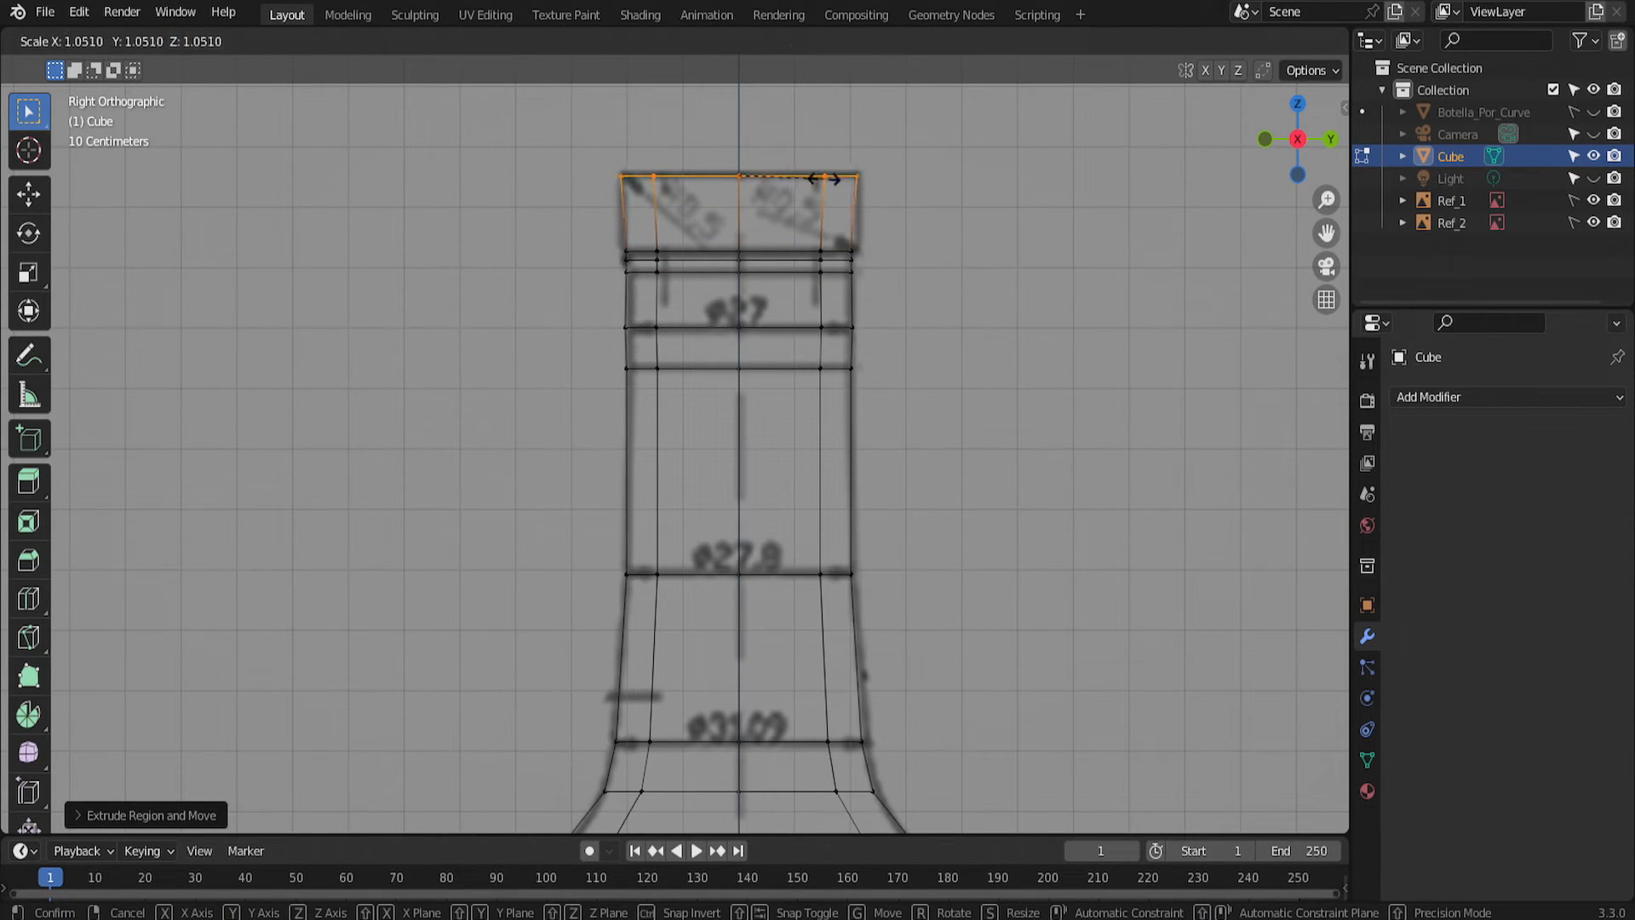
click(825, 177)
alt+click(851, 251)
key(s)
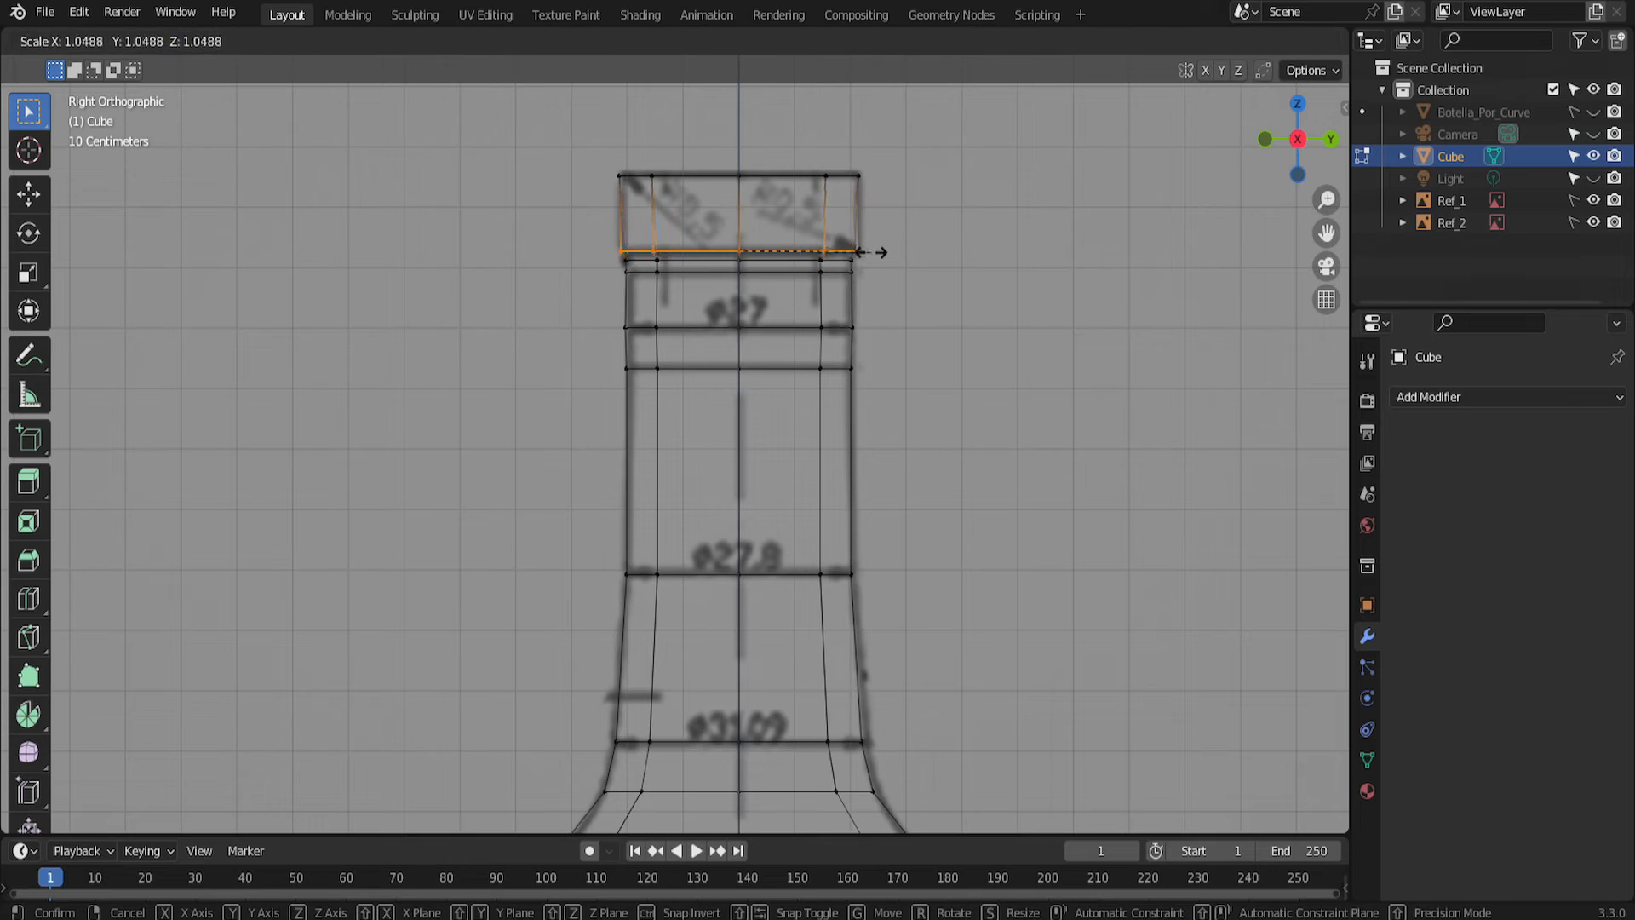
click(870, 249)
Scale the two outer vertices of the ring directly below the lip inward by about 0.987.
scroll(877, 247, up, 4)
middle_drag(1095, 230, 1055, 298)
key(KP_3)
shift+middle_drag(1033, 170, 1033, 579)
scroll(1033, 579, up, 3)
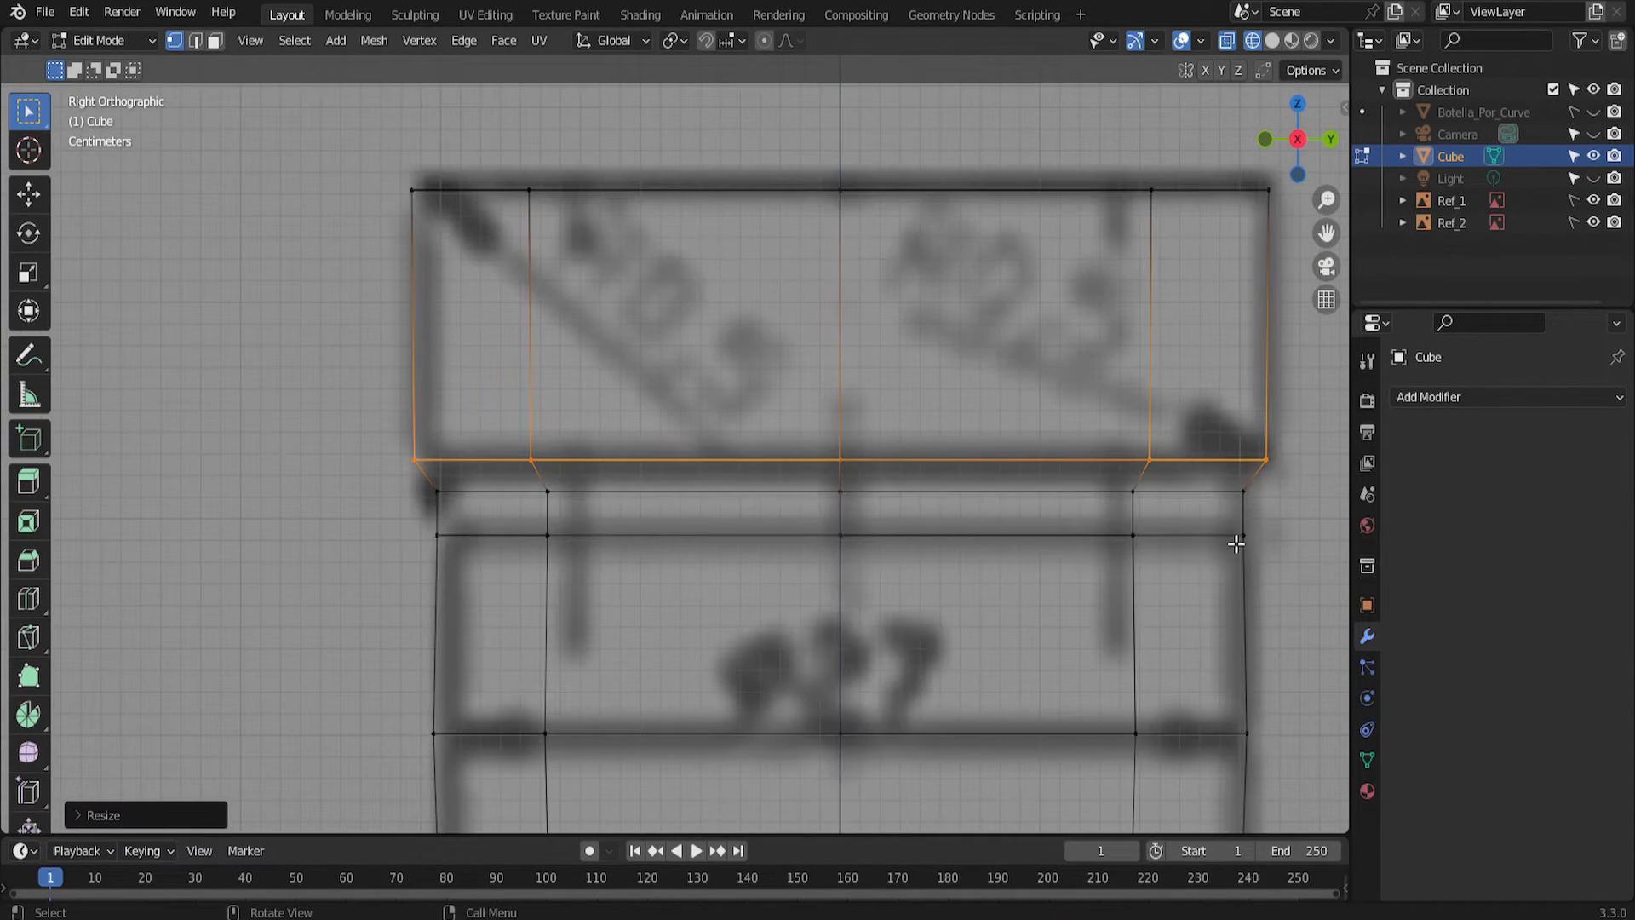
click(1242, 494)
click(428, 492)
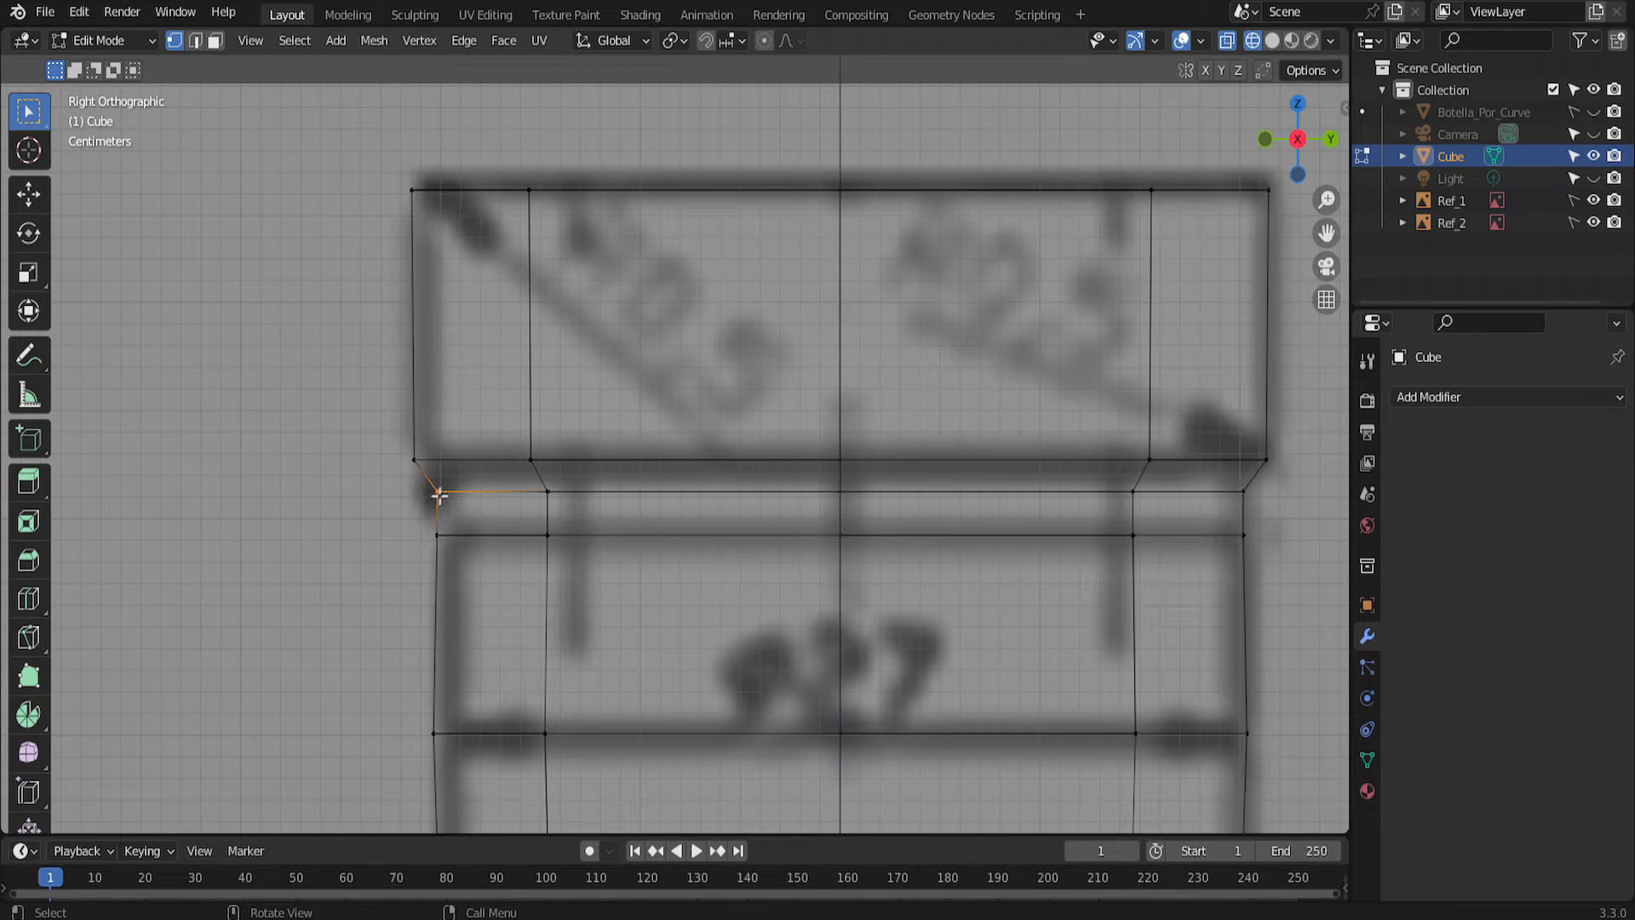
key(s)
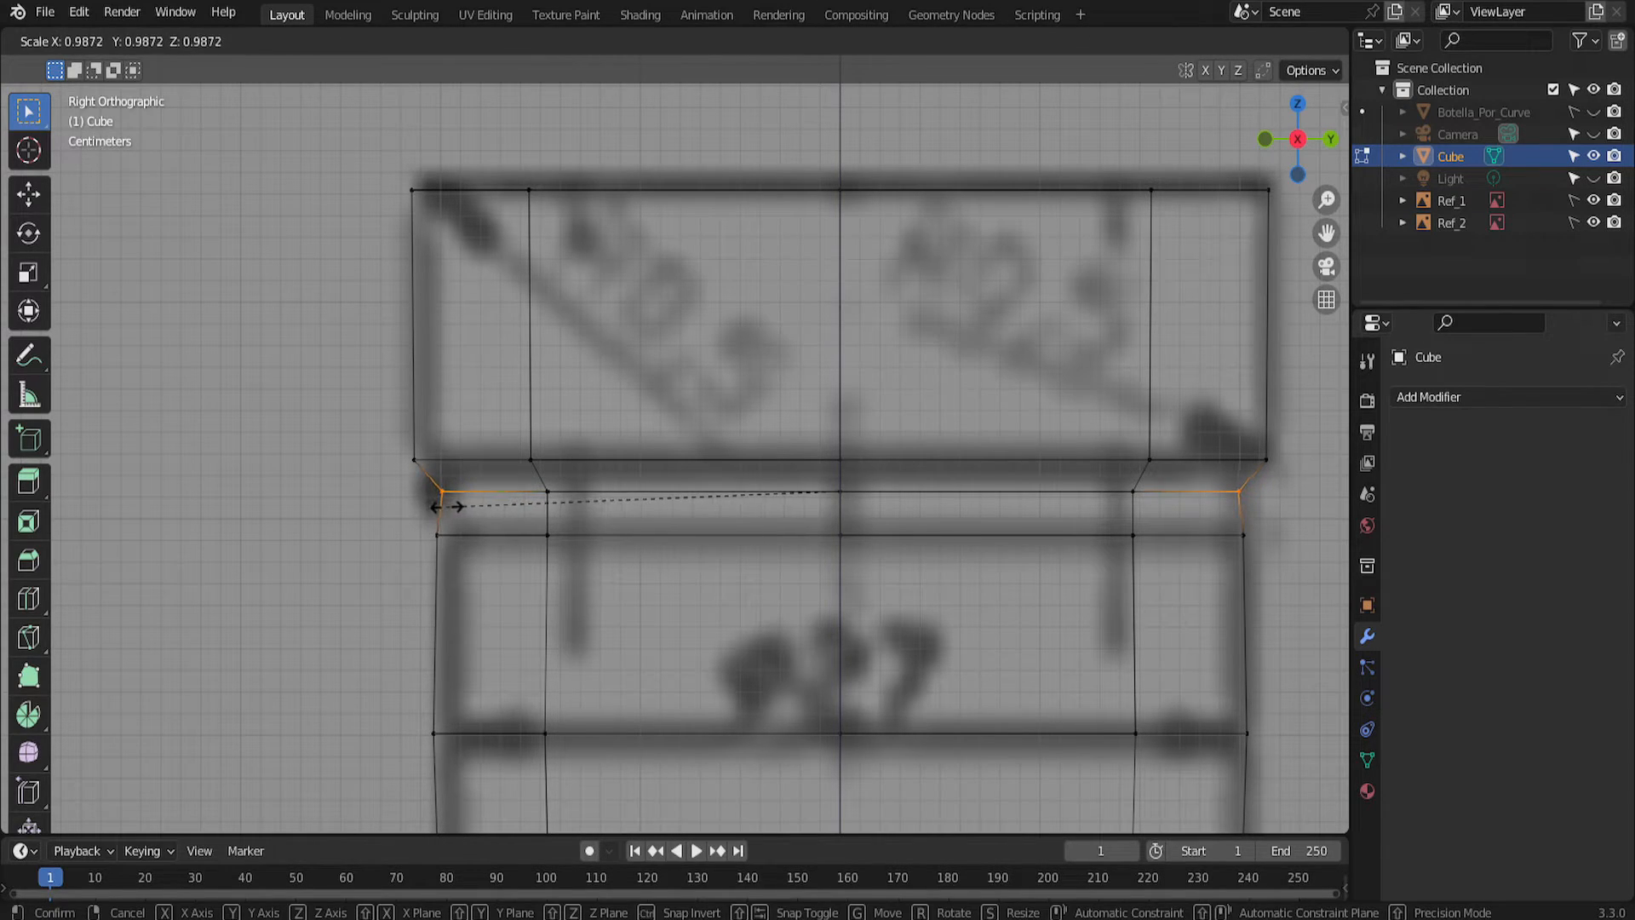
click(436, 506)
Scale the outer vertices of the next ring down and of the ø27 ring inward to match the neck outline.
click(437, 535)
shift+click(1243, 535)
key(s)
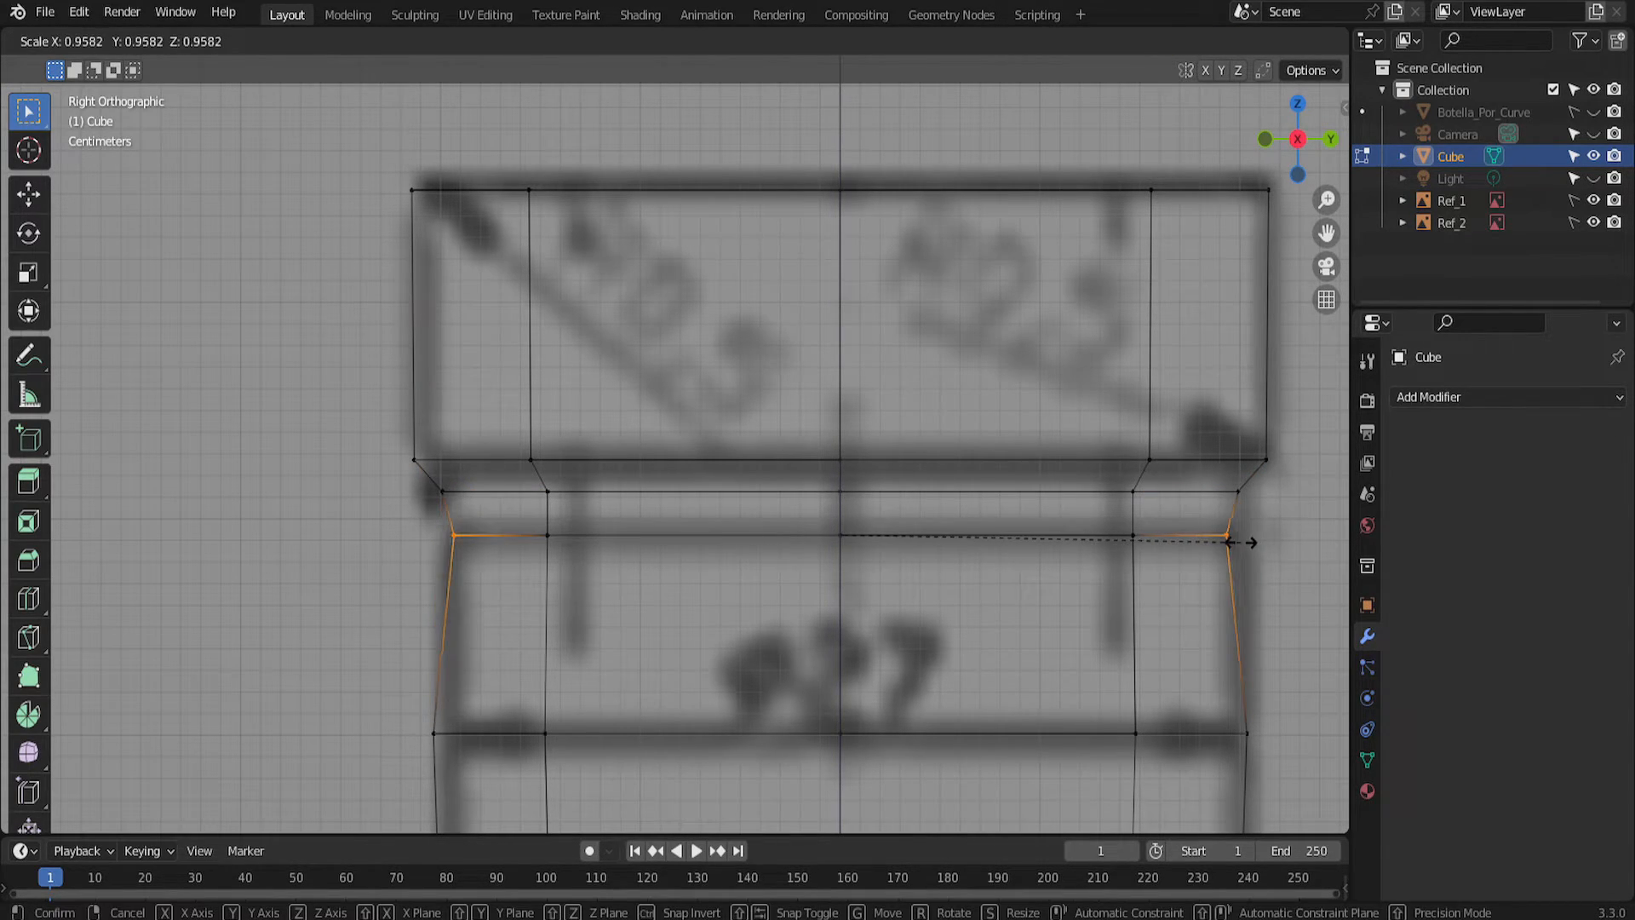
click(1227, 541)
scroll(1226, 542, down, 1)
click(481, 685)
shift+click(1144, 684)
key(s)
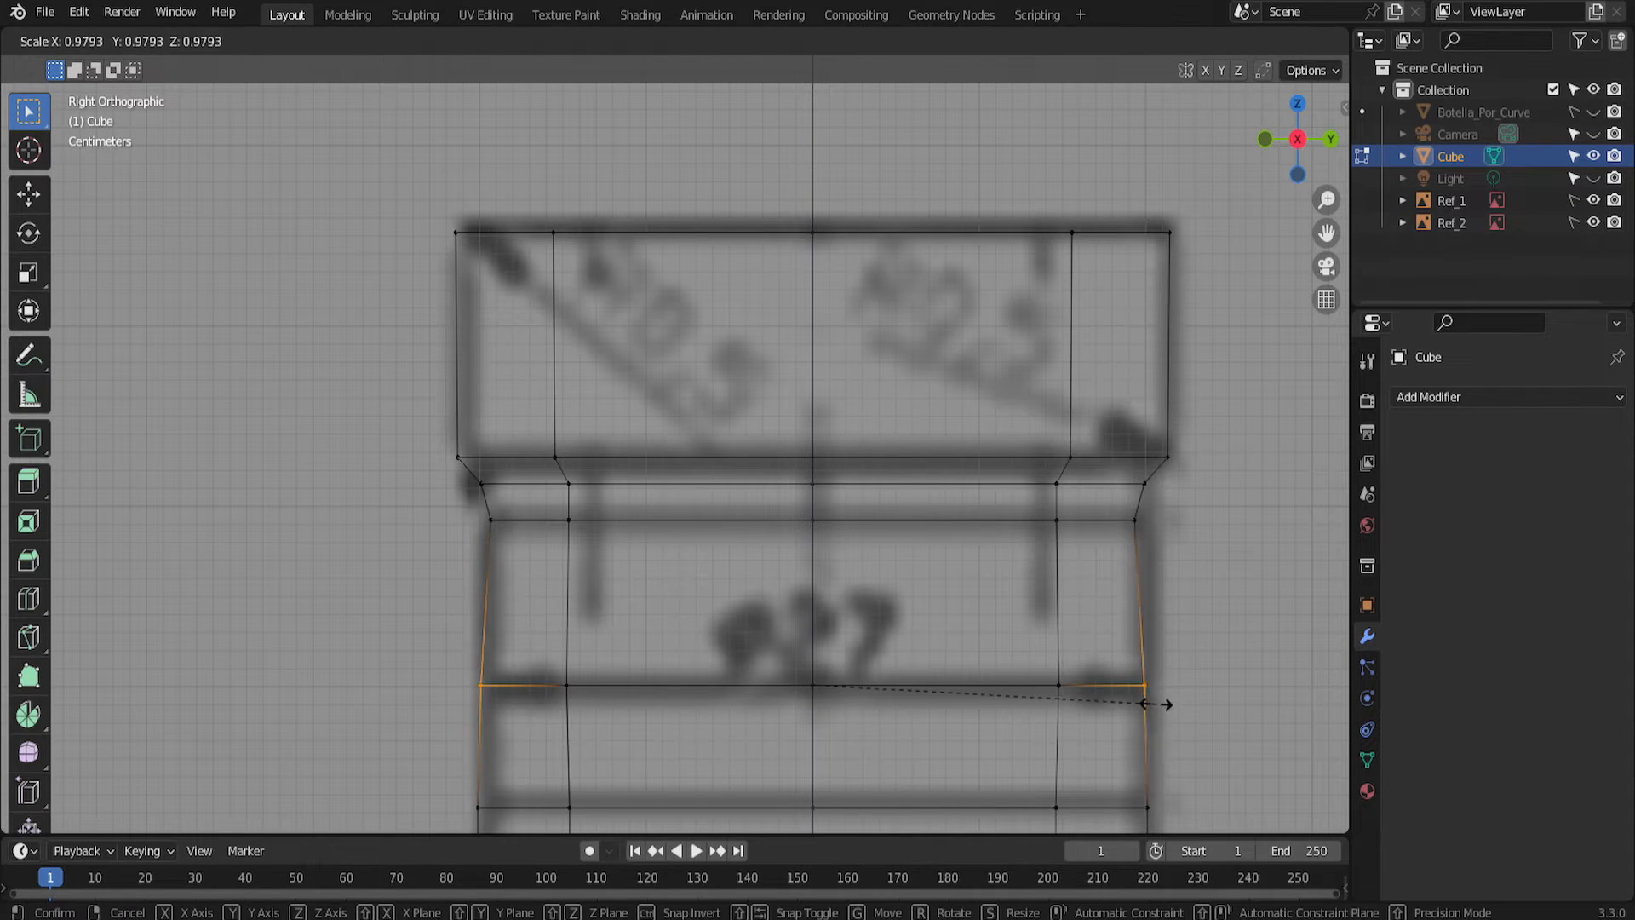
click(1106, 682)
Extrude the bottle's bottom face down about 0.09 m and narrow it to the start of the rounded base corner.
middle_drag(1106, 682, 956, 596)
key(KP_3)
shift+middle_drag(988, 732, 1086, 314)
key(ctrl+r)
click(1069, 540)
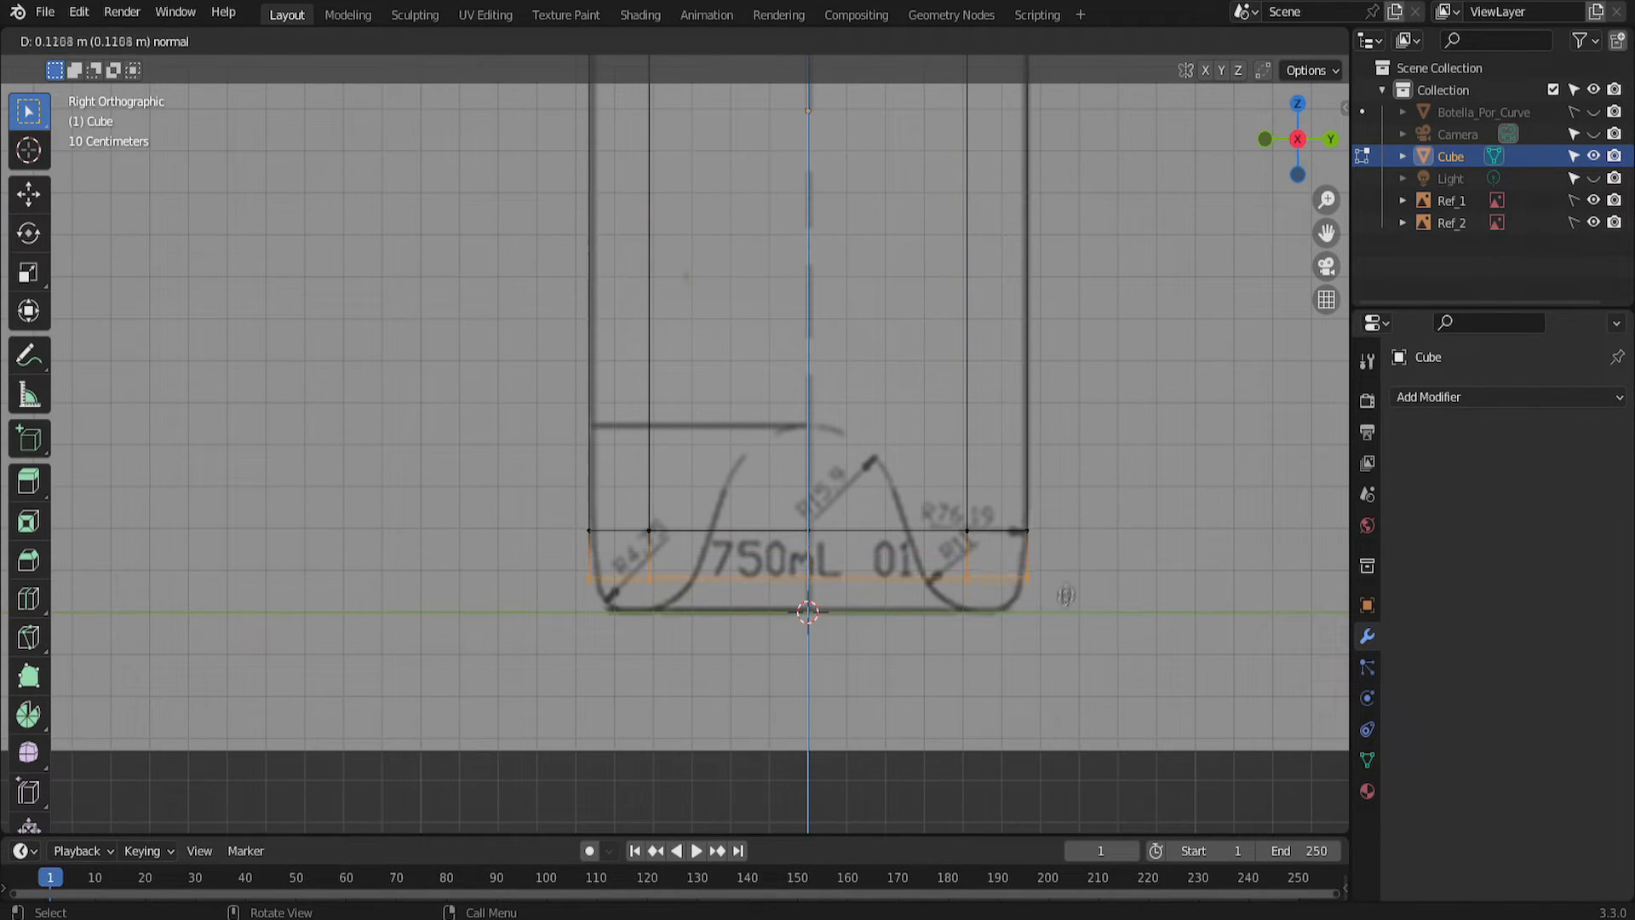
click(1059, 583)
key(s)
click(1052, 583)
Extrude the base down about 0.06 m and again about 0.04 m to the ground line, narrowing each ring to the rounded outline.
key(e)
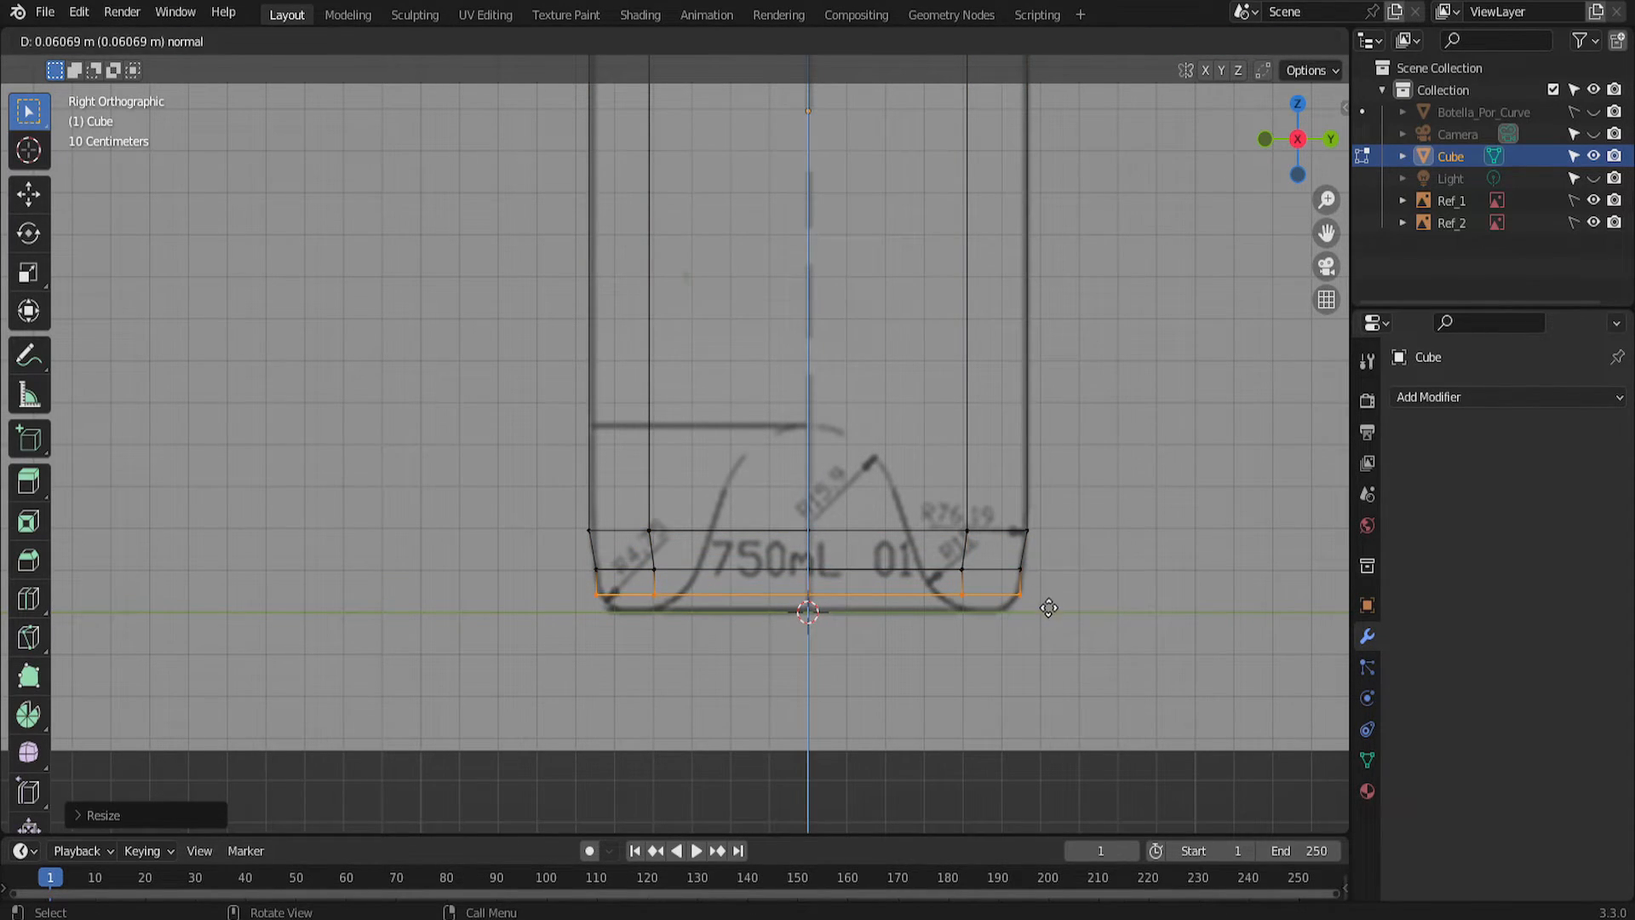
click(1048, 606)
key(s)
click(1037, 606)
key(e)
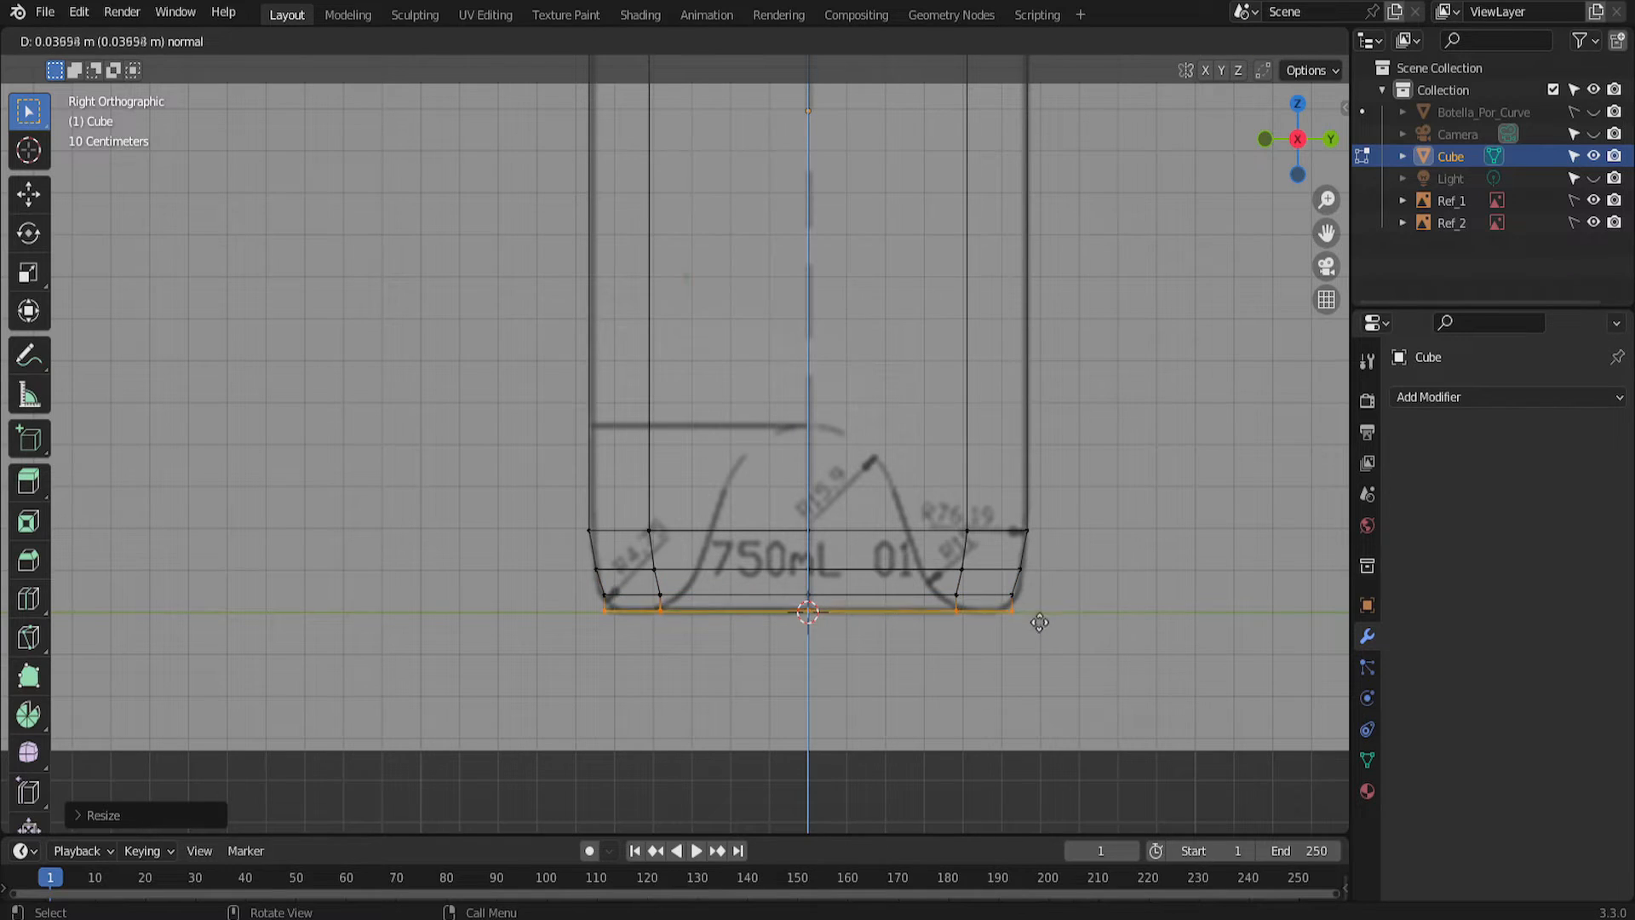
click(1027, 622)
key(s)
click(1022, 618)
Switch the viewport to solid shading and rename the cube Botella_Por_Moldeado.
middle_drag(1067, 398, 963, 608)
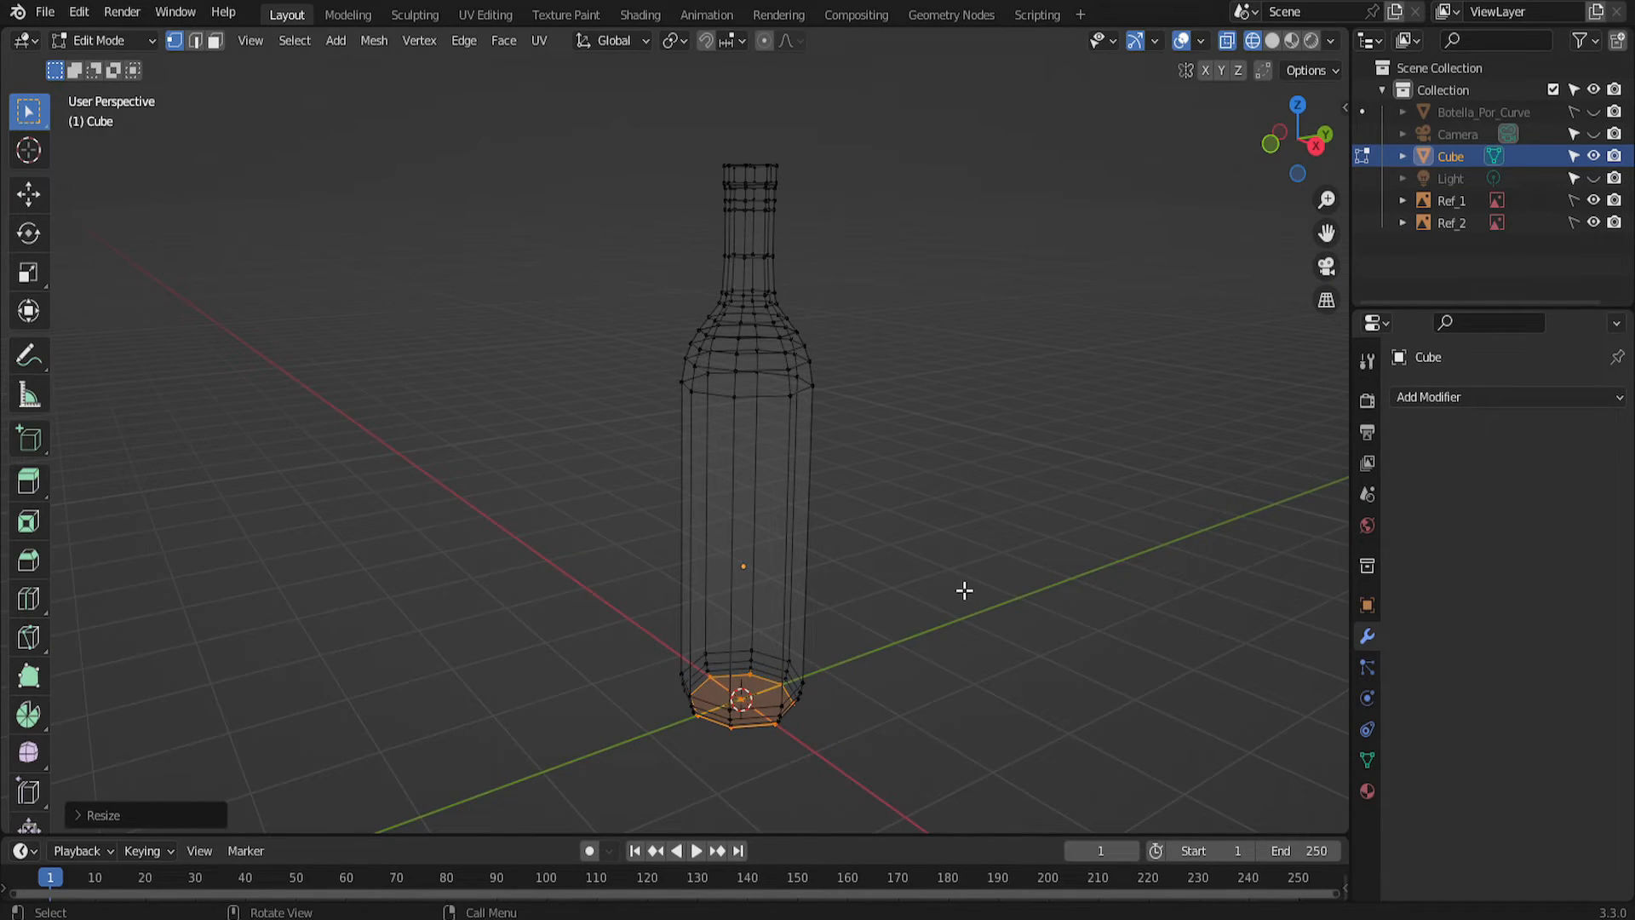
key(z)
click(1095, 594)
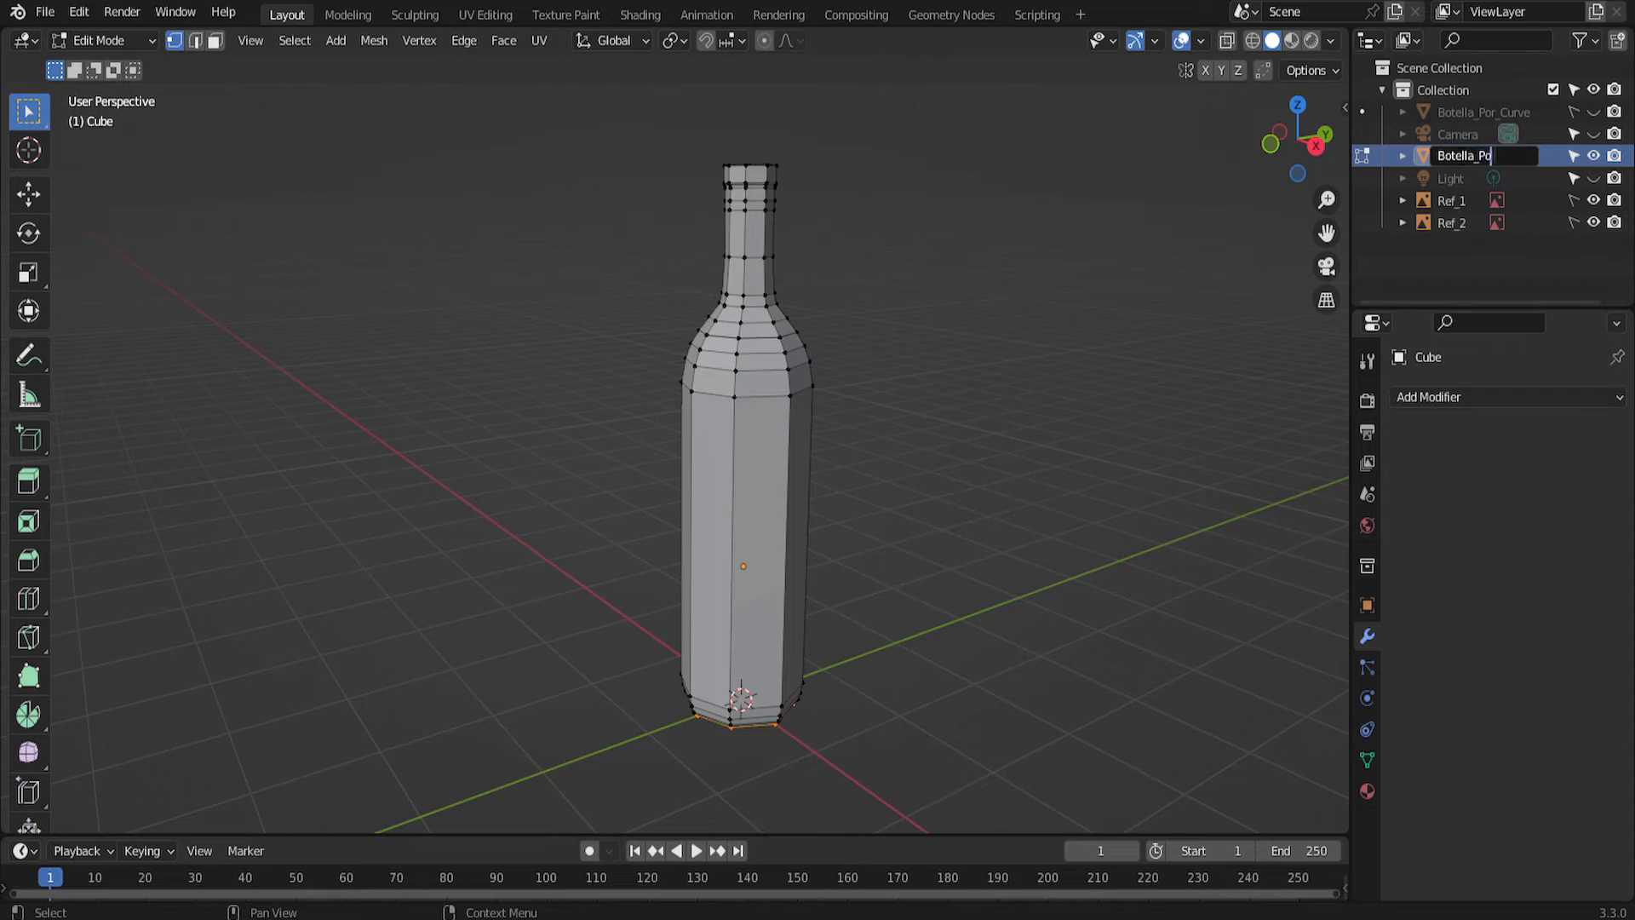
key(Return)
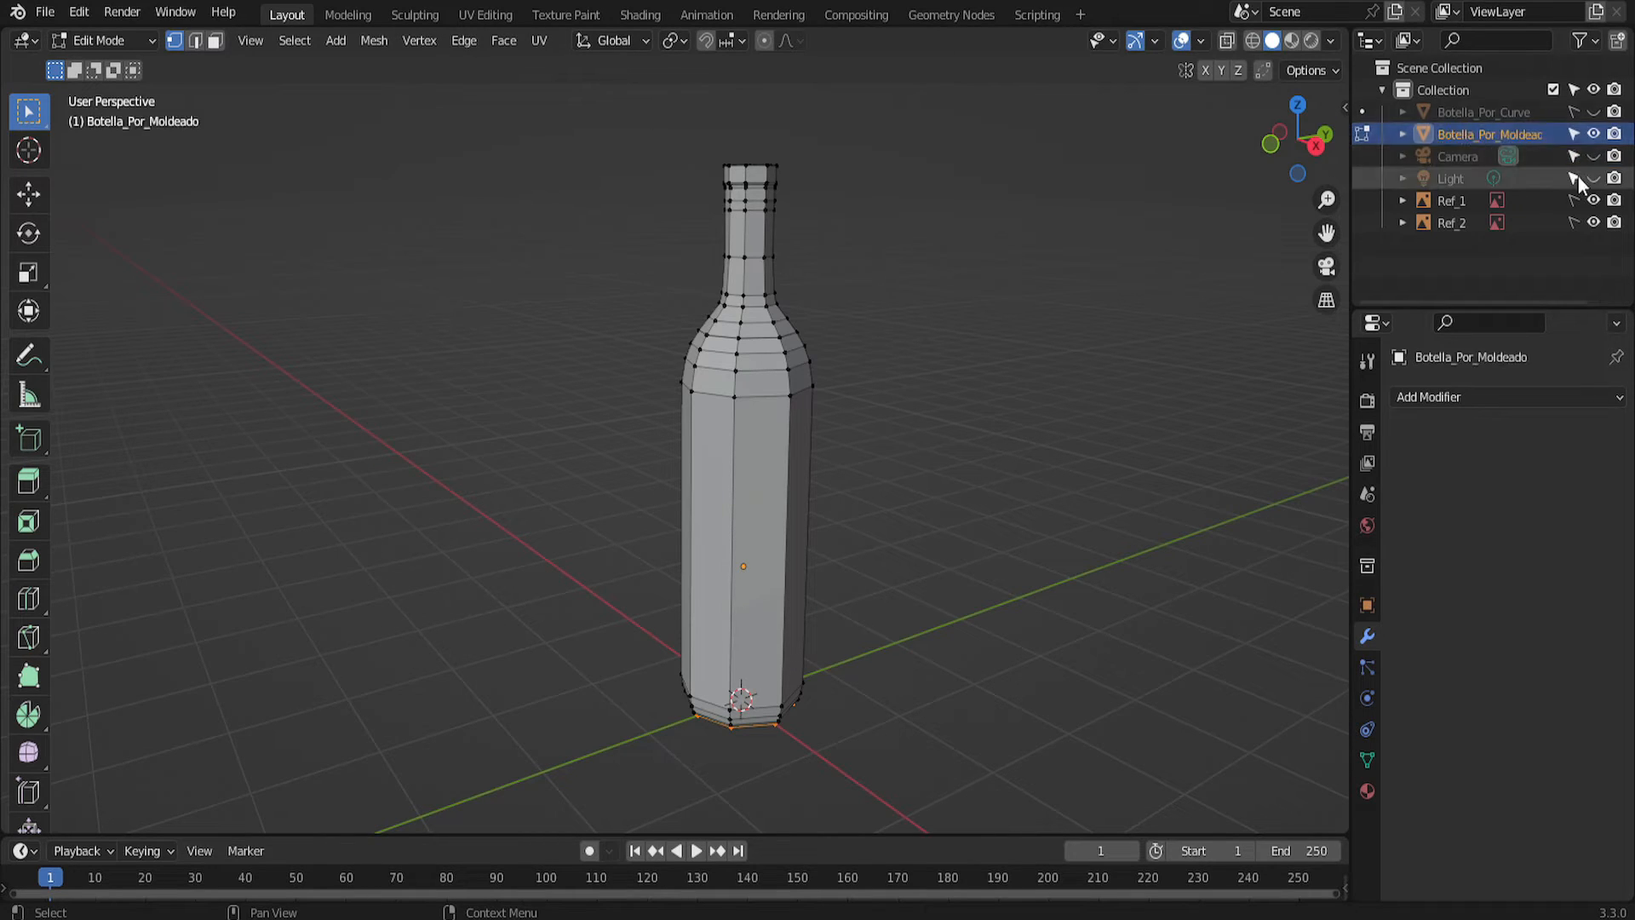
Unhide Botella_Por_Curve and return Botella_Por_Moldeado to Object Mode.
click(1593, 111)
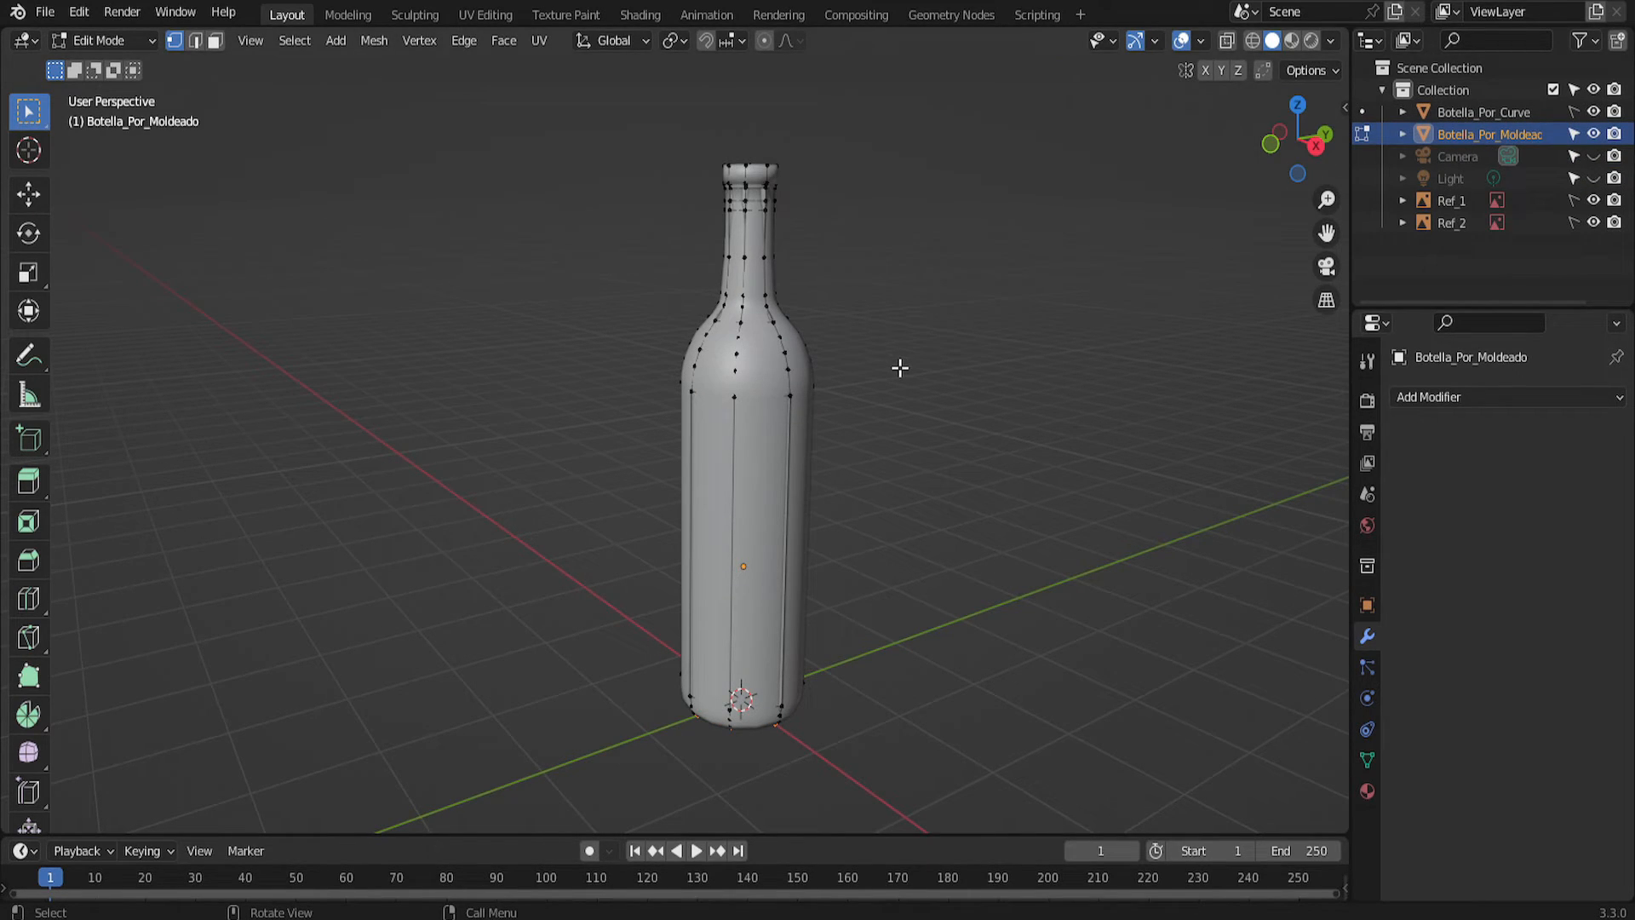
key(g)
key(Escape)
key(Tab)
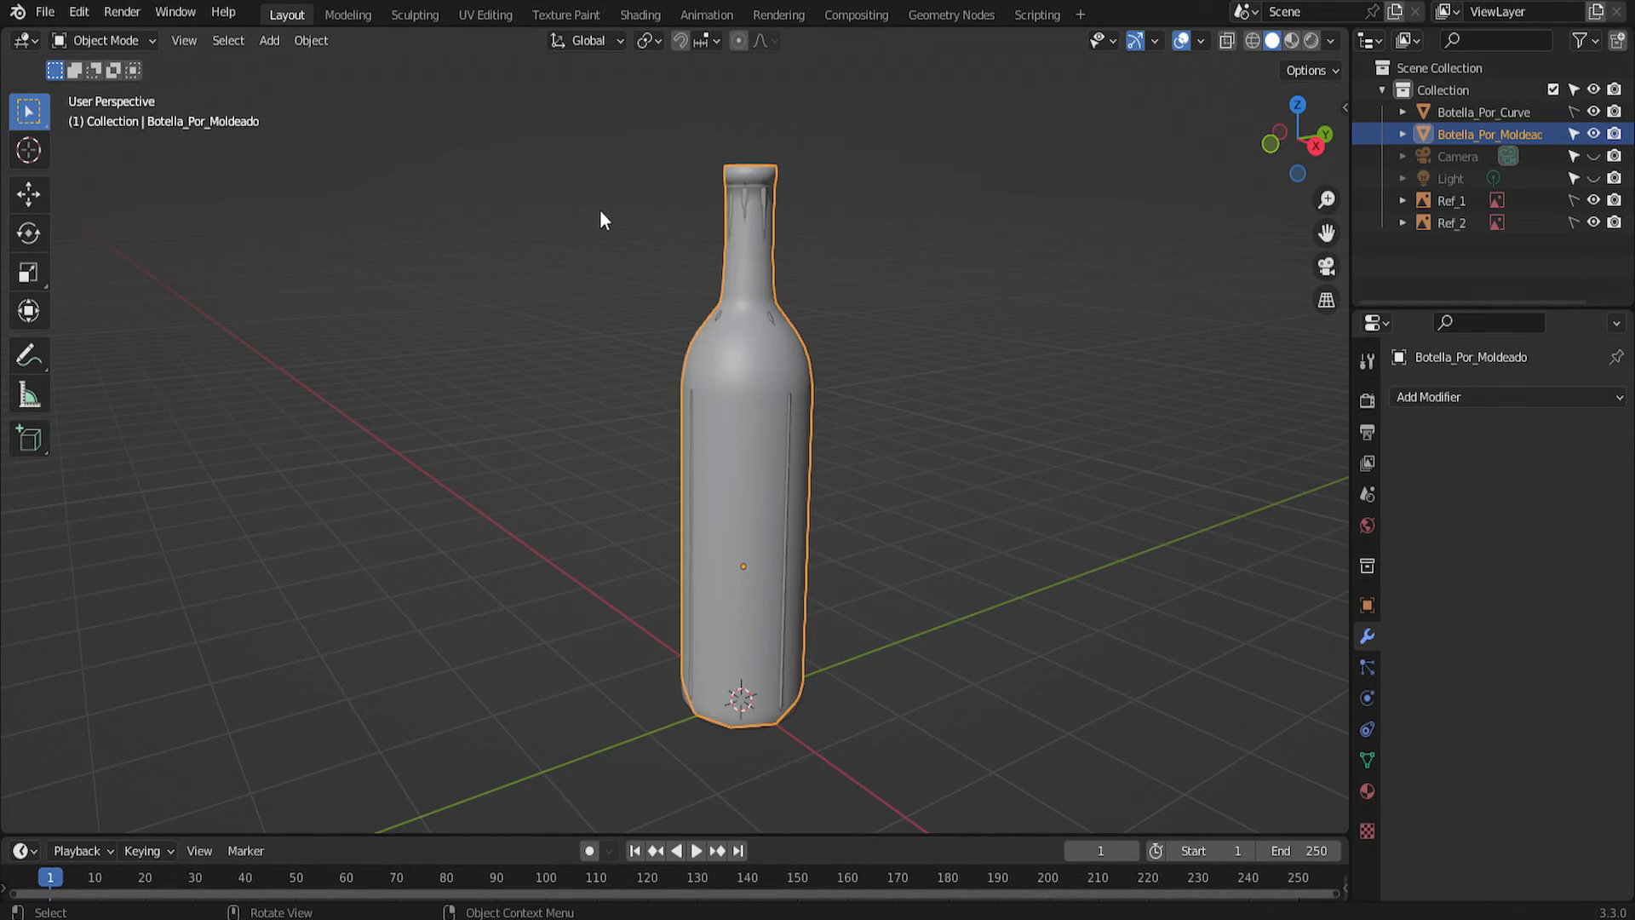
key(g)
click(1158, 474)
middle_drag(1159, 474, 1009, 492)
key(ctrl+z)
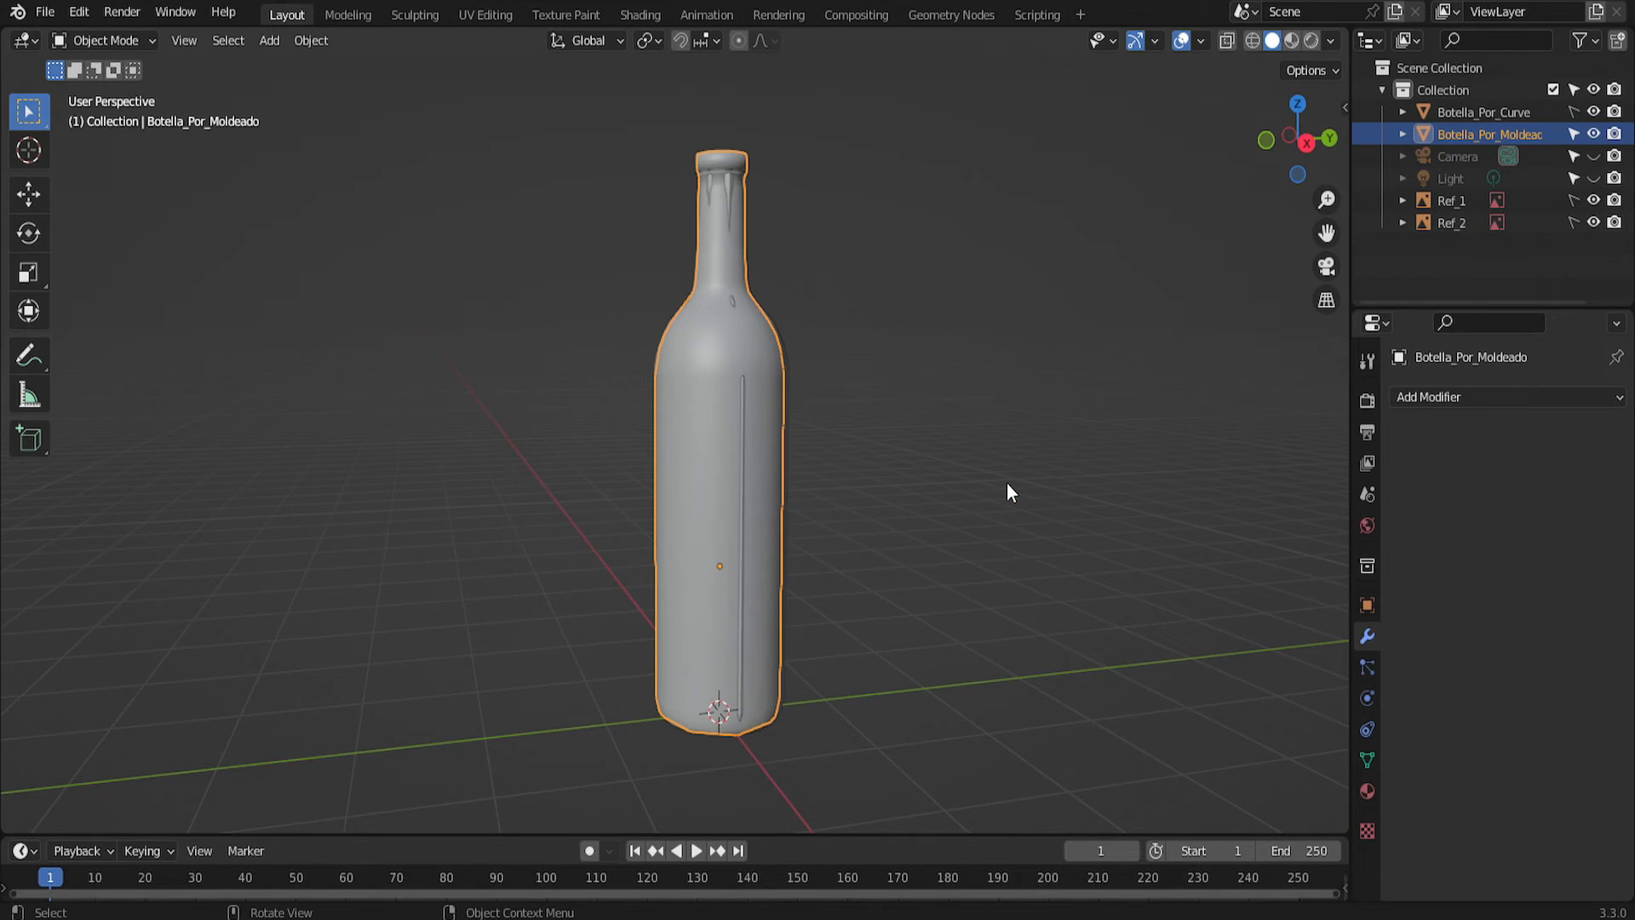
Move Botella_Por_Moldeado along the Y axis so it stands beside the revolved bottle.
key(g)
key(y)
click(1197, 480)
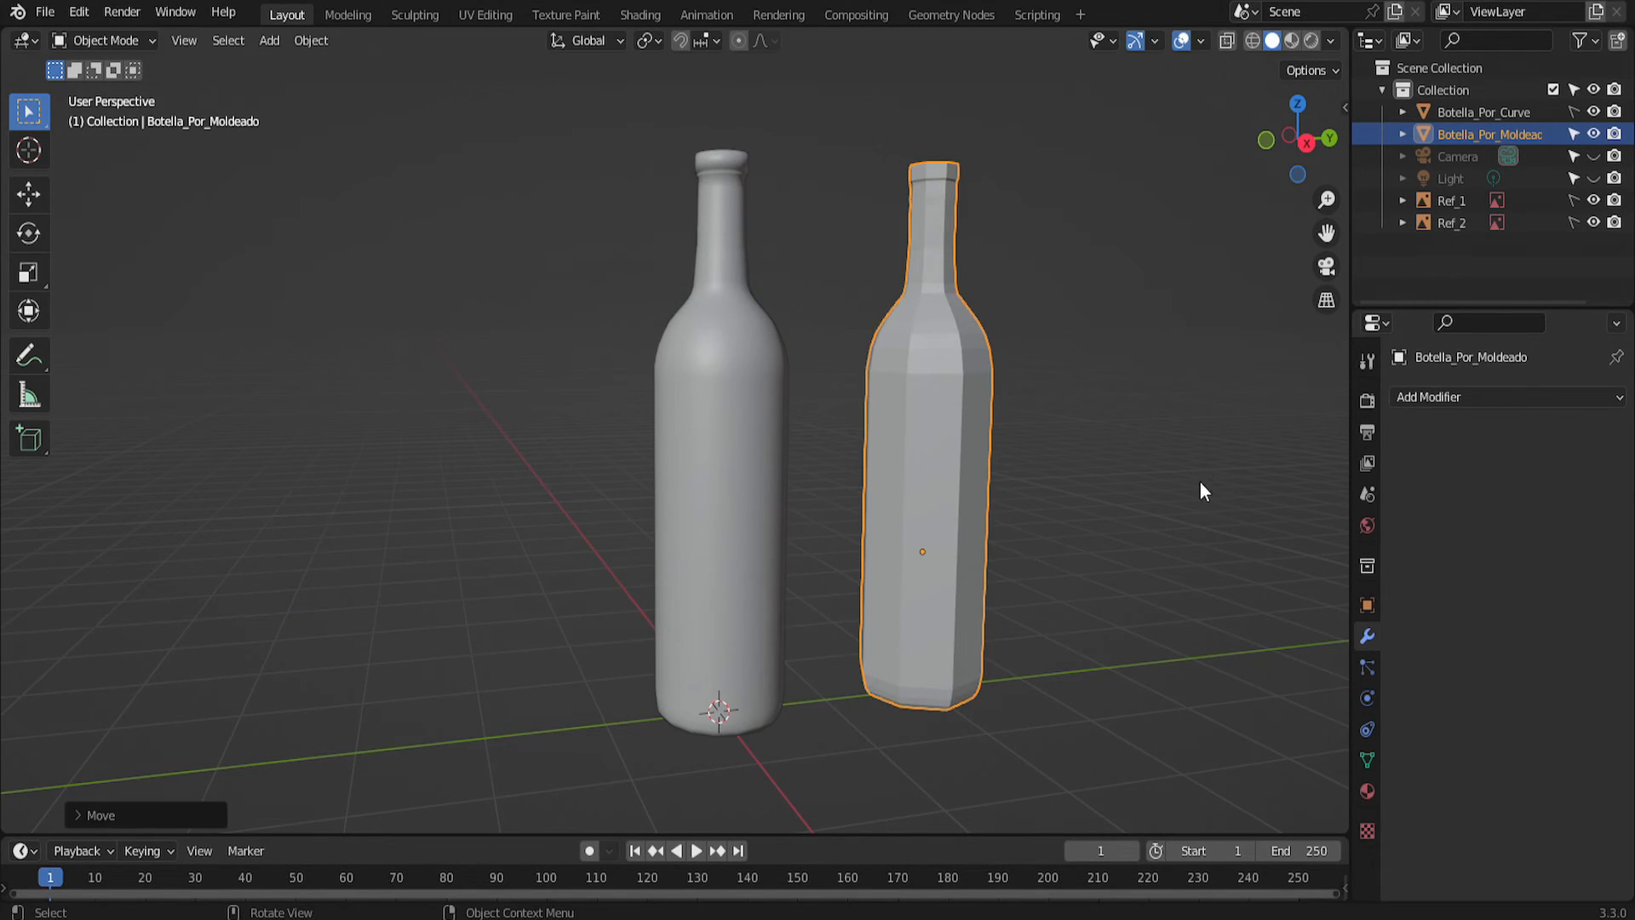
Select both bottles and put them in Edit Mode together to compare their mesh topology.
ctrl+click(1483, 114)
click(1474, 111)
click(1459, 135)
click(1538, 114)
click(1516, 133)
ctrl+click(1487, 114)
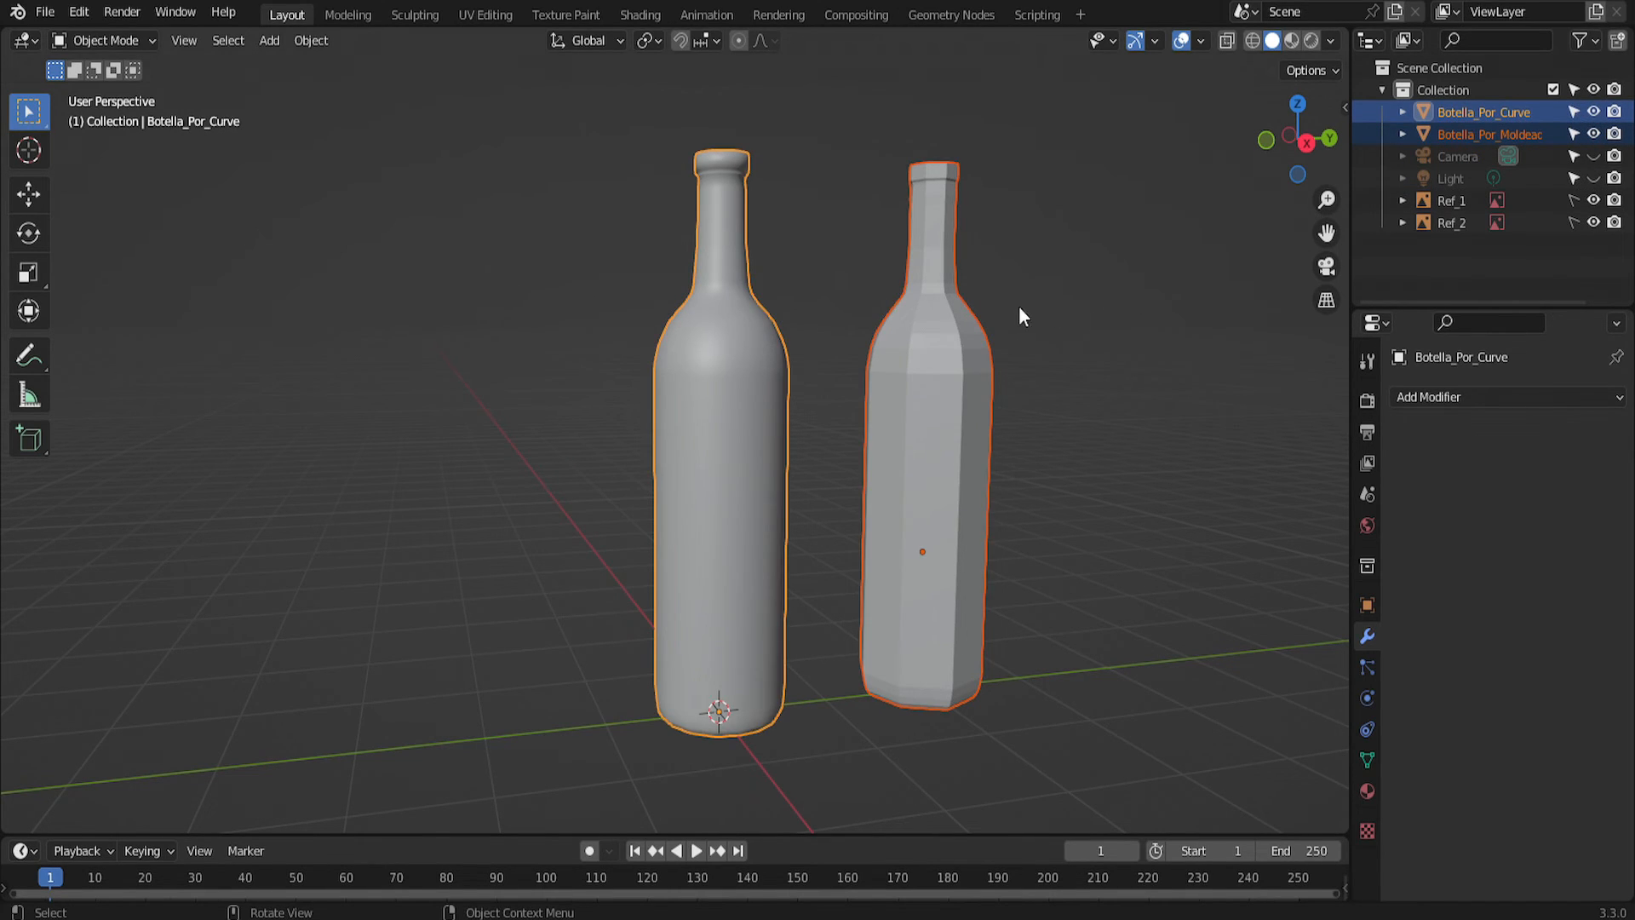
key(Tab)
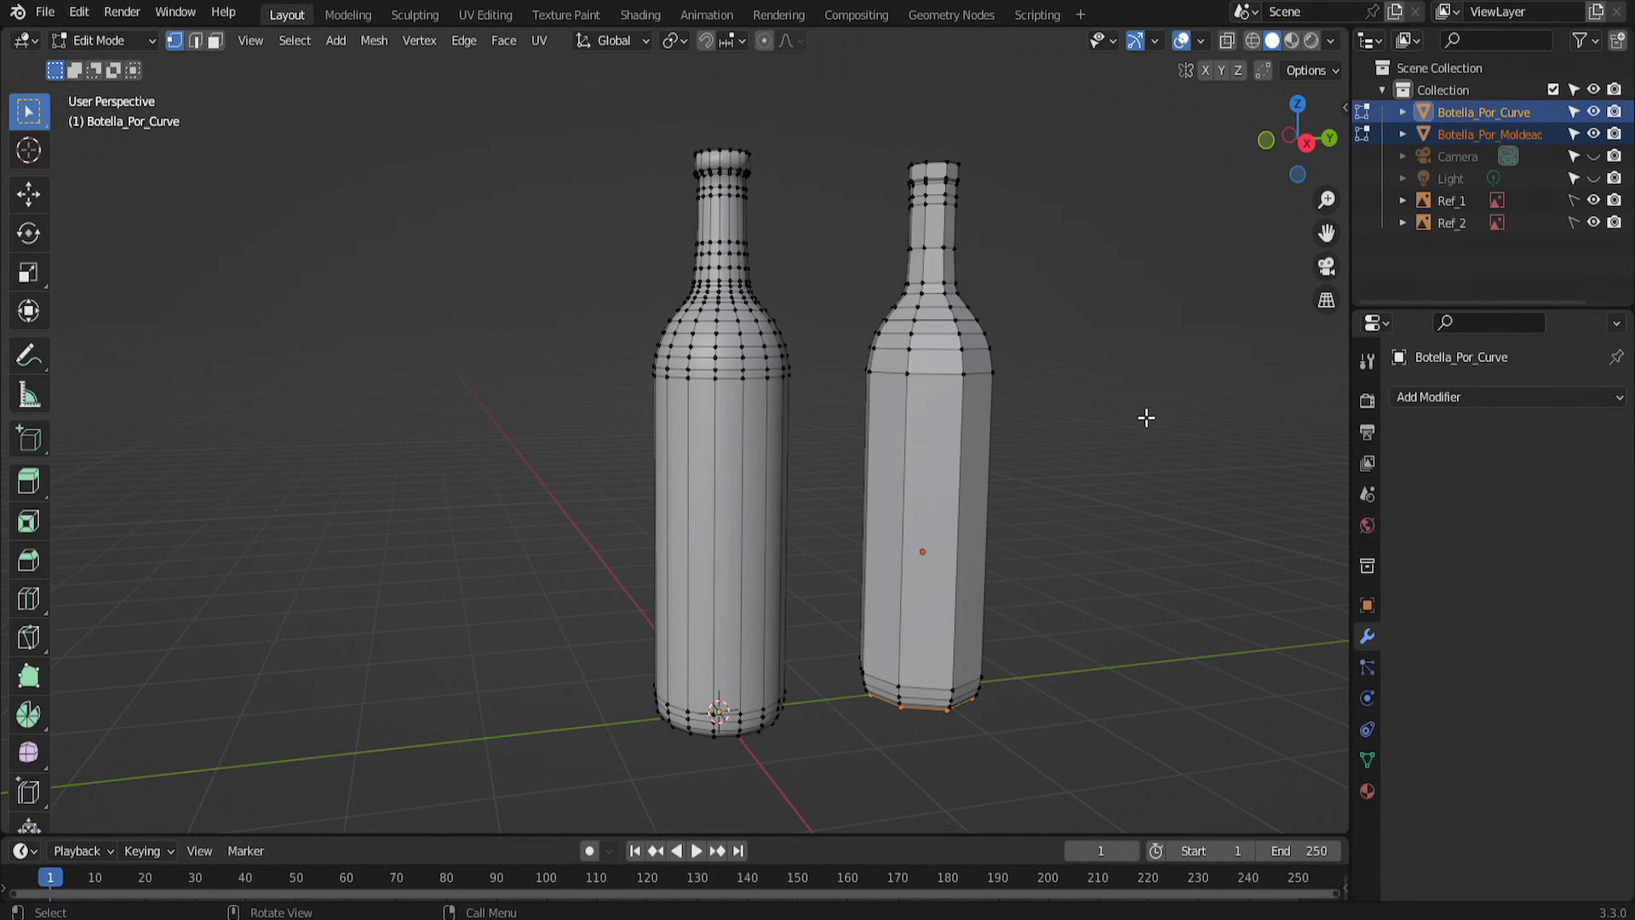
middle_drag(1145, 418, 1093, 425)
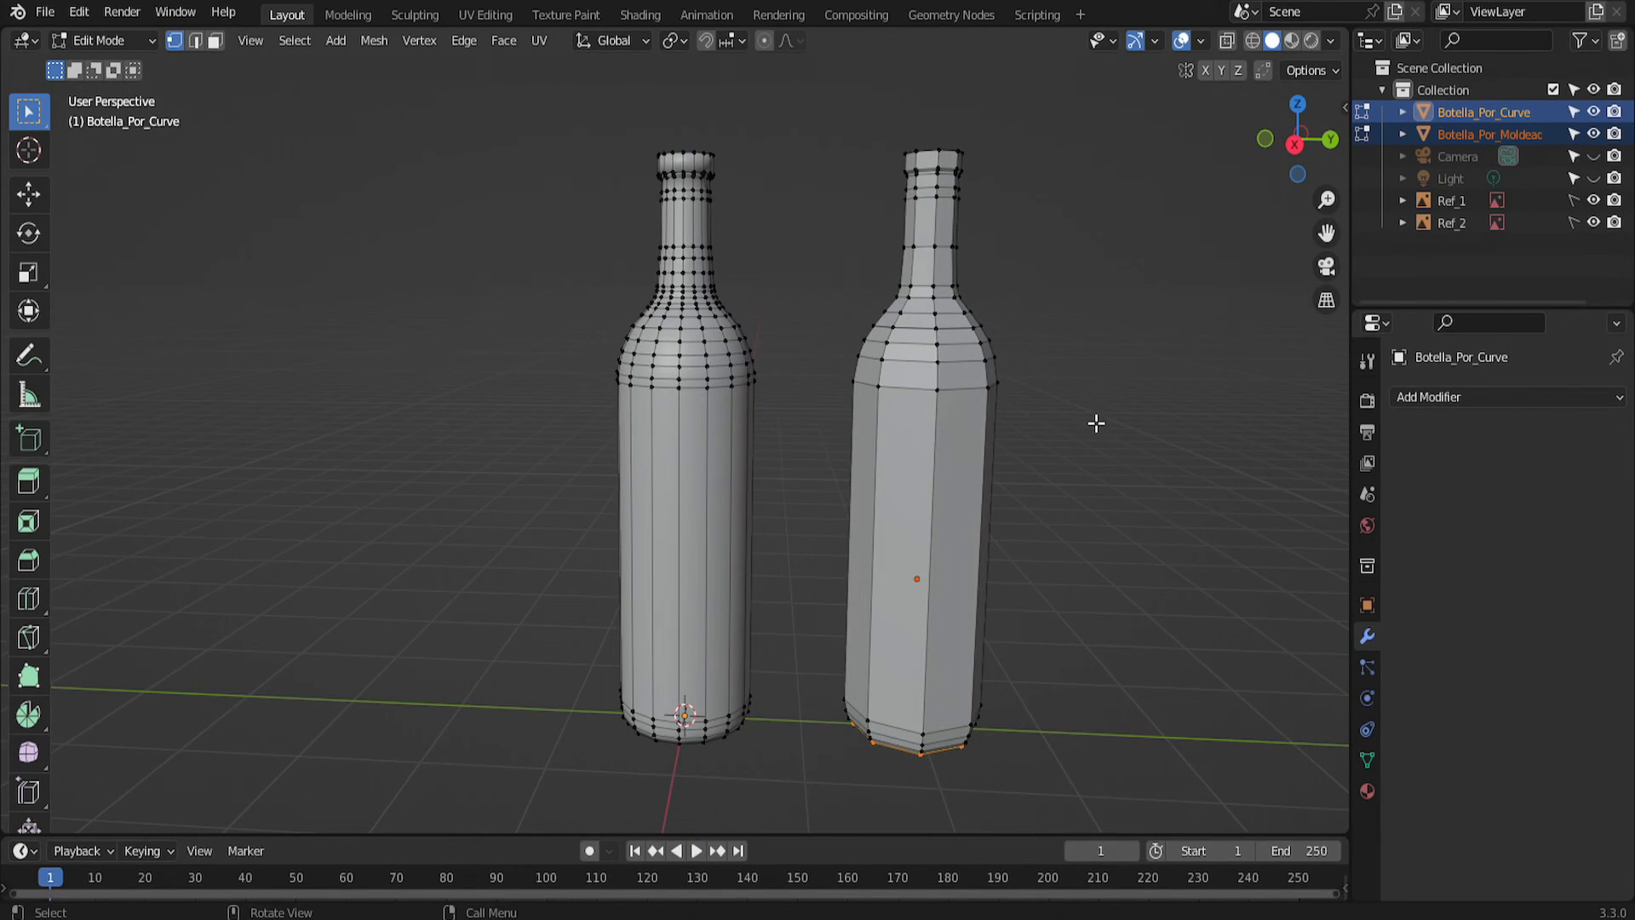